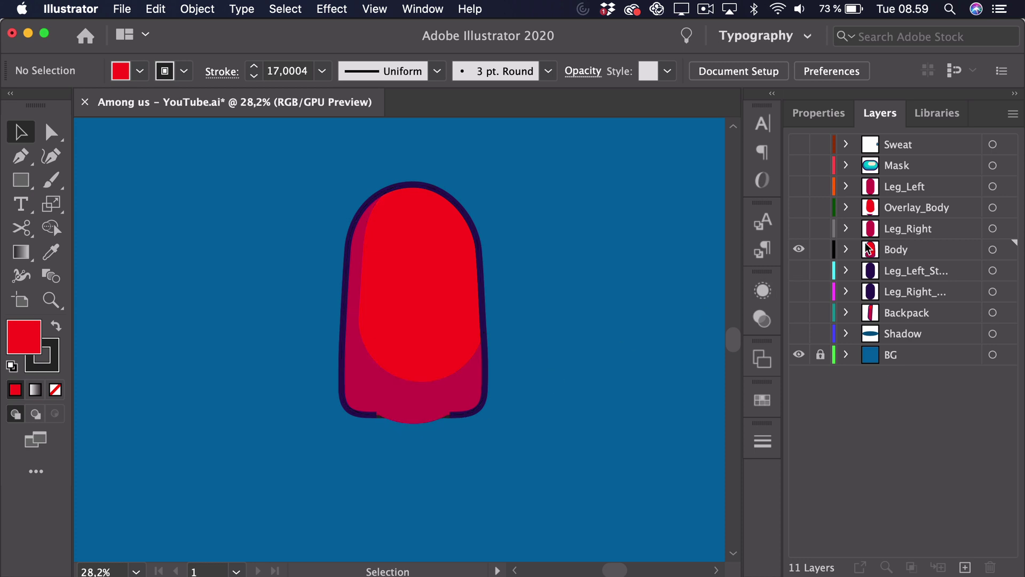
Examine the Body layer's parts by hiding its outline and shading paths and showing them again
left_click(847, 250)
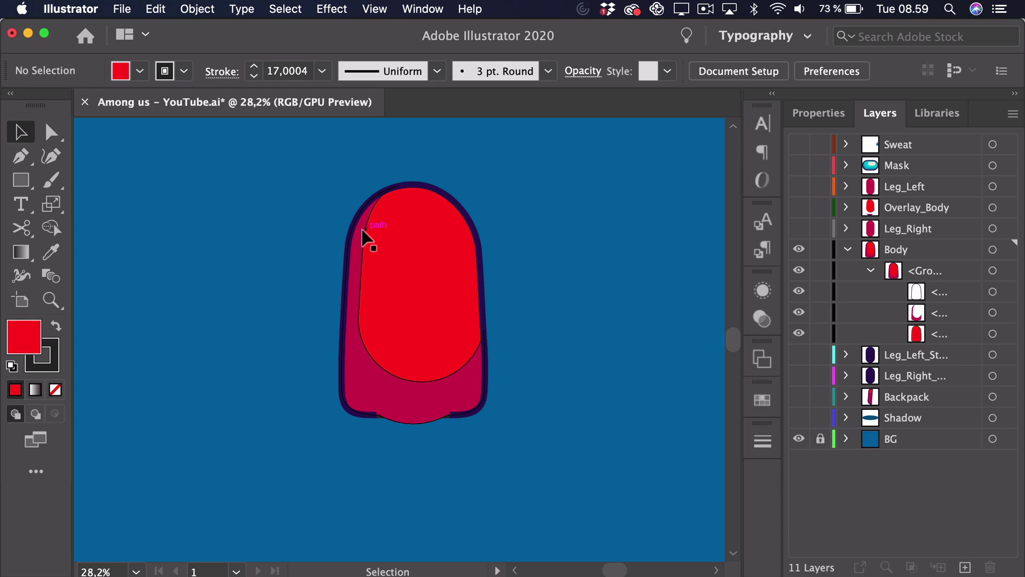
left_click_drag(799, 293, 799, 320)
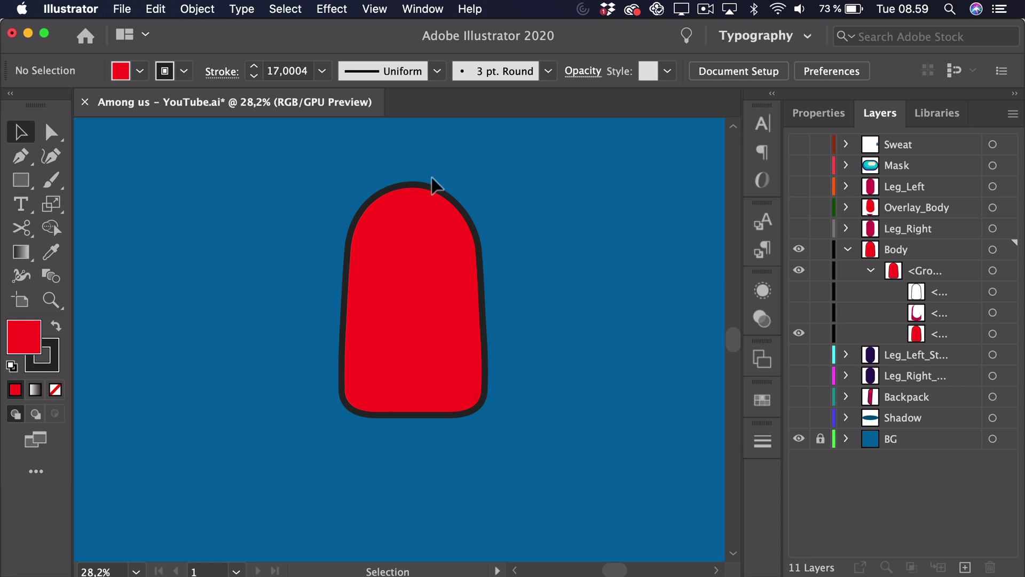
left_click(800, 313)
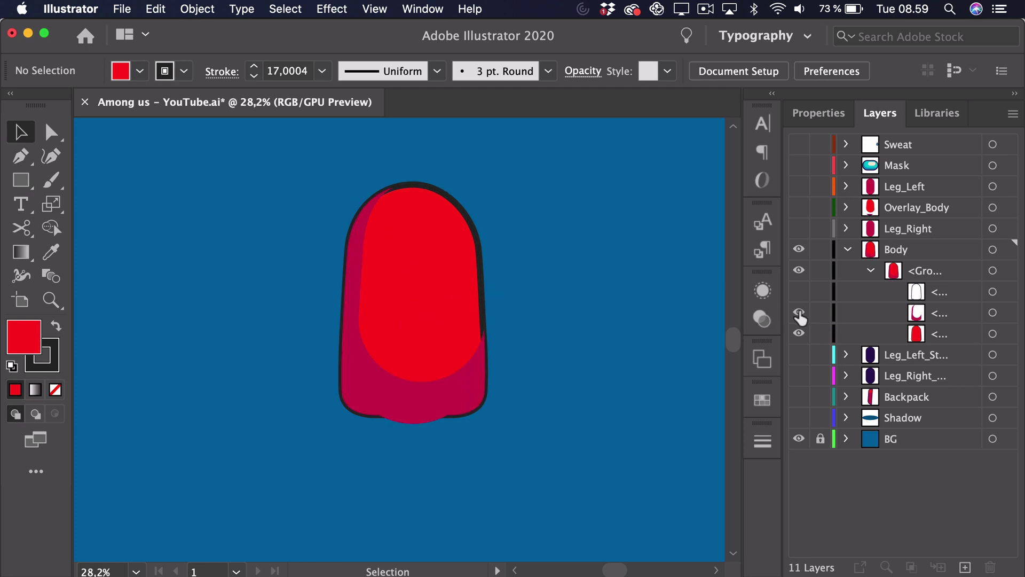
left_click(800, 293)
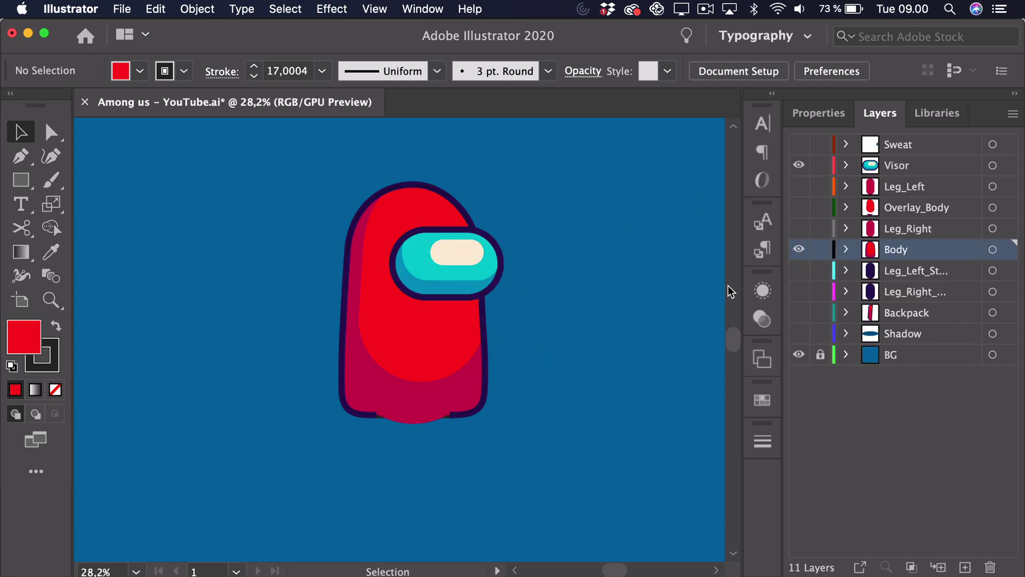
Show the Backpack, Leg_Left and Leg_Right layers
left_click(799, 313)
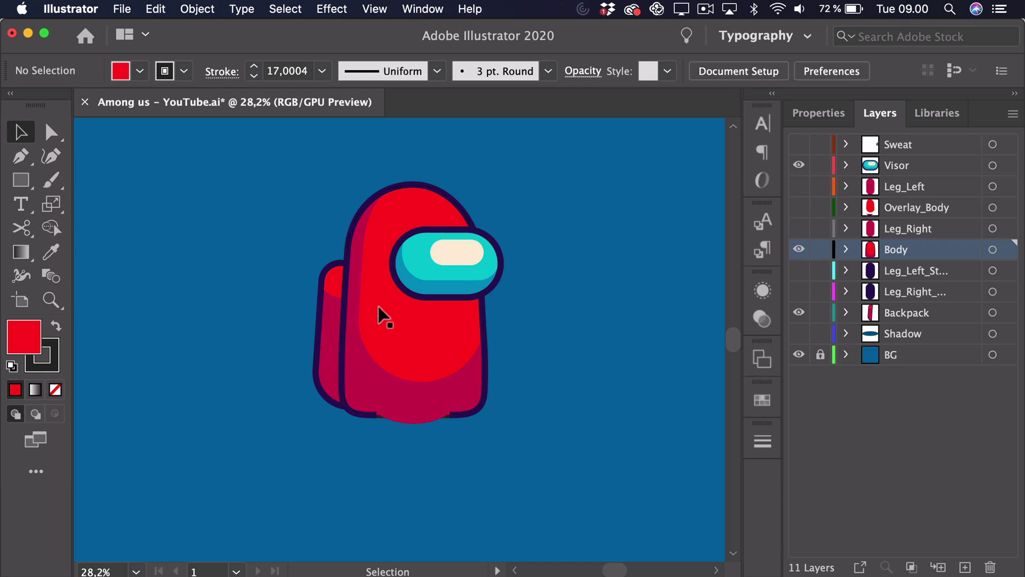
left_click(799, 187)
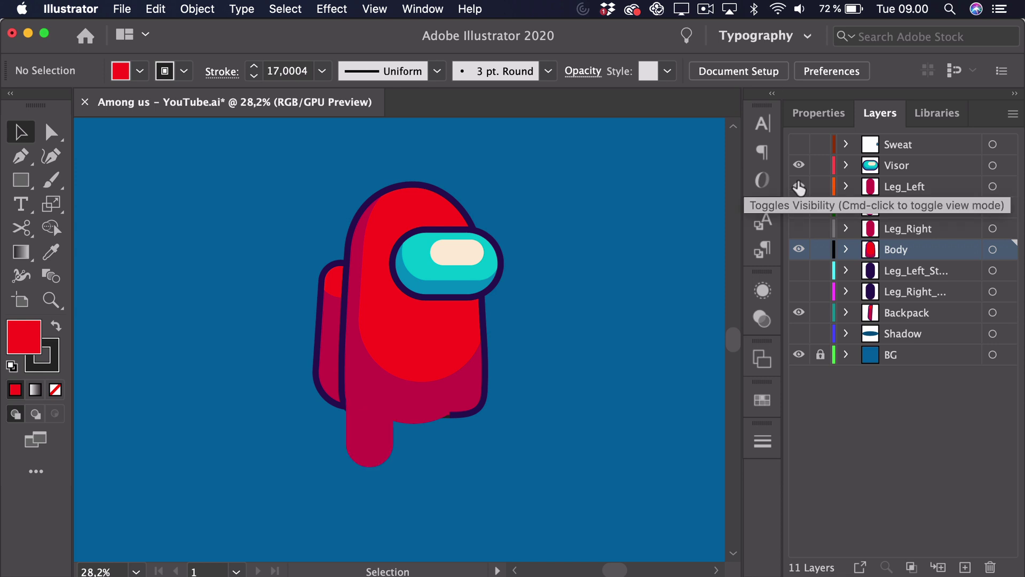
left_click(799, 229)
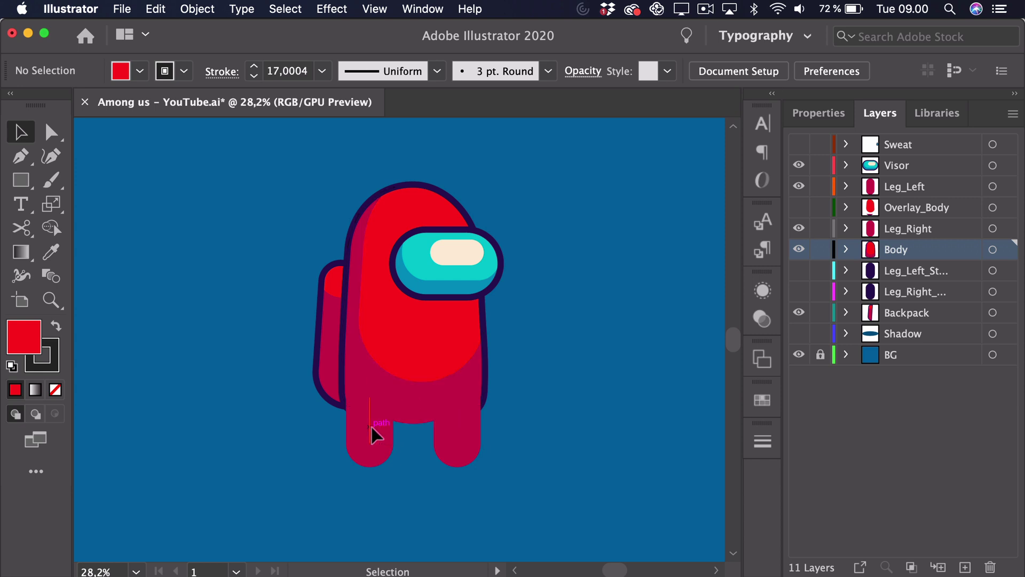
Try swinging the left leg outward by moving its lower anchor point, and undo the move
left_click(374, 454)
key("a")
left_click_drag(371, 445, 321, 432)
key("super+z")
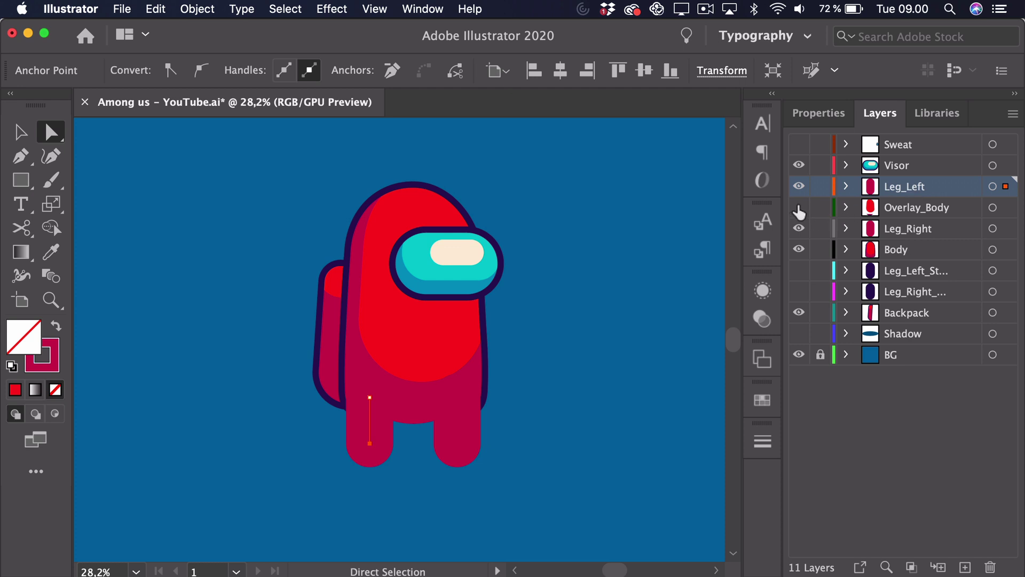
Show the Overlay_Body layer and inspect its grouped paths, leaving the layer collapsed and nothing selected
left_click(799, 208)
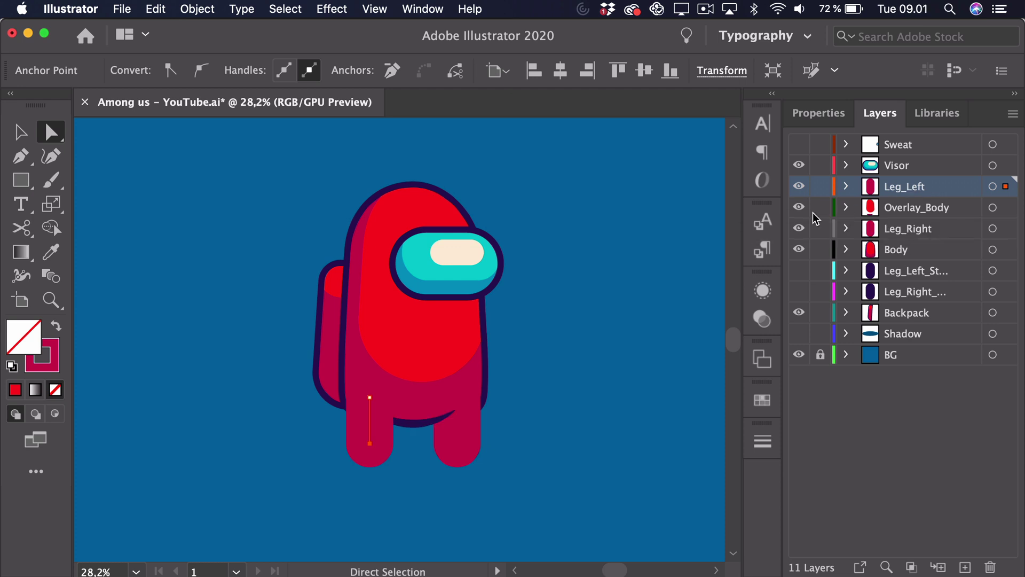
left_click(846, 209)
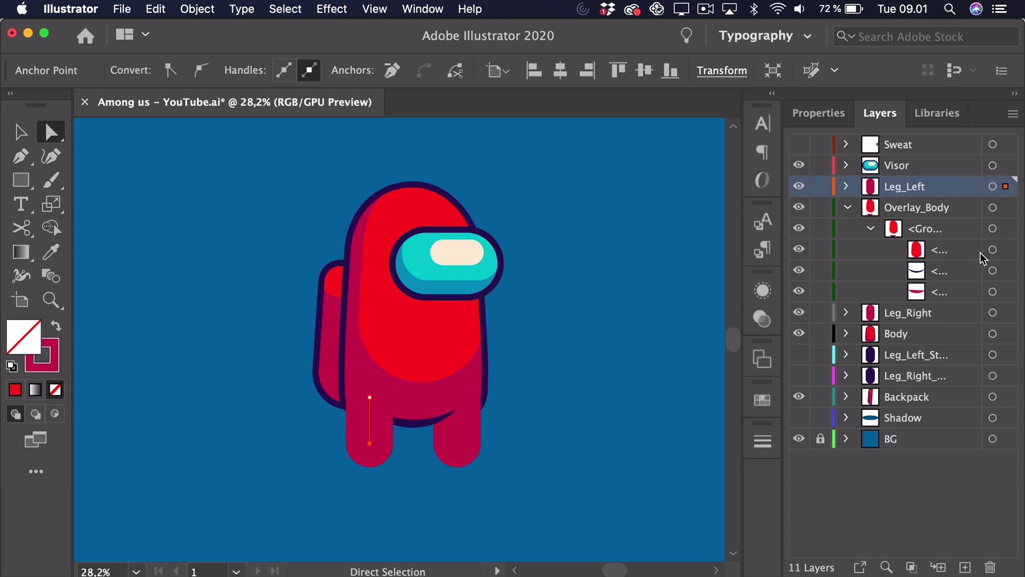
left_click(432, 419)
key("v")
left_click(552, 446)
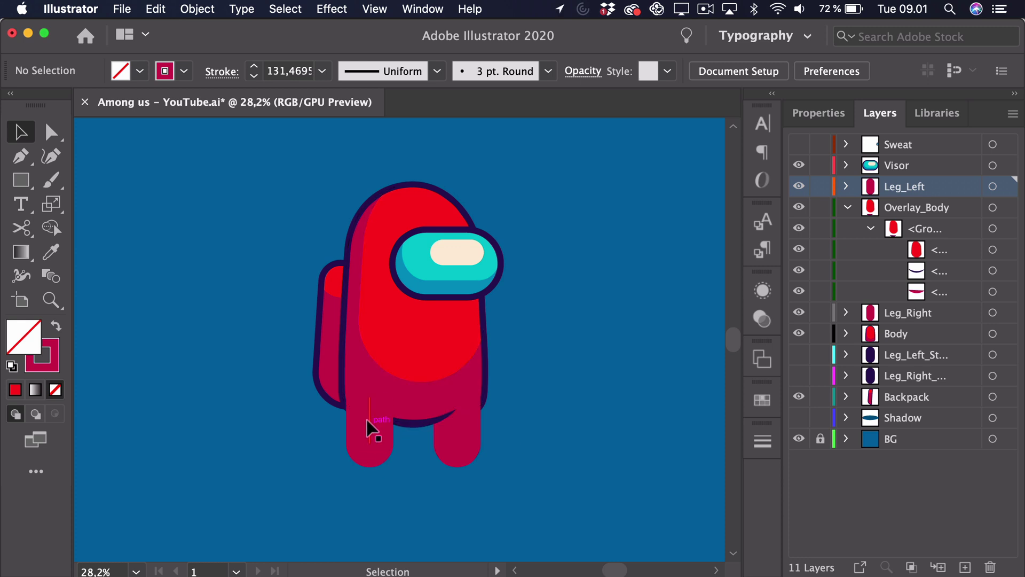
left_click(848, 208)
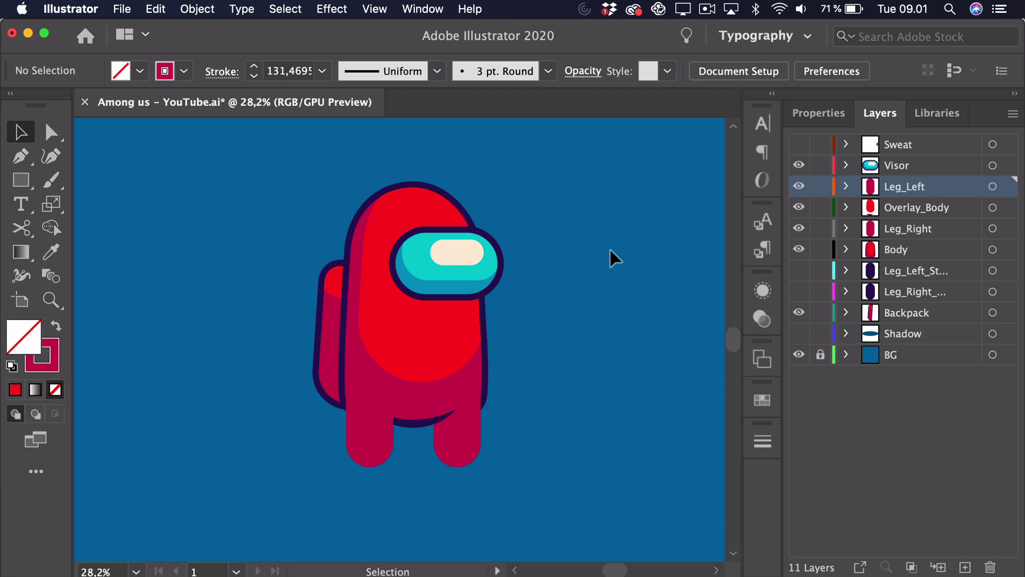
Show the Leg_Left_Stroke and Leg_Right_Stroke layers, temporarily hiding Leg_Left to inspect the stroke path beneath it
left_click(799, 271)
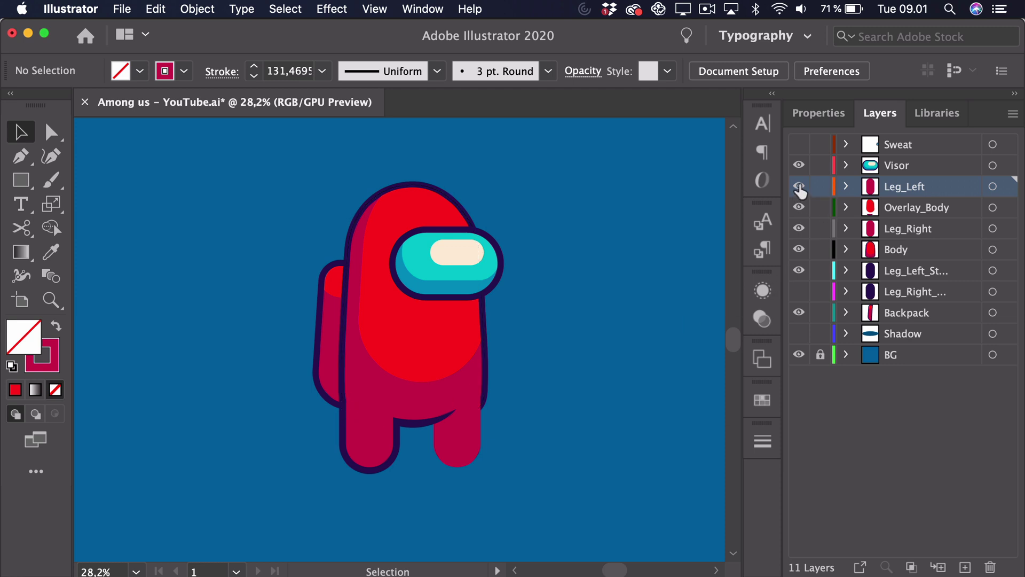
left_click(800, 187)
left_click(370, 421)
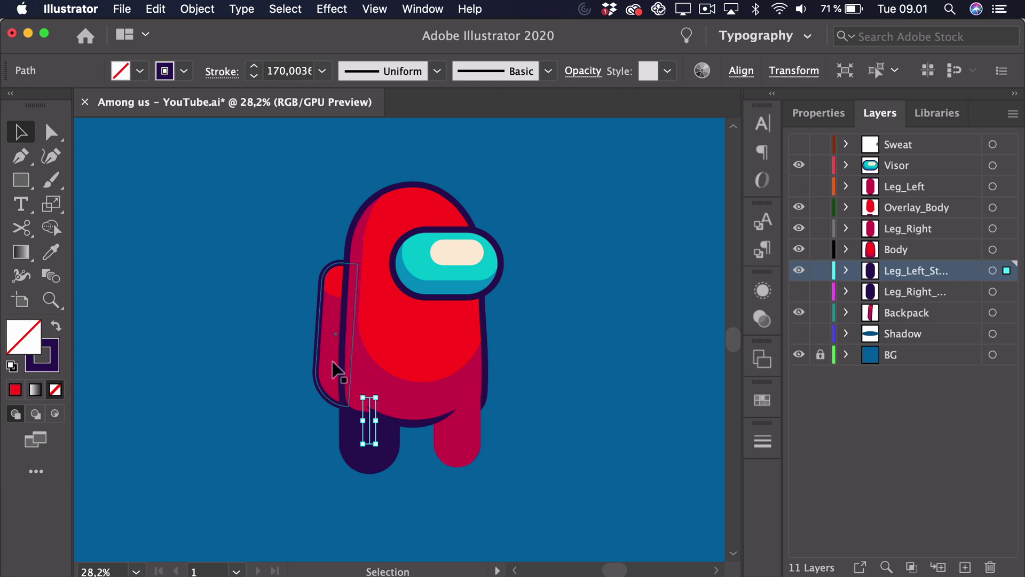
left_click(799, 187)
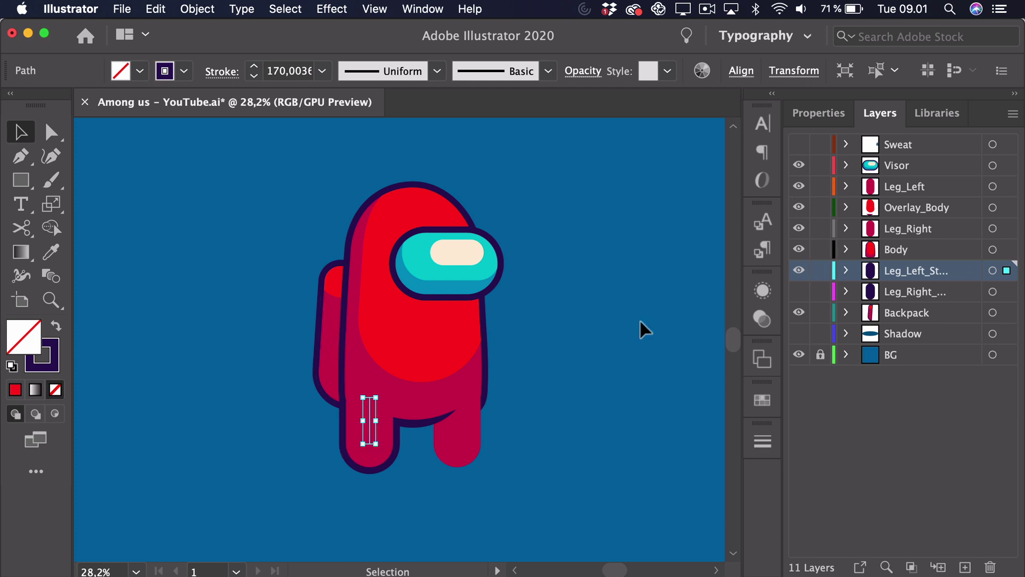
left_click(800, 293)
key("v")
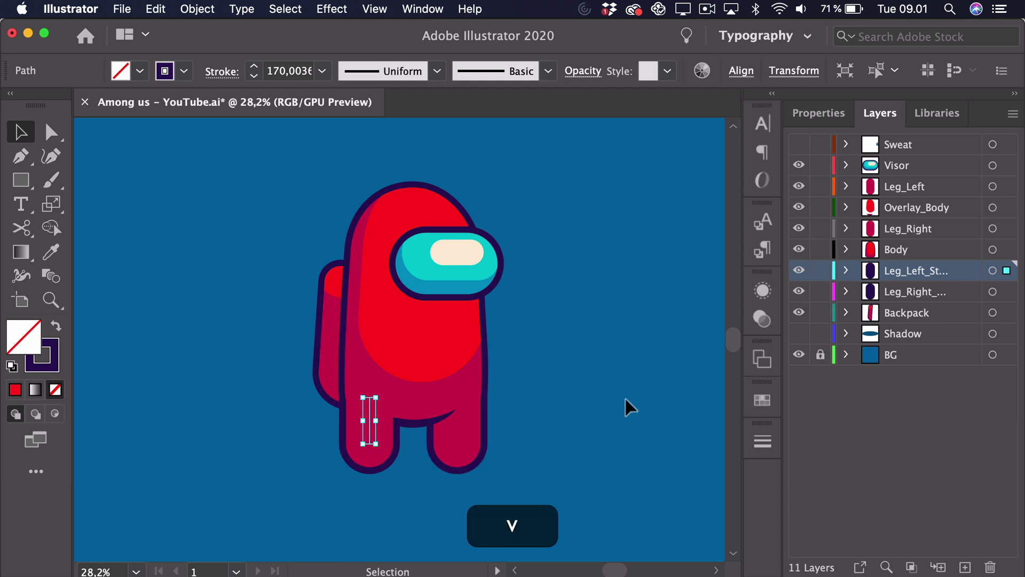
left_click(628, 401)
Try swinging the right leg together with its outline by moving their lower anchor points, and undo the moves
key("a")
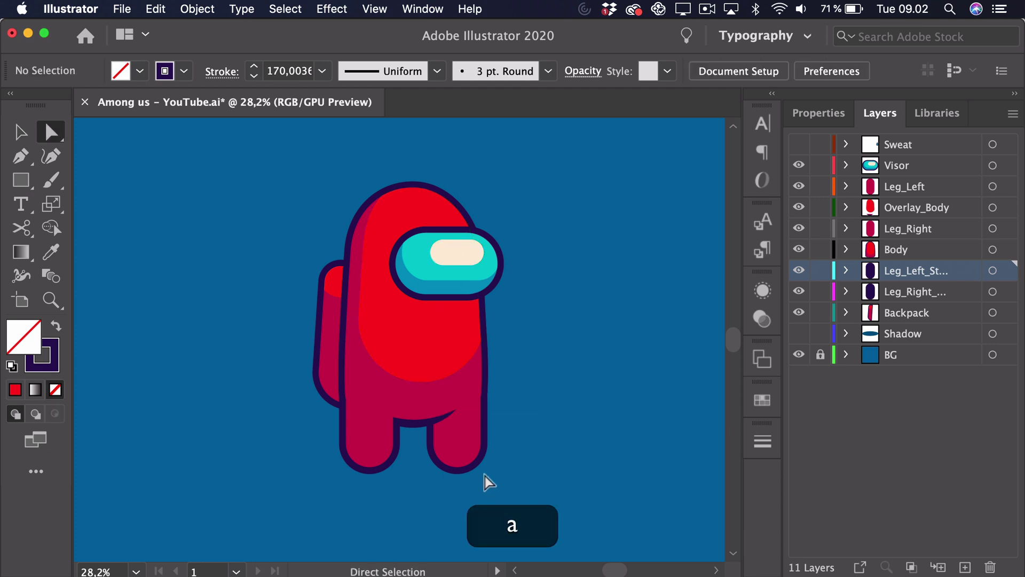
left_click_drag(456, 468, 496, 442)
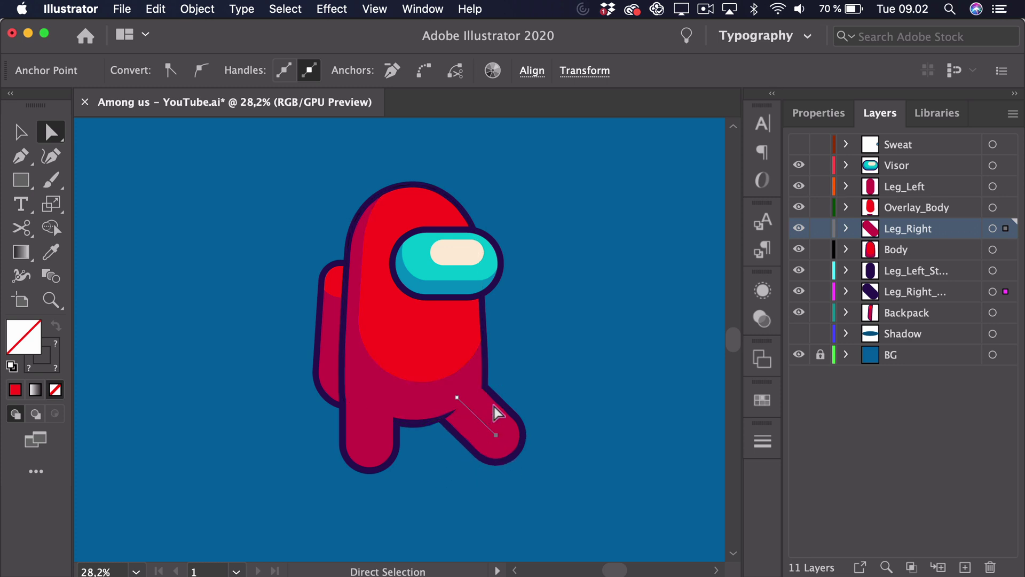
left_click_drag(486, 447, 429, 460)
key("super+z")
key("v")
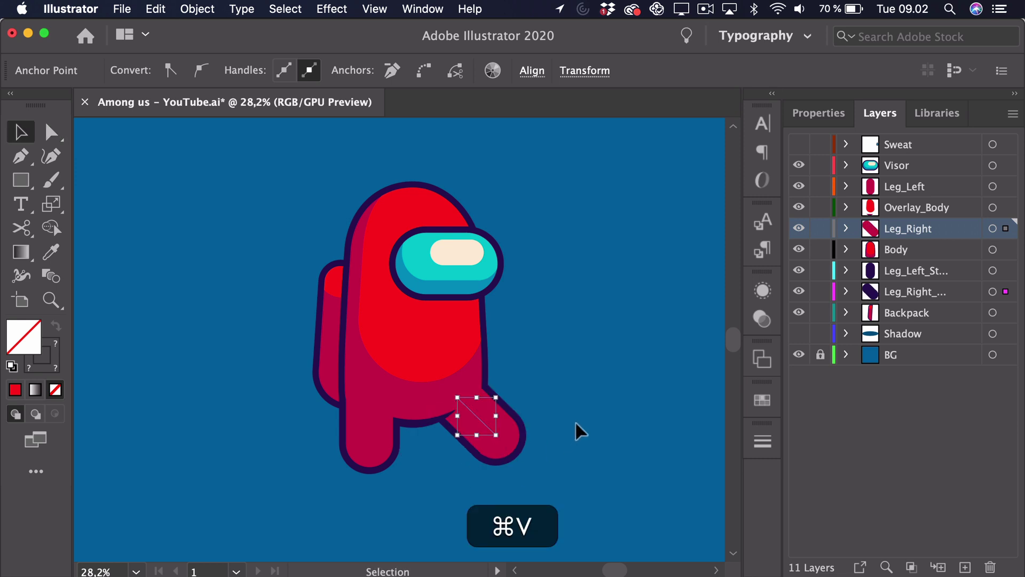
key("super+z")
key("v")
left_click(585, 416)
key("v")
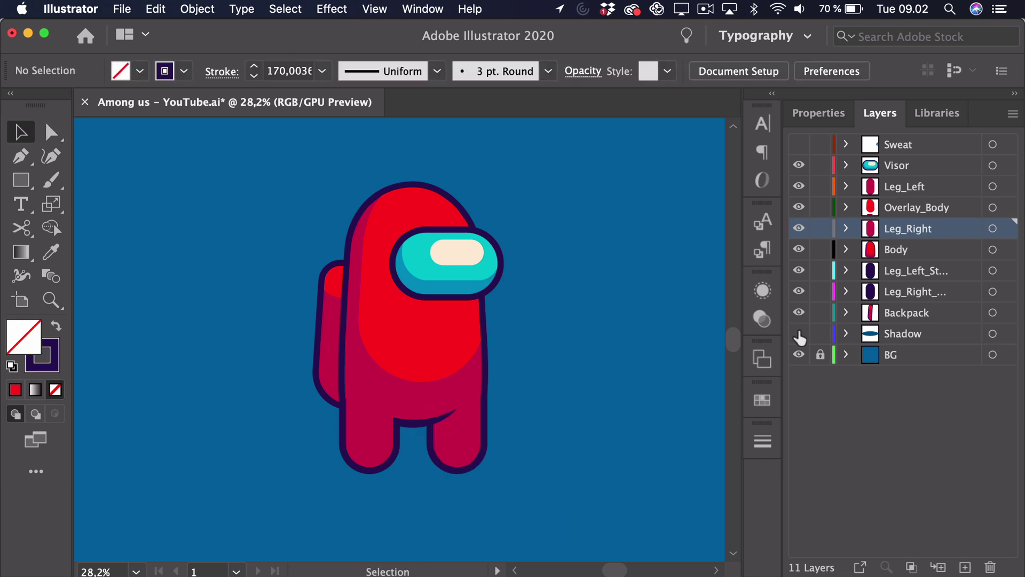
Show the Shadow layer
left_click(799, 333)
key("v")
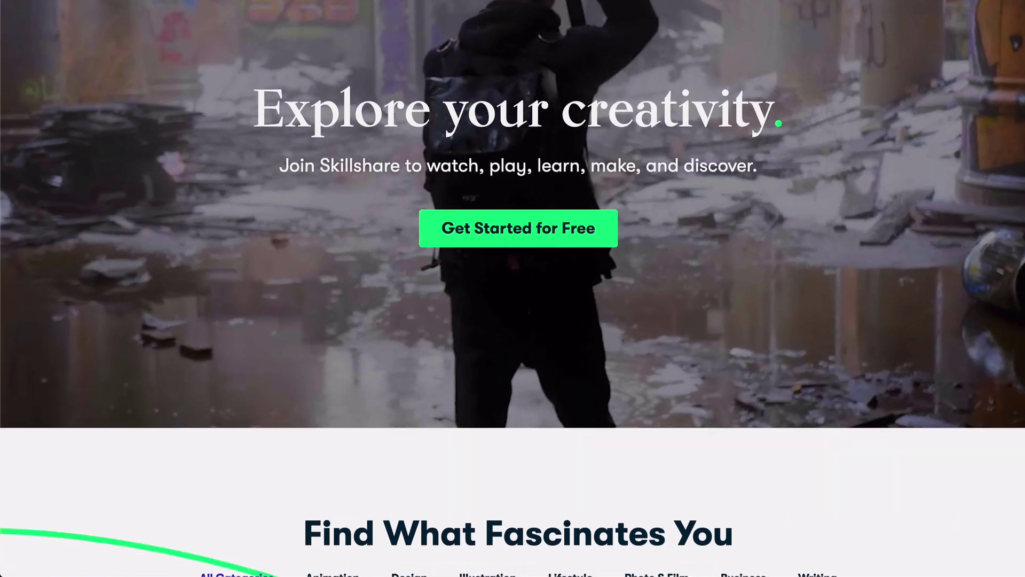
Browse the Skillshare home page and its illustration, film and video, and animation class listings
scroll(513, 288, "down", 3)
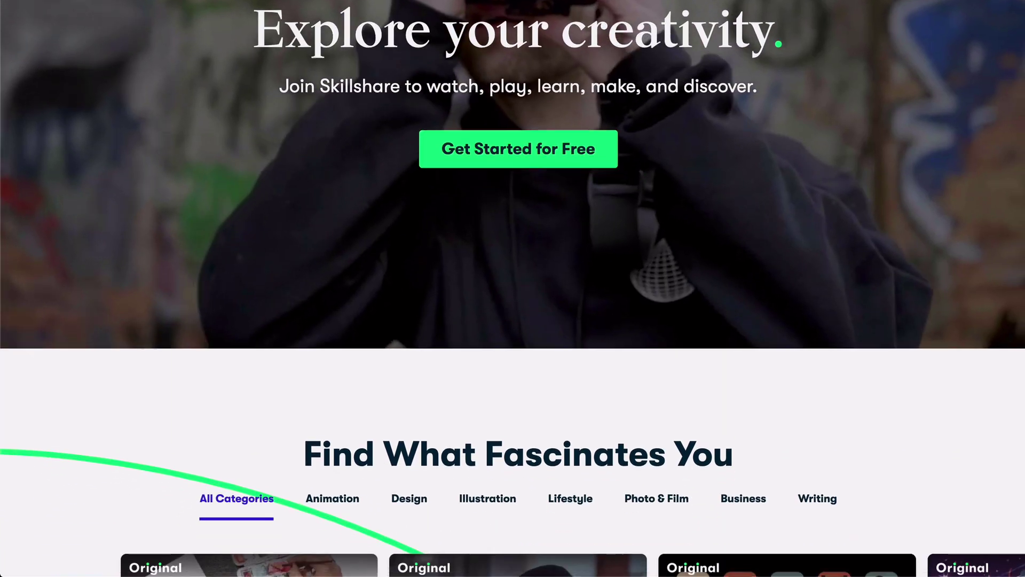
scroll(512, 288, "down", 3)
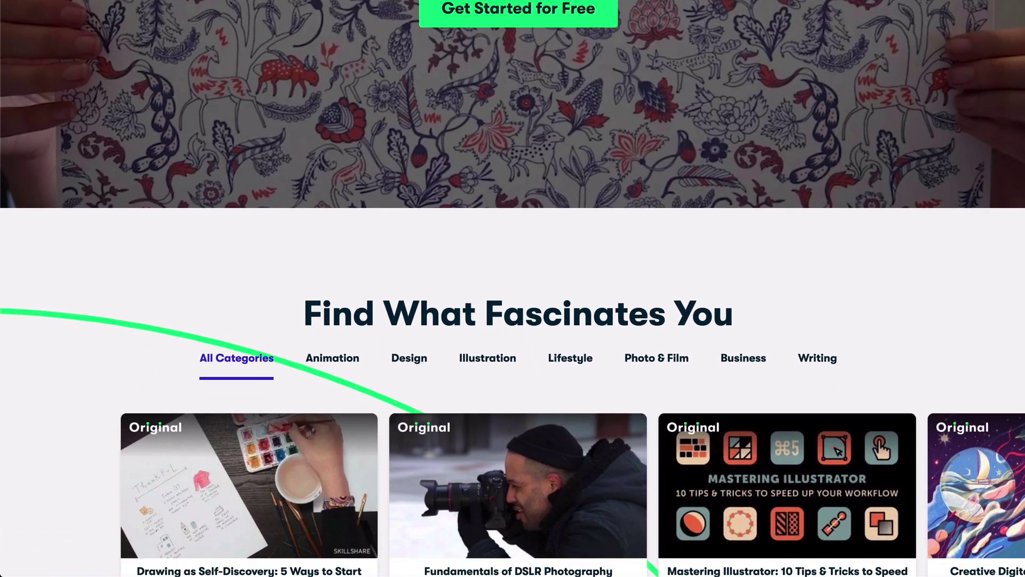
scroll(513, 288, "down", 2)
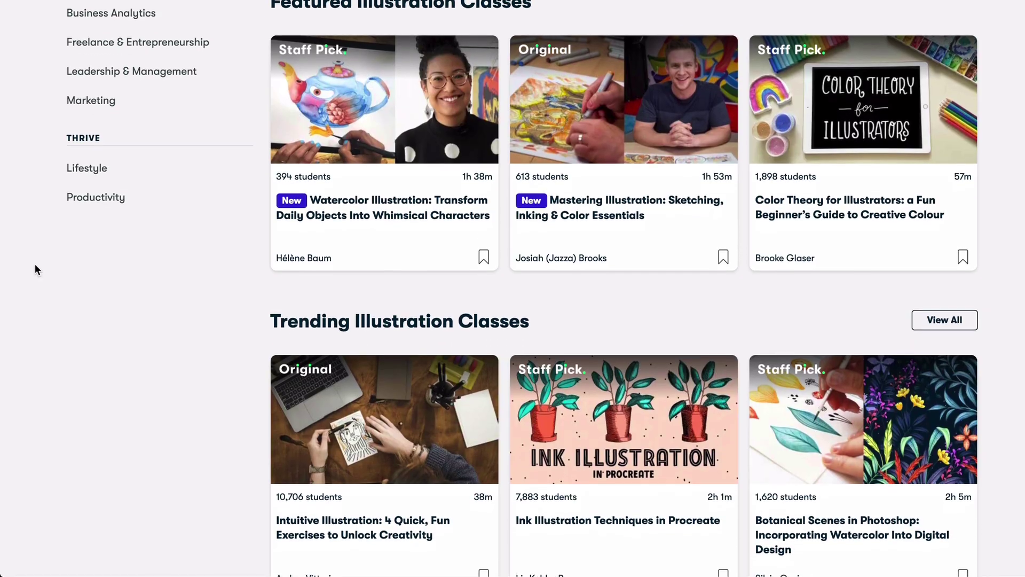
scroll(35, 264, "down", 2)
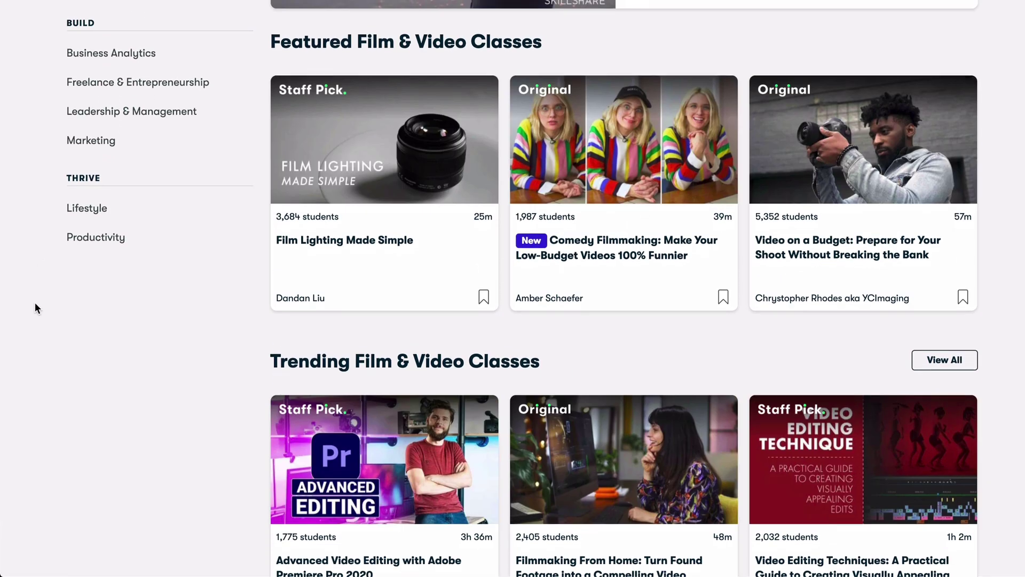
scroll(34, 302, "down", 1)
scroll(34, 308, "down", 1)
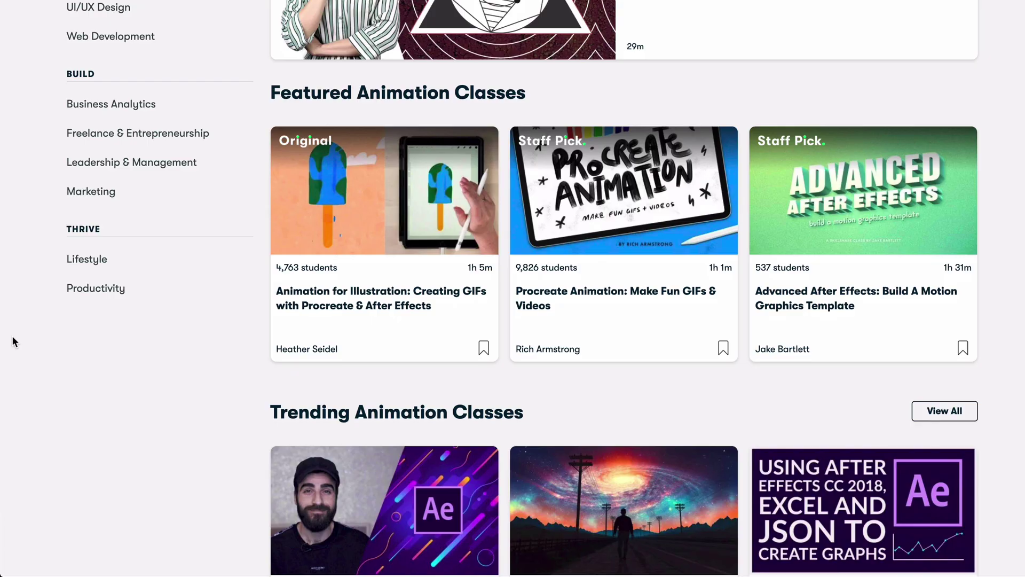
scroll(12, 335, "down", 1)
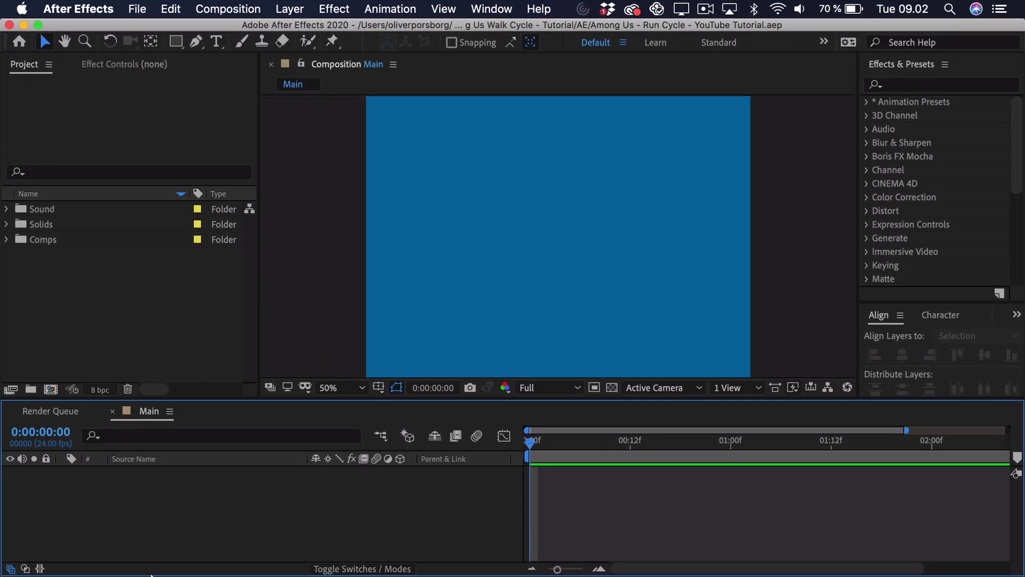
Import Among us - YouTube.ai into After Effects as a Composition with footage dimensions set to Layer Size
left_click(96, 549)
left_click_drag(443, 128, 100, 304)
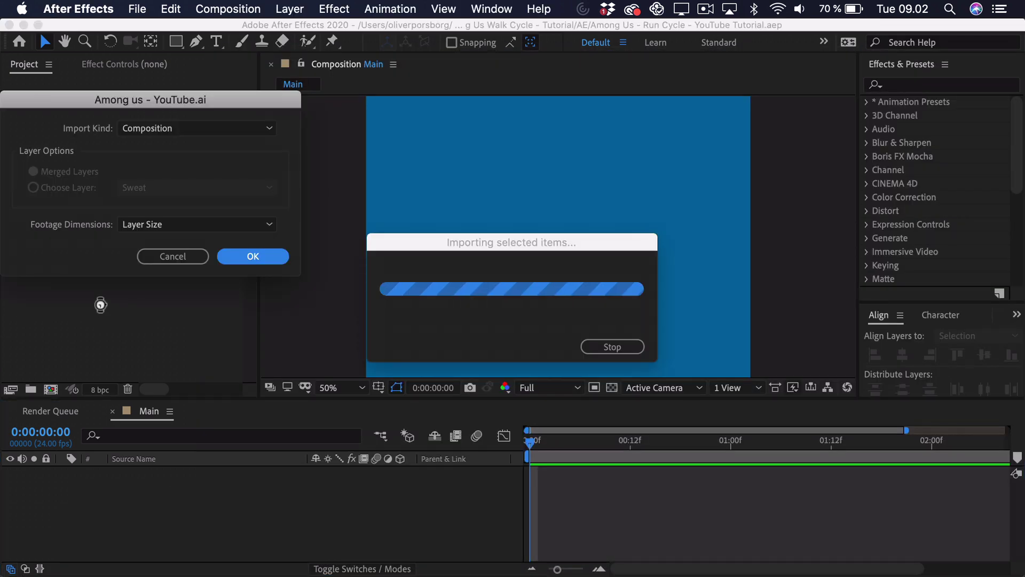
left_click(143, 127)
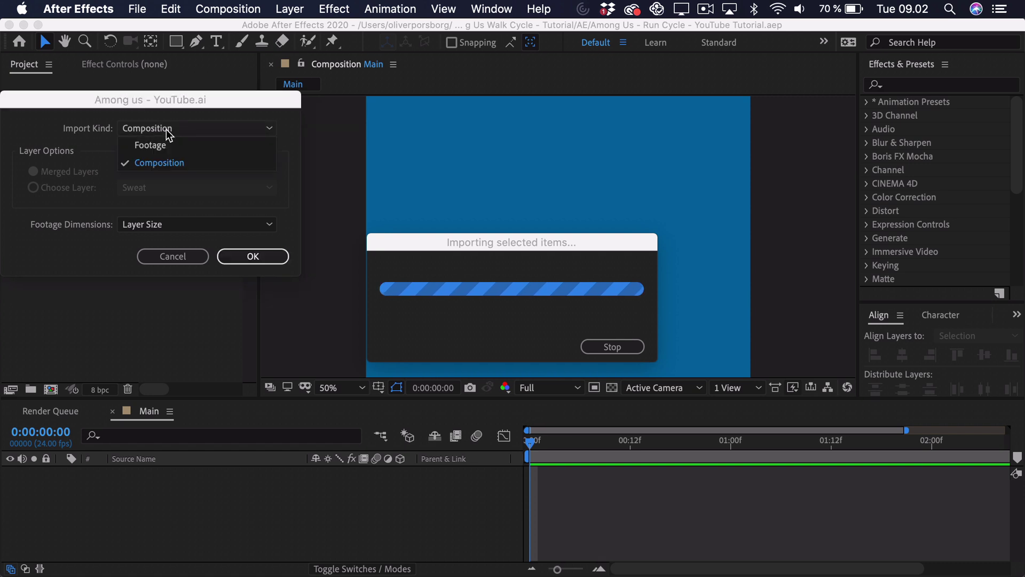
left_click(157, 166)
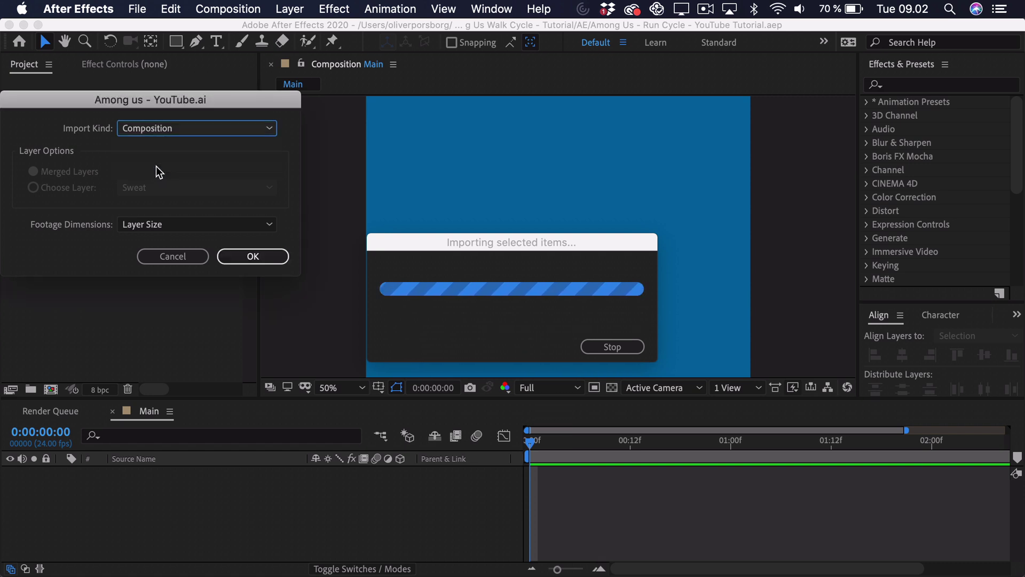
left_click(252, 257)
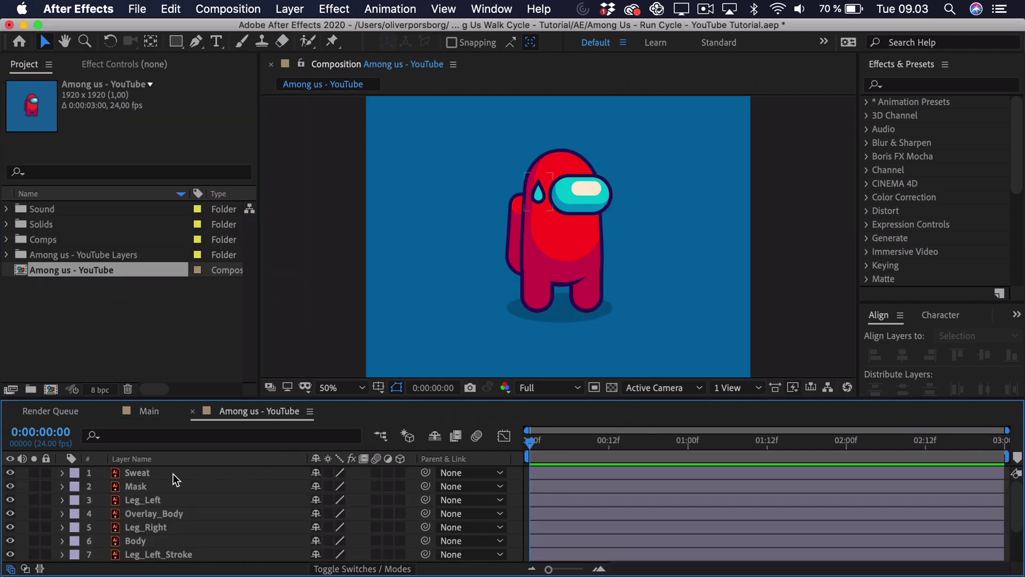
Create shape layers from the Leg_Left, Leg_Right, Leg_Left_Stroke and Leg_Right_Stroke vector layers
scroll(176, 479, "down", 3)
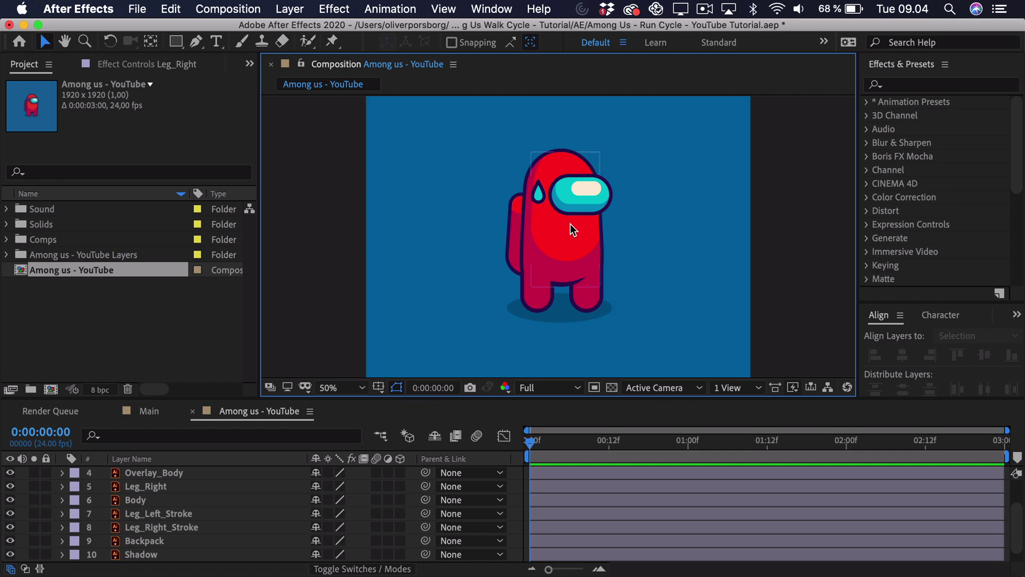
left_click(541, 296)
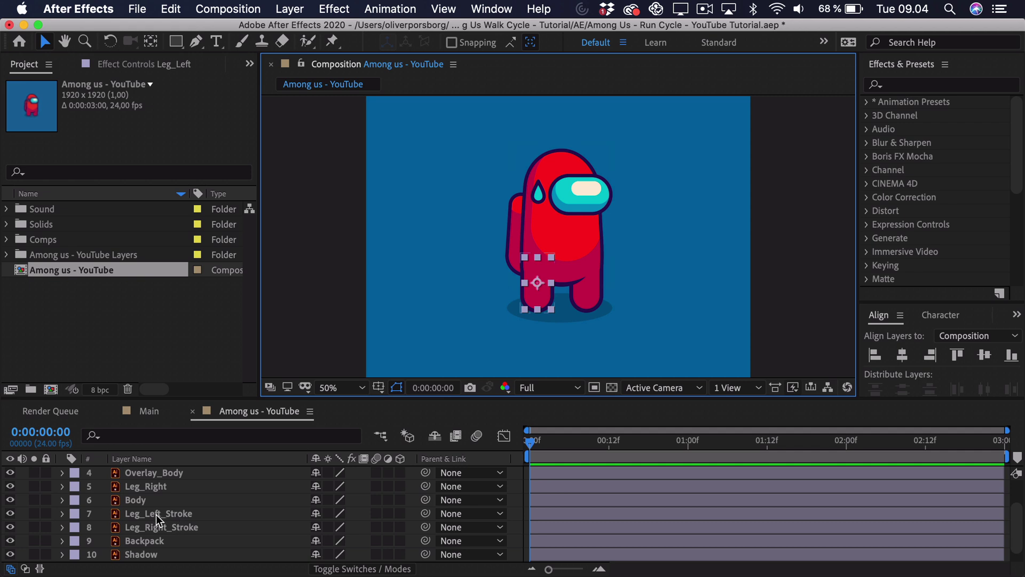
scroll(160, 527, "up", 2)
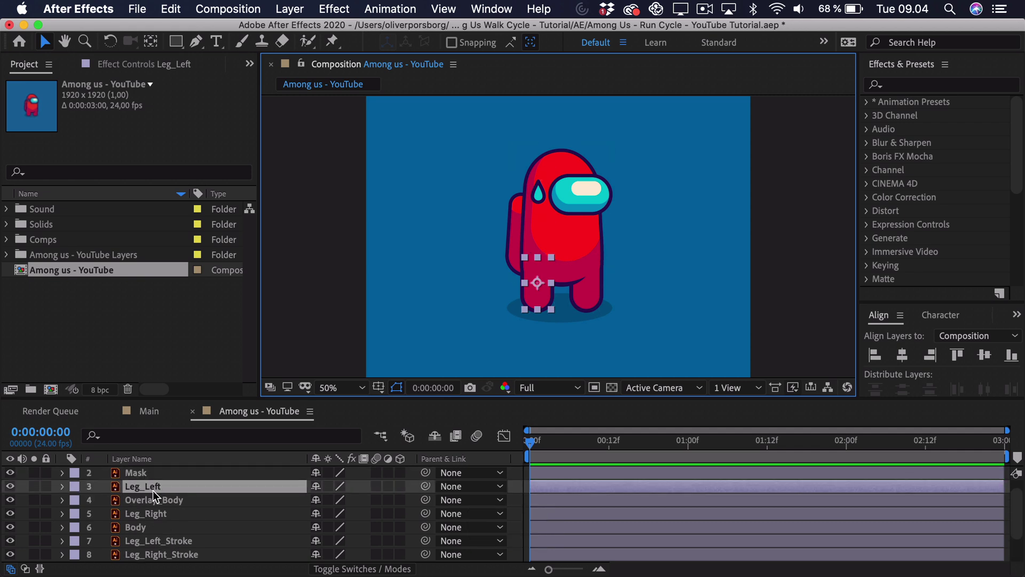
left_click(157, 514, "super")
scroll(157, 518, "down", 2)
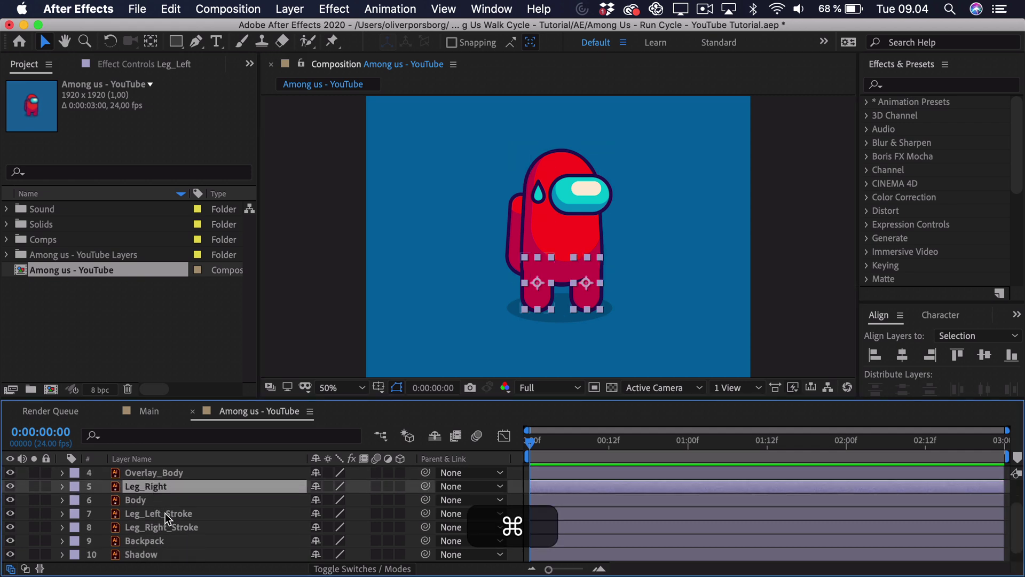
left_click(165, 512, "super")
left_click(173, 526, "super")
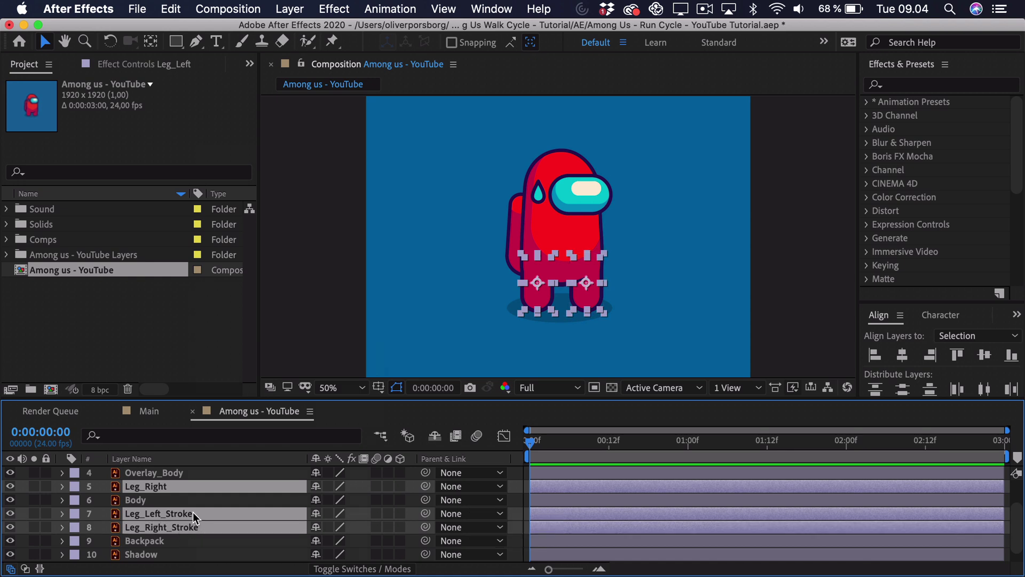
right_click(194, 514)
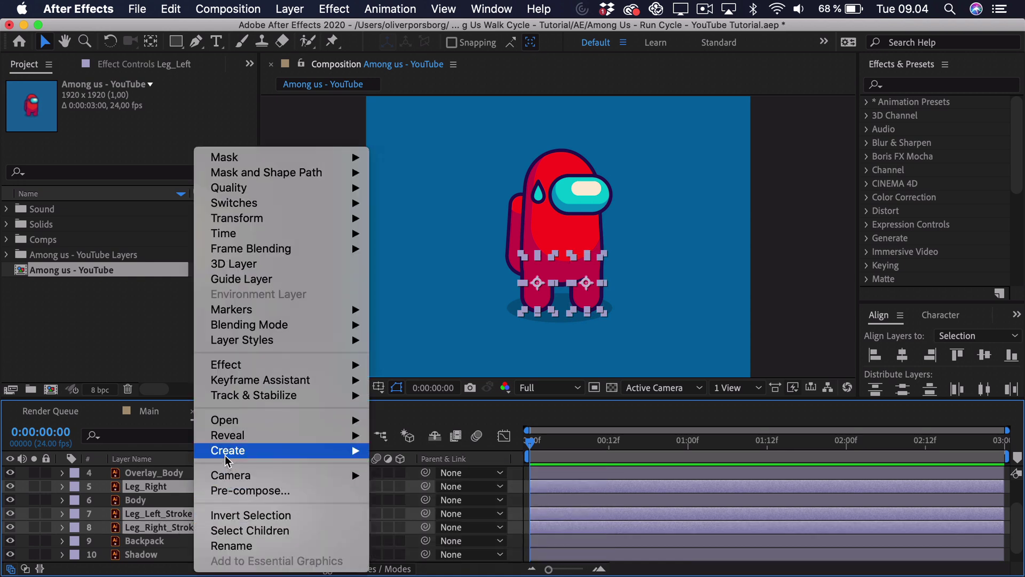
mouse_move(229, 453)
left_click(451, 496)
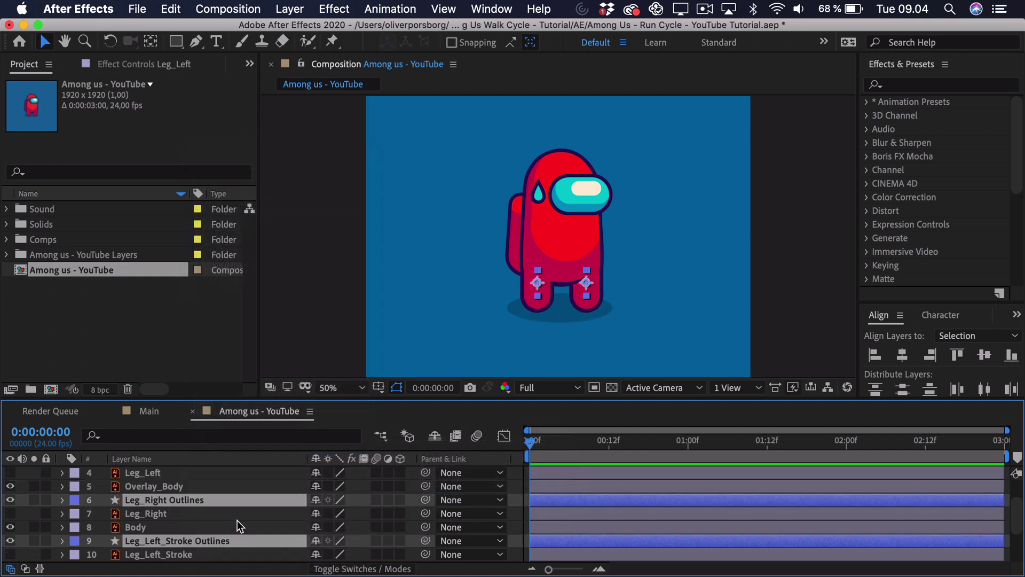
Delete the four original Illustrator leg layers, Leg_Left, Leg_Right, Leg_Left_Stroke and Leg_Right_Stroke, keeping their outline shape layers
left_click(148, 513)
left_click(136, 473, "super")
scroll(133, 499, "down", 2)
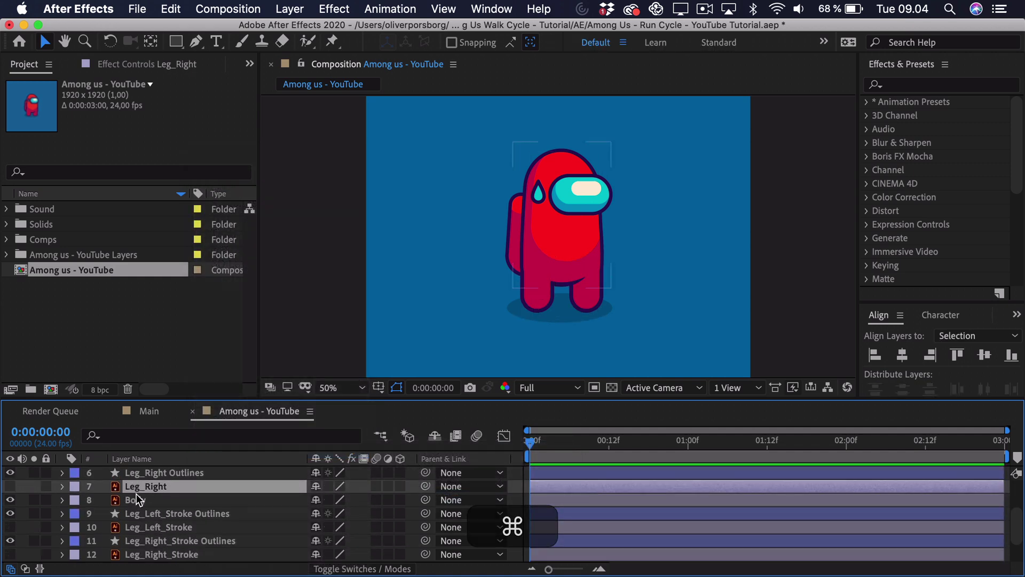
left_click(153, 527, "super")
scroll(153, 527, "down", 2)
left_click(155, 524, "super")
key("Delete")
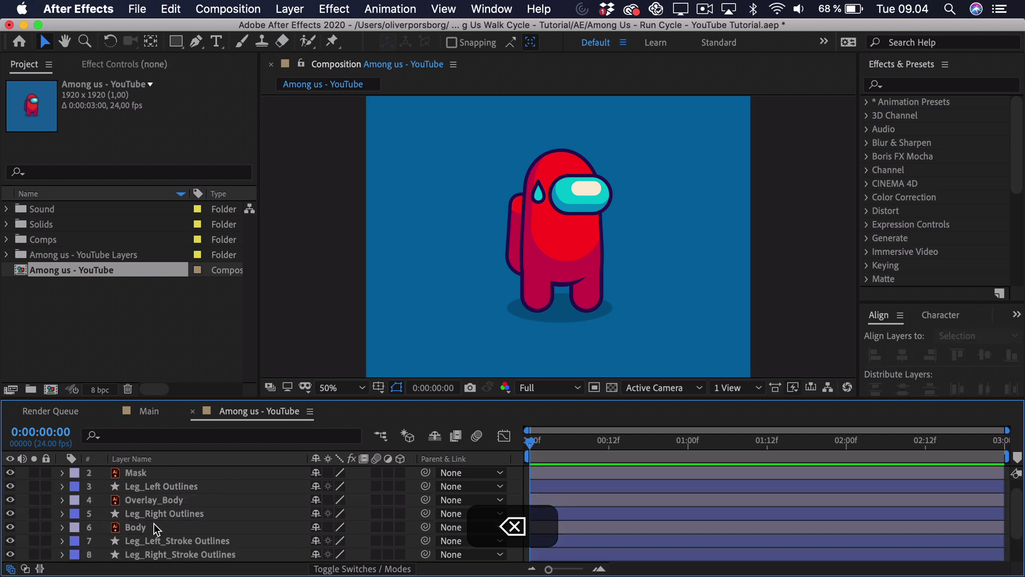
Inspect the right leg's outline layer, compare the artwork and layer order in Illustrator, and return to After Effects
scroll(154, 523, "up", 2)
left_click(167, 502)
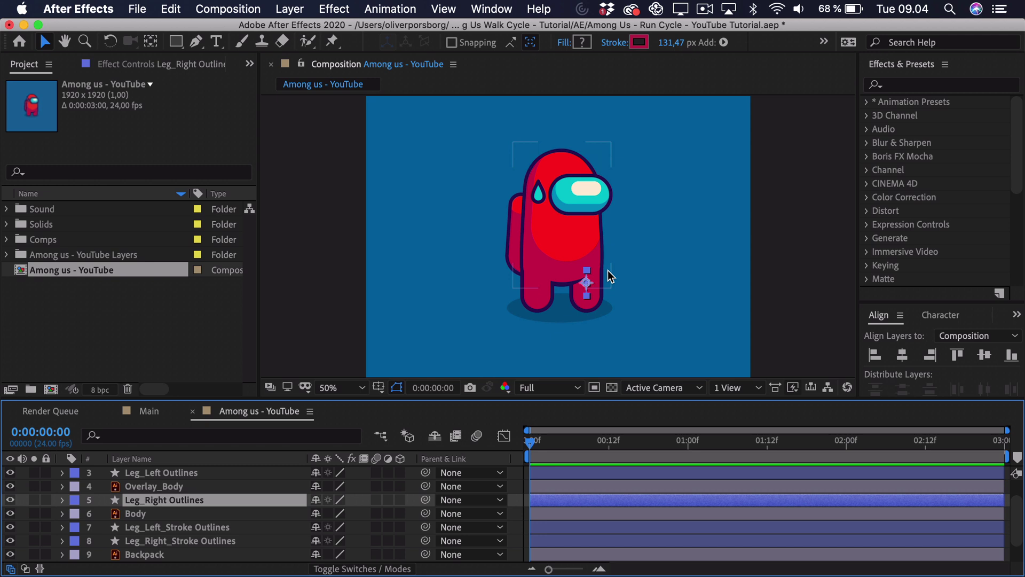
left_click(764, 243)
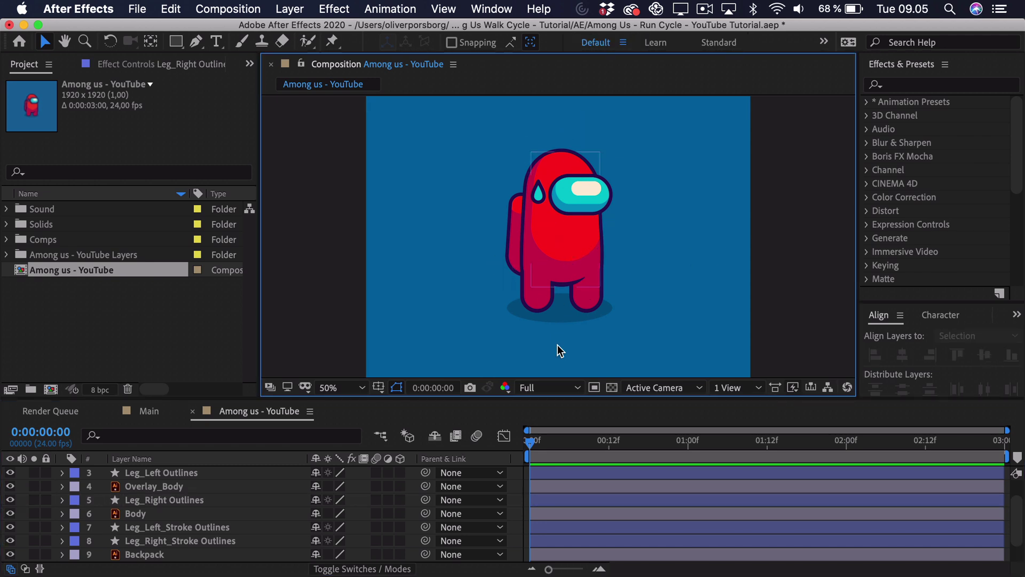
left_click(441, 561)
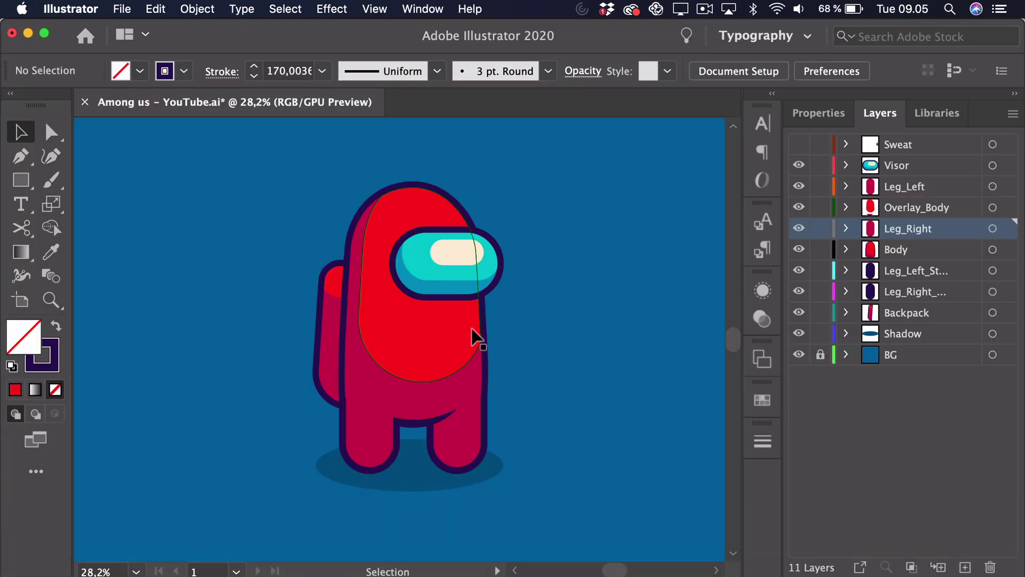
key("super+Tab")
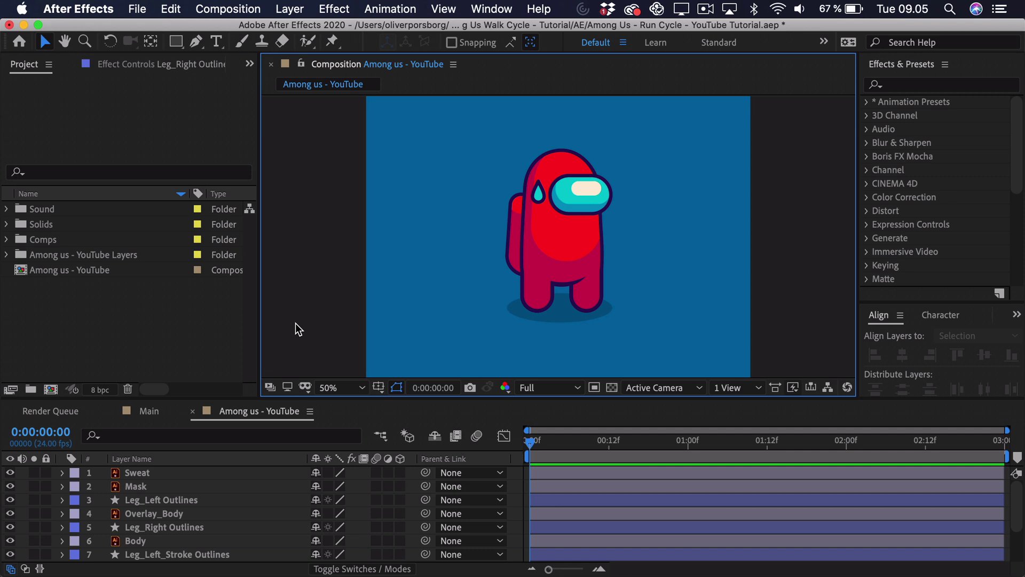
scroll(178, 530, "down", 2)
scroll(178, 530, "up", 2)
Rearrange the workspace so the Timeline and Composition panels are tall side-by-side columns, with the Project and Character panels stacked between them
left_click_drag(487, 73, 1014, 245)
left_click(358, 414)
left_click_drag(357, 414, 2, 275)
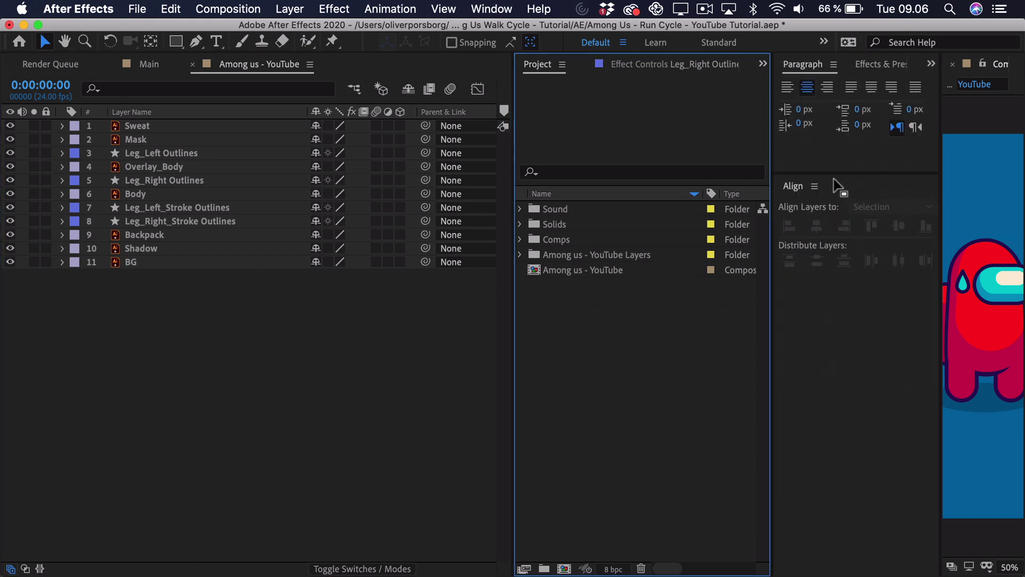
left_click_drag(836, 187, 636, 545)
left_click_drag(794, 67, 647, 487)
left_click_drag(825, 72, 707, 494)
left_click_drag(781, 136, 727, 492)
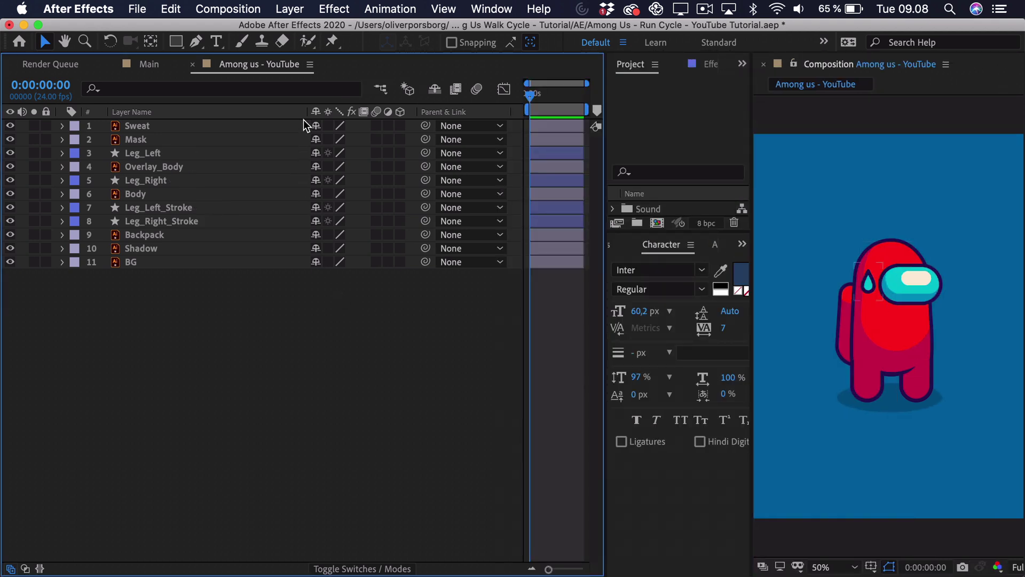
Narrow the timeline's Layer Name column and widen the Composition panel by shrinking the Project and Character column
left_click_drag(306, 115, 192, 131)
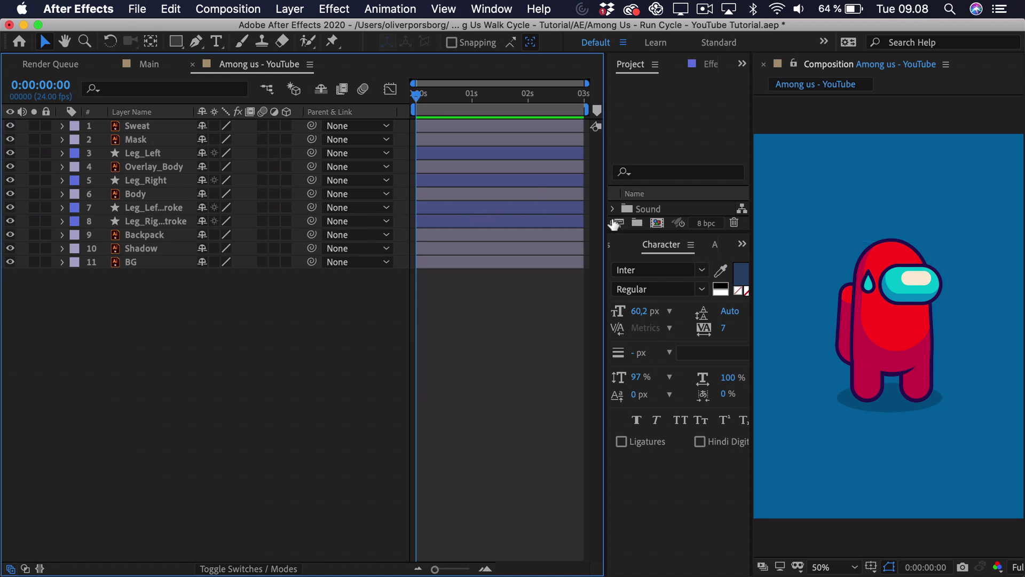
left_click_drag(609, 217, 619, 217)
left_click_drag(751, 164, 681, 167)
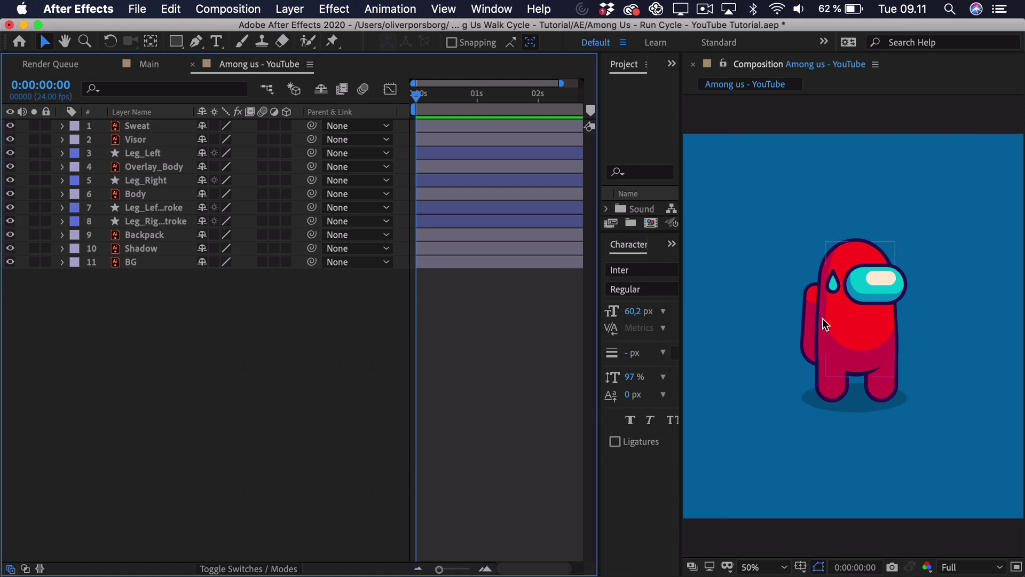
Parent the Sweat, Visor, Overlay_Body and Backpack layers to the Body layer
left_click(140, 129)
left_click(143, 140, "super")
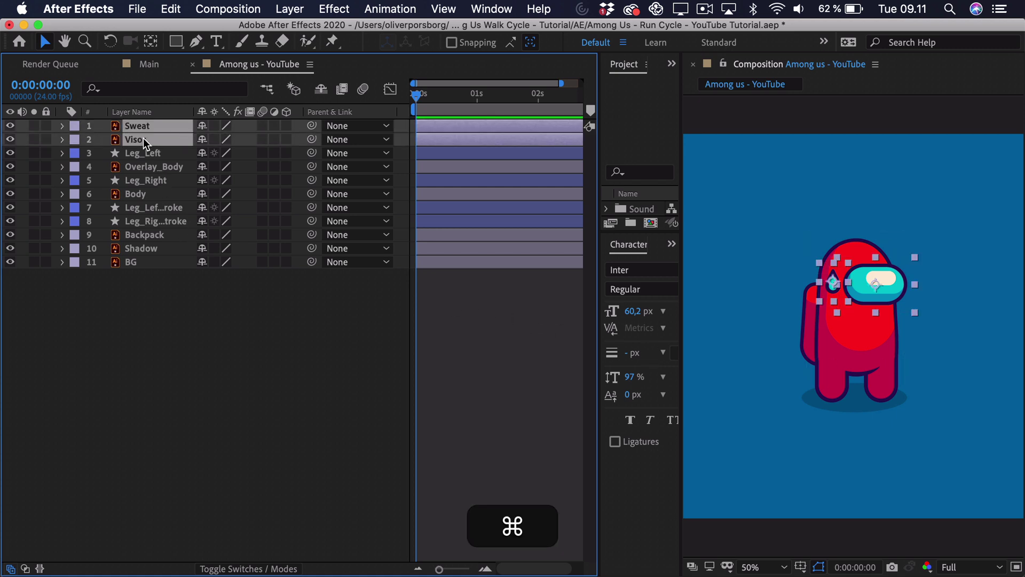
left_click(152, 170, "super")
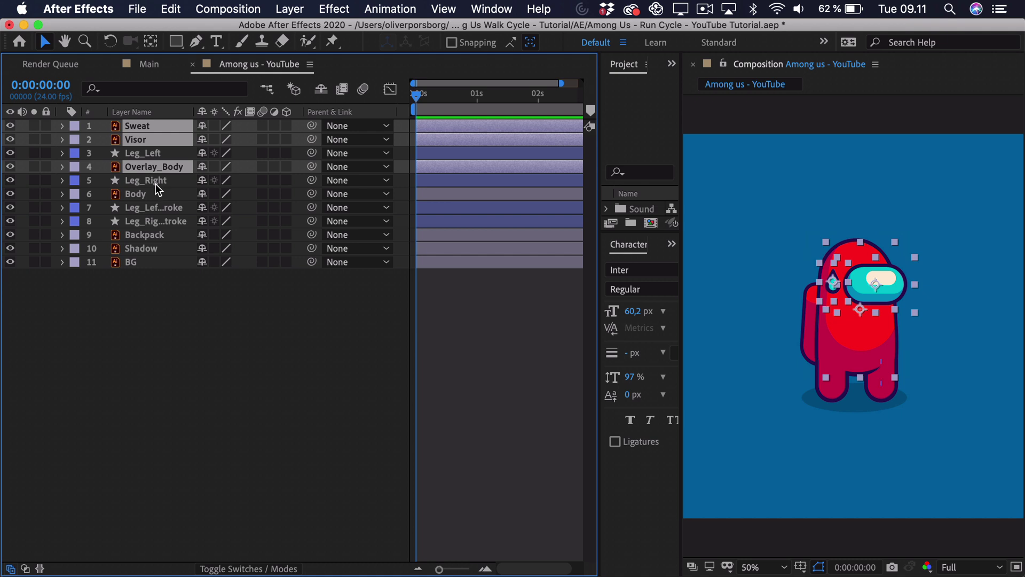
left_click(151, 239, "super")
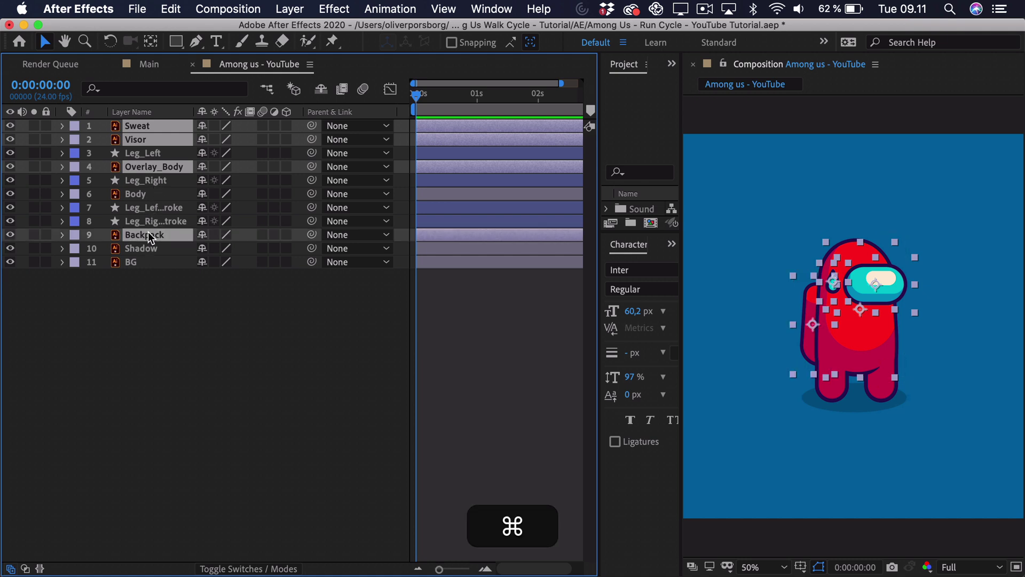
left_click_drag(312, 234, 184, 202)
Try moving the Body layer upward to test the parenting, and undo the move
left_click(872, 339)
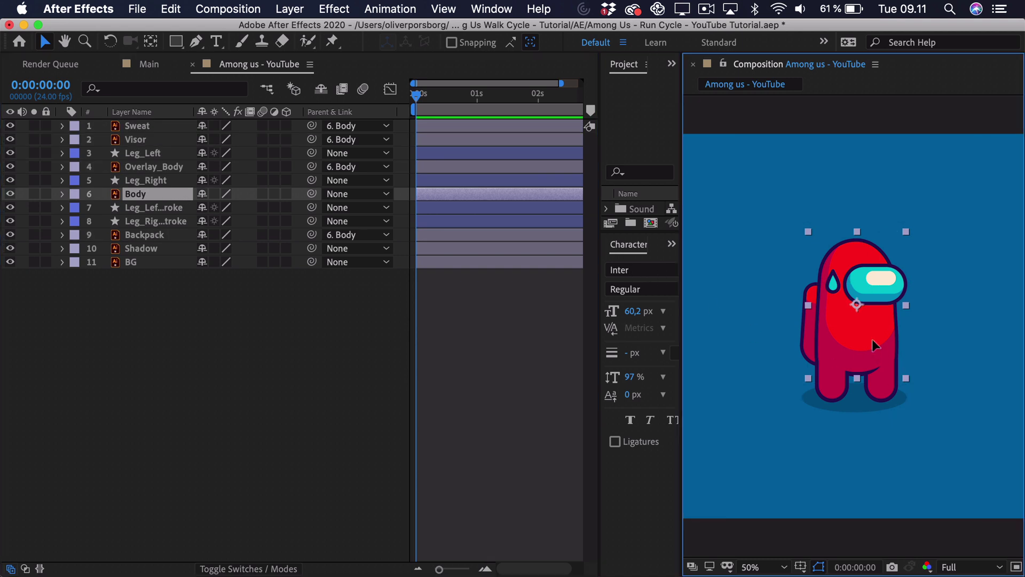
mouse_move(866, 313)
left_mouse_down()
mouse_move(860, 303)
mouse_move(863, 325)
left_mouse_up()
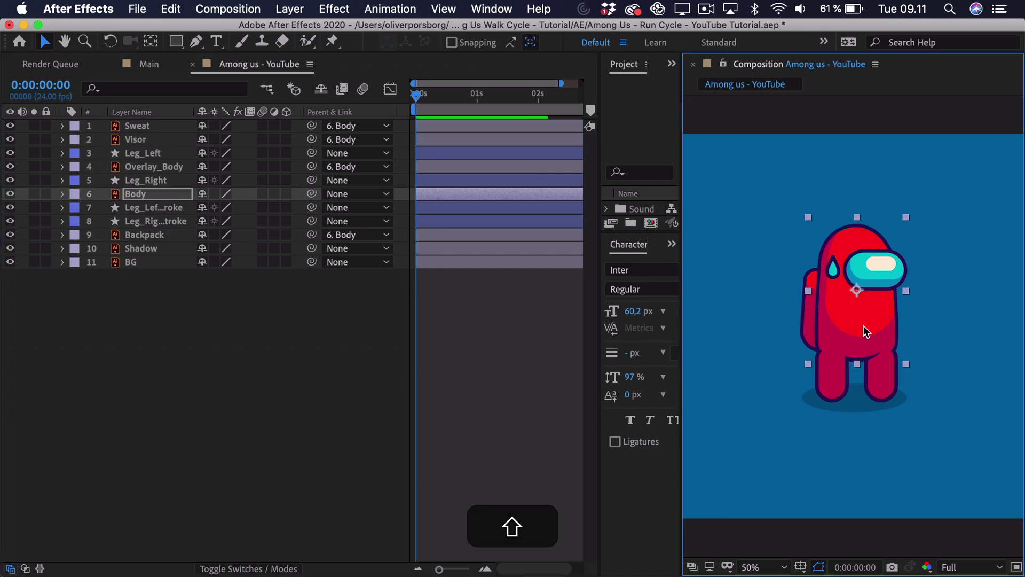
key("super+z")
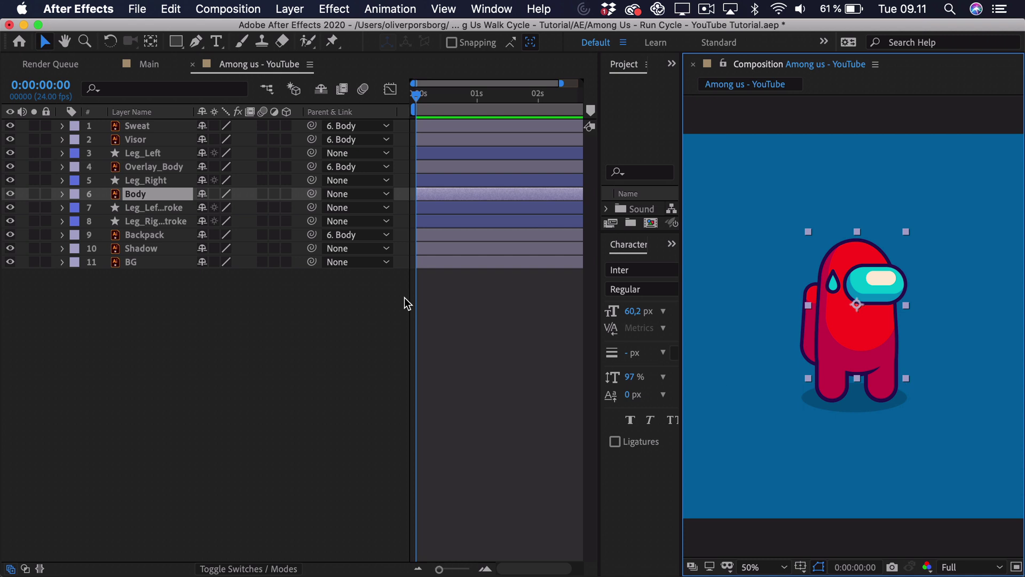
Move the Body layer's anchor point straight down to the hips, just above the legs
left_click(170, 195)
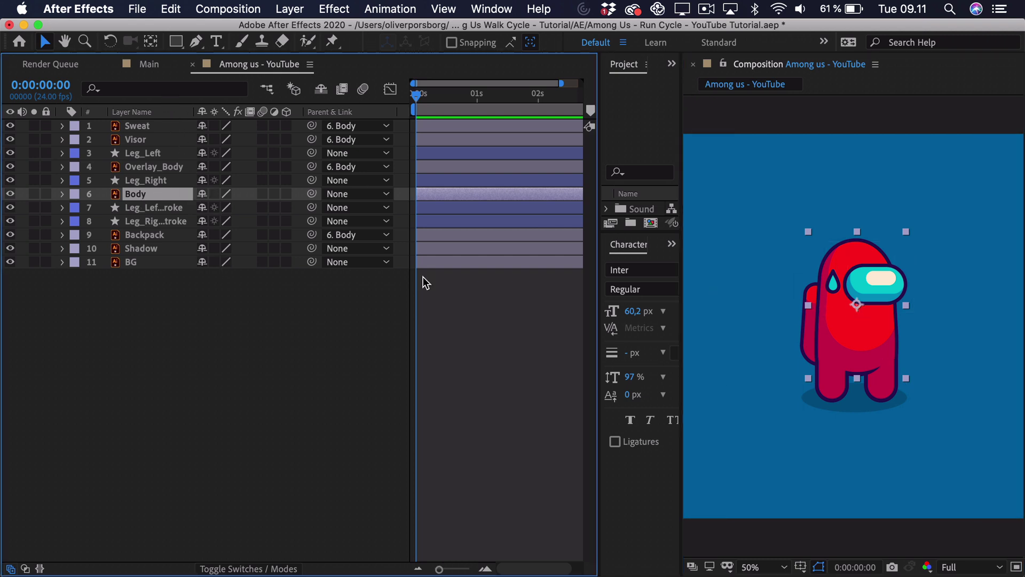
left_click(154, 43)
left_click_drag(857, 305, 859, 359)
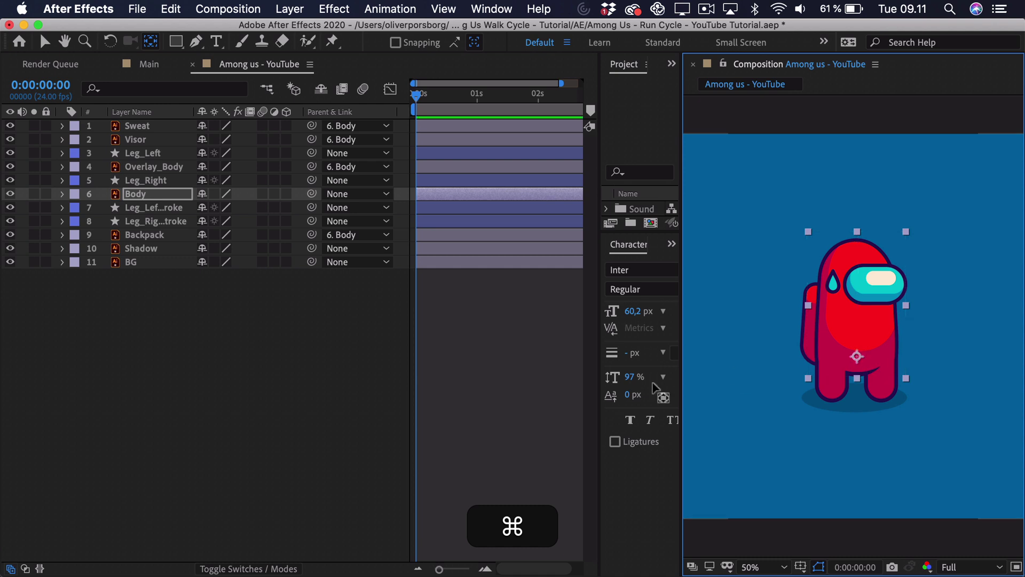
Try rotating the Body layer around its new anchor point, and undo the rotation
left_click(164, 198)
key("r")
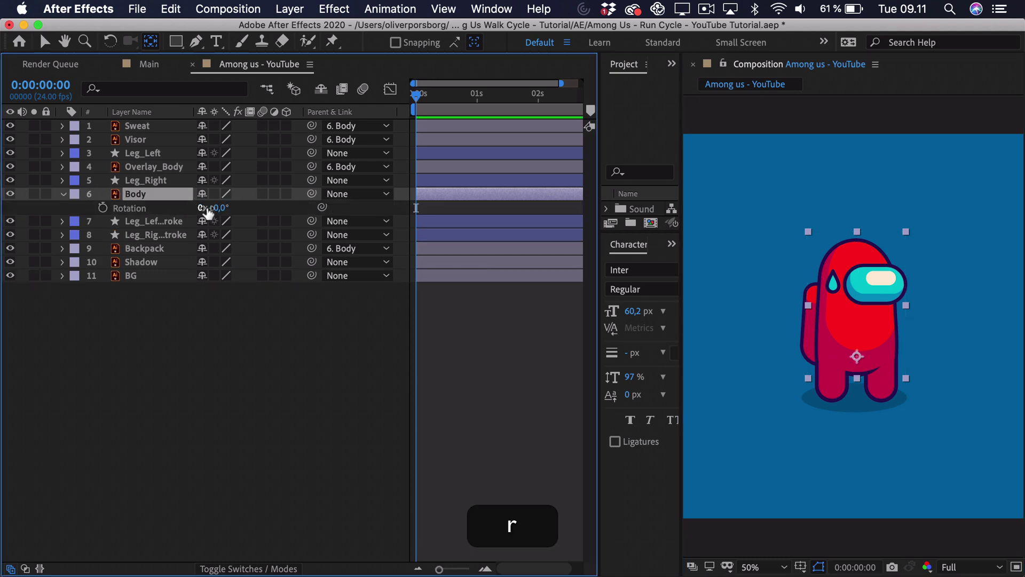
left_click_drag(217, 207, 222, 213)
key("super+z")
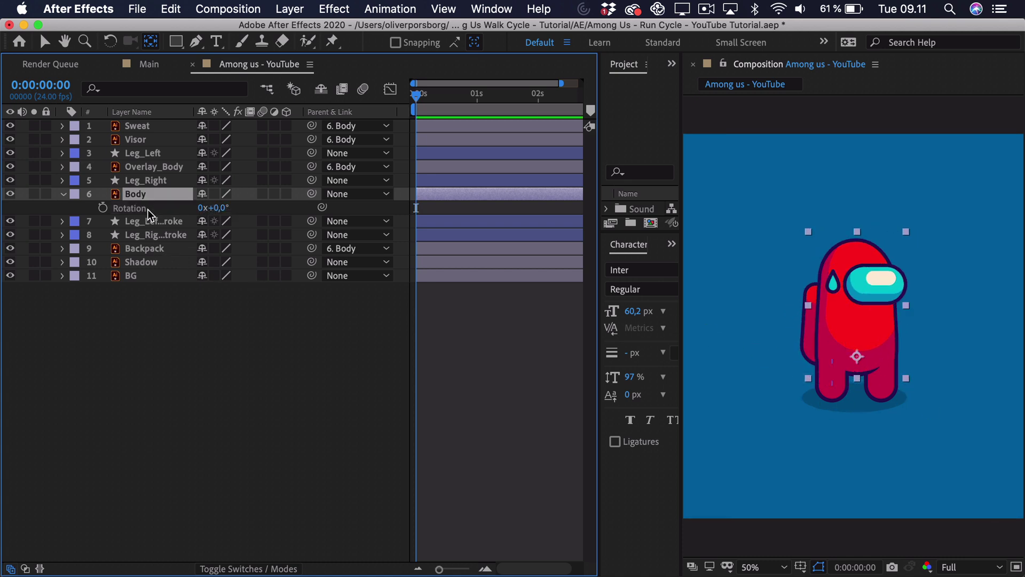
Try parenting Leg_Right to Body and rotating the body, and undo both changes
left_click(151, 182)
left_click_drag(312, 180, 143, 194)
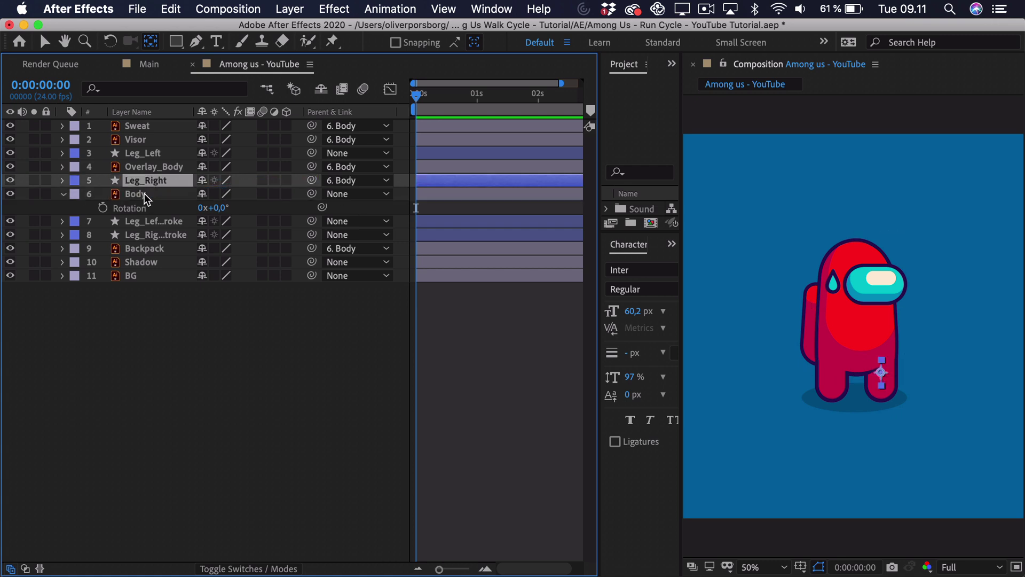
left_click_drag(216, 212, 191, 213)
key("super+z")
key("super+z")
left_click(224, 363)
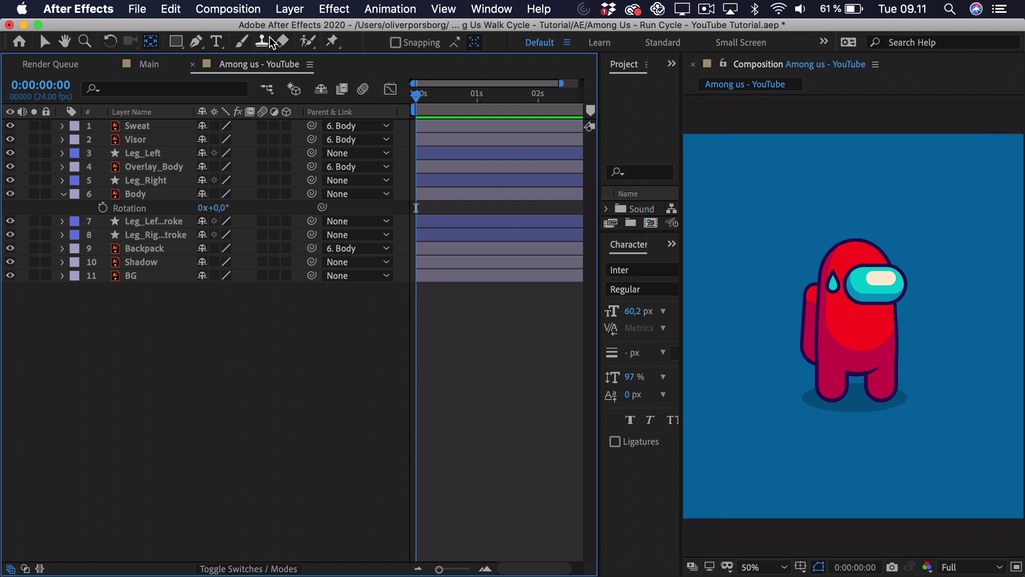
Add a null object to the composition and rename it CTRL
left_click(289, 9)
mouse_move(297, 28)
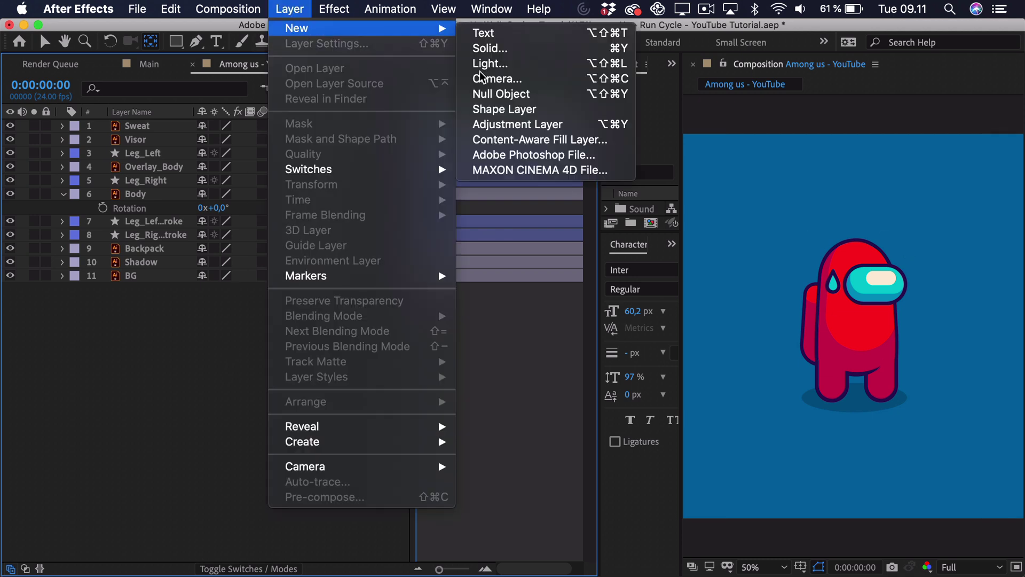
left_click(550, 96)
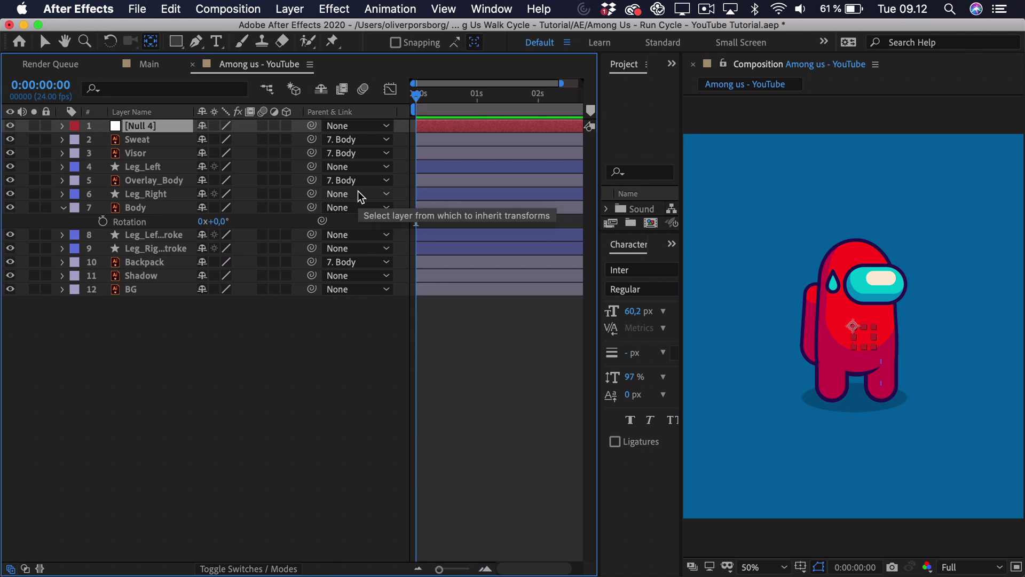
key("Return")
type("CTRL")
key("Return")
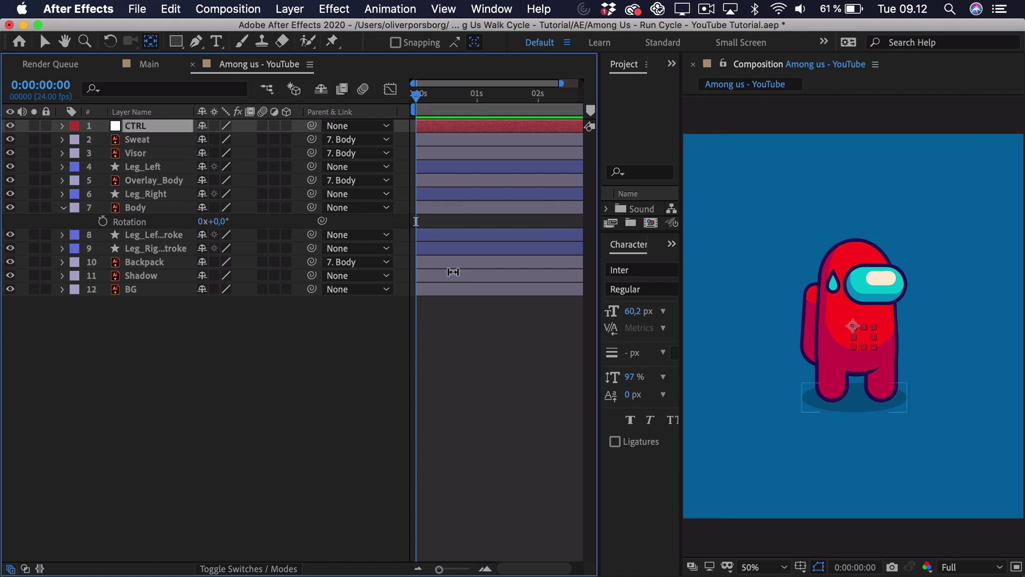
Parent Leg_Left, Leg_Right, Body and both leg stroke layers to the CTRL null
key("v")
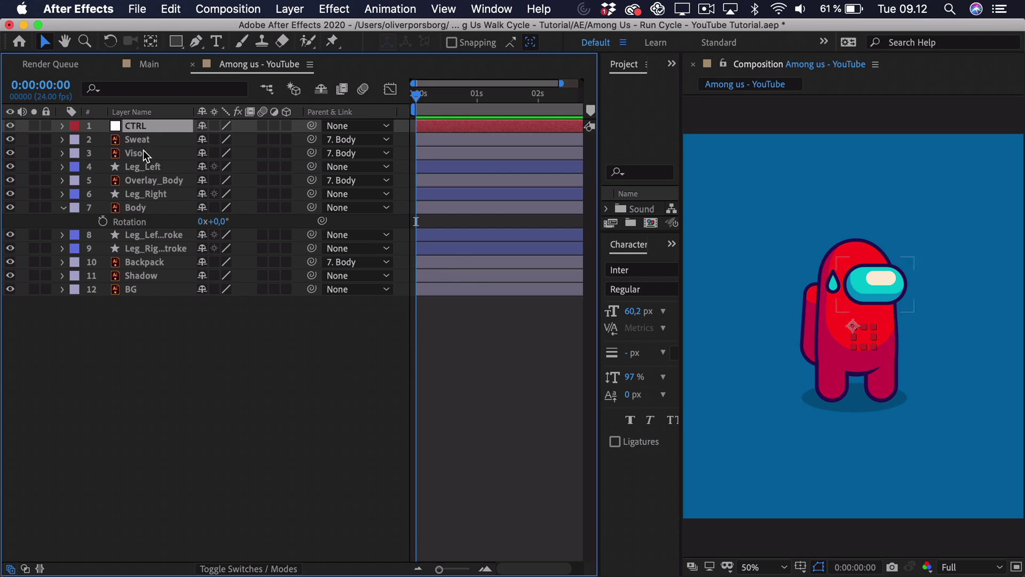
left_click(152, 168)
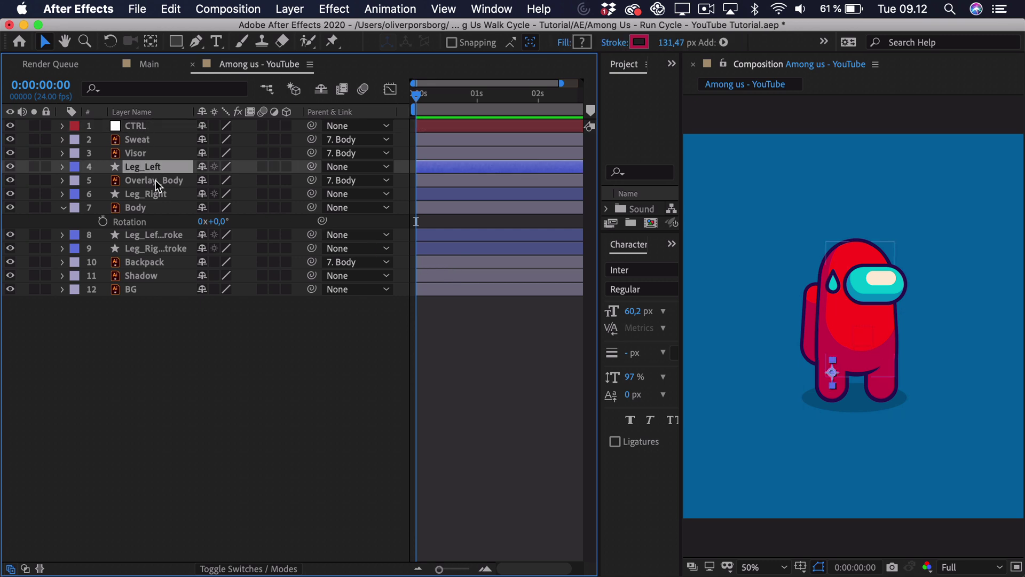
left_click(160, 194, "super")
left_click(156, 207, "super")
left_click(155, 236, "super")
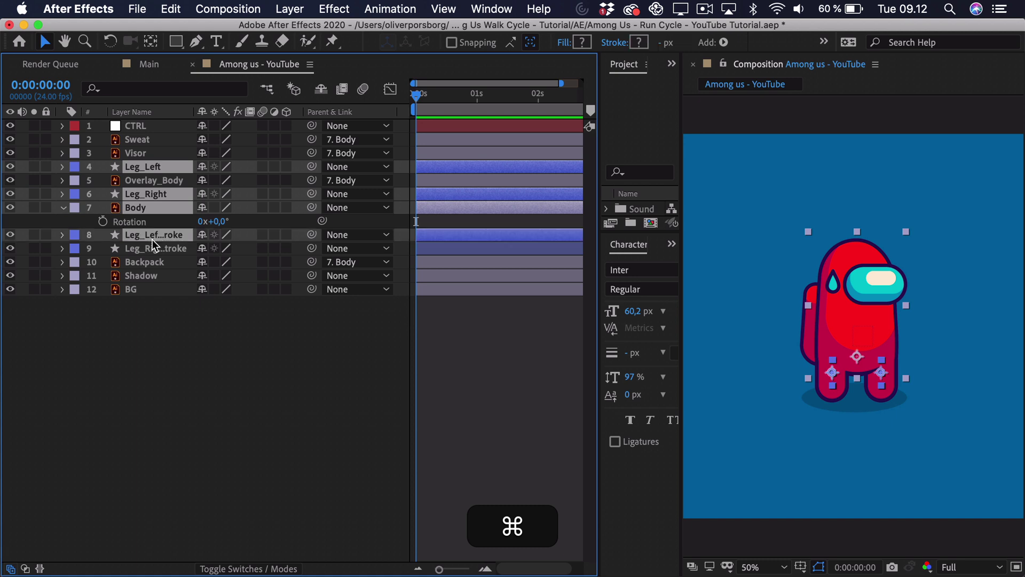
left_click(154, 249, "super")
left_click_drag(312, 241, 139, 126)
left_click(572, 124)
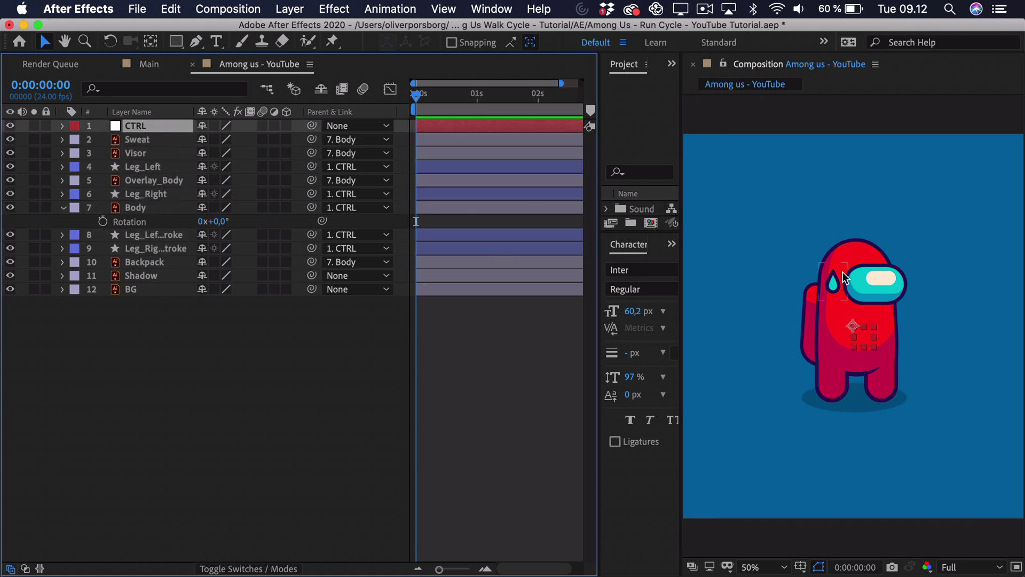
Try moving the CTRL null and rotating the Body layer to -8° to test the rig, and undo the changes
left_click_drag(863, 347, 856, 328)
key("super+z")
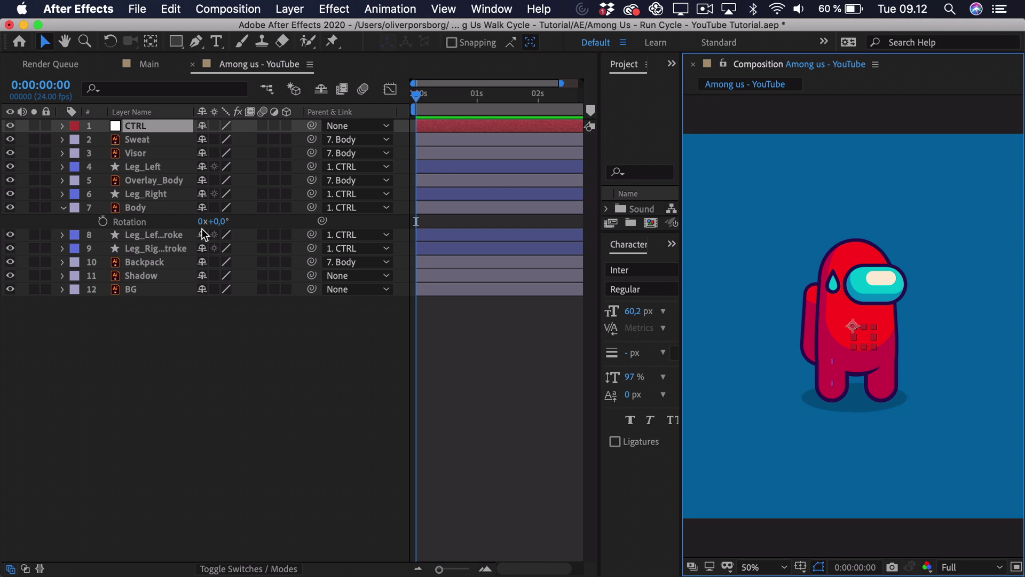
left_click_drag(213, 221, 216, 224)
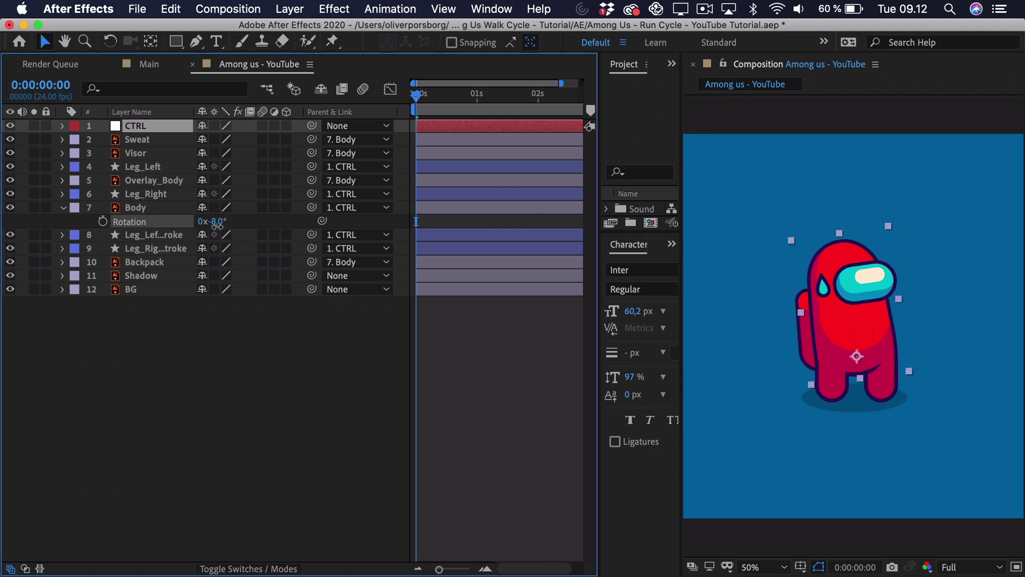
left_click(152, 126)
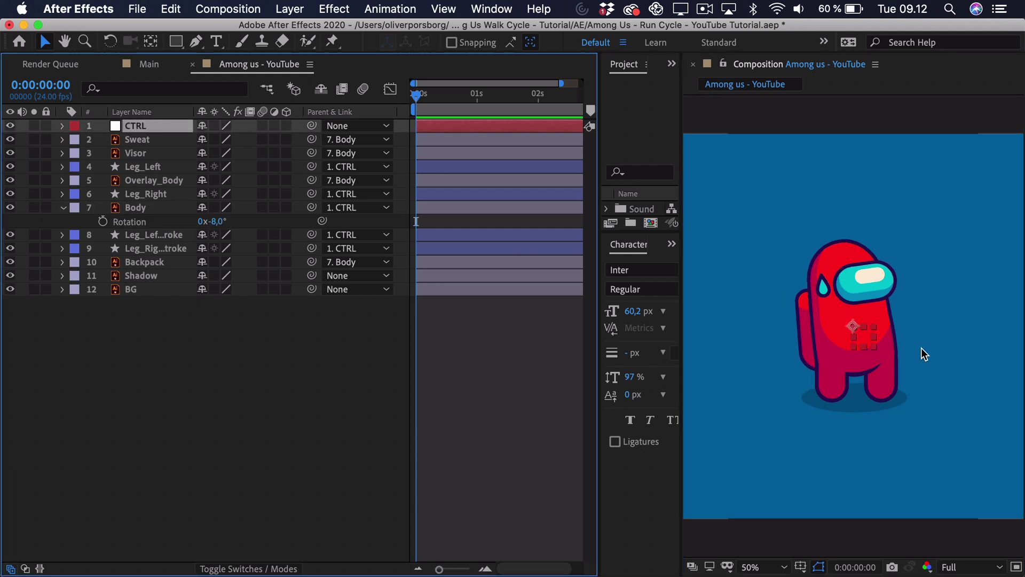
mouse_move(865, 335)
left_mouse_down()
mouse_move(865, 307)
mouse_move(865, 340)
left_mouse_up()
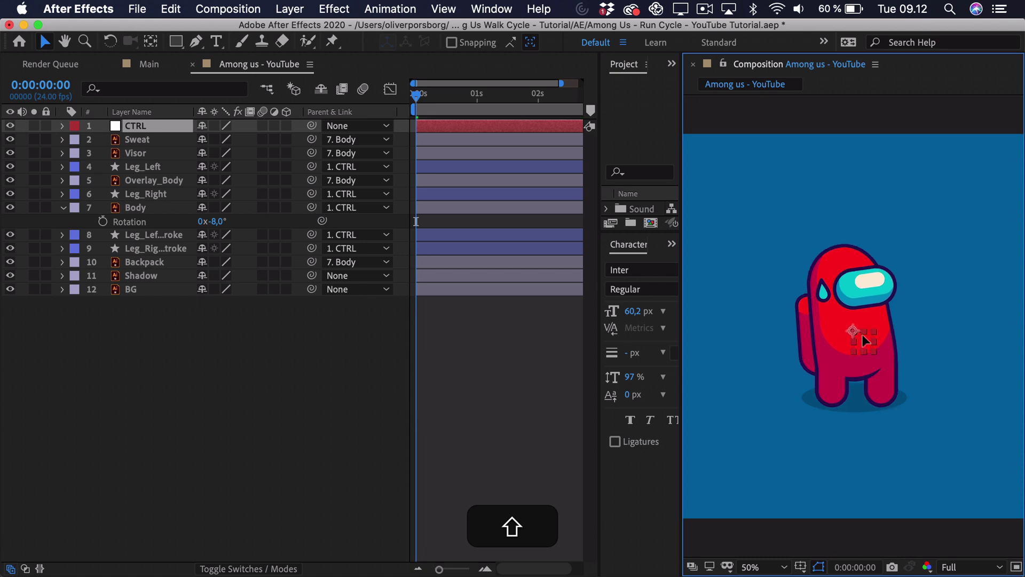
left_click_drag(865, 340, 865, 335)
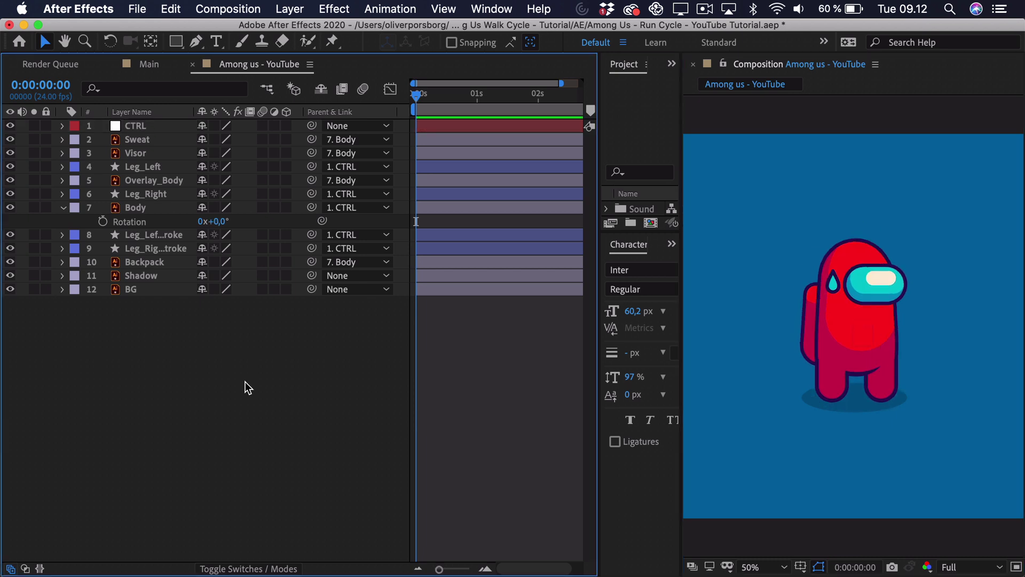
Expand Leg_Left down to Path 1, try swinging the path's lower point out behind the body, and undo it
left_click(159, 235)
left_click(161, 248)
left_click(147, 167)
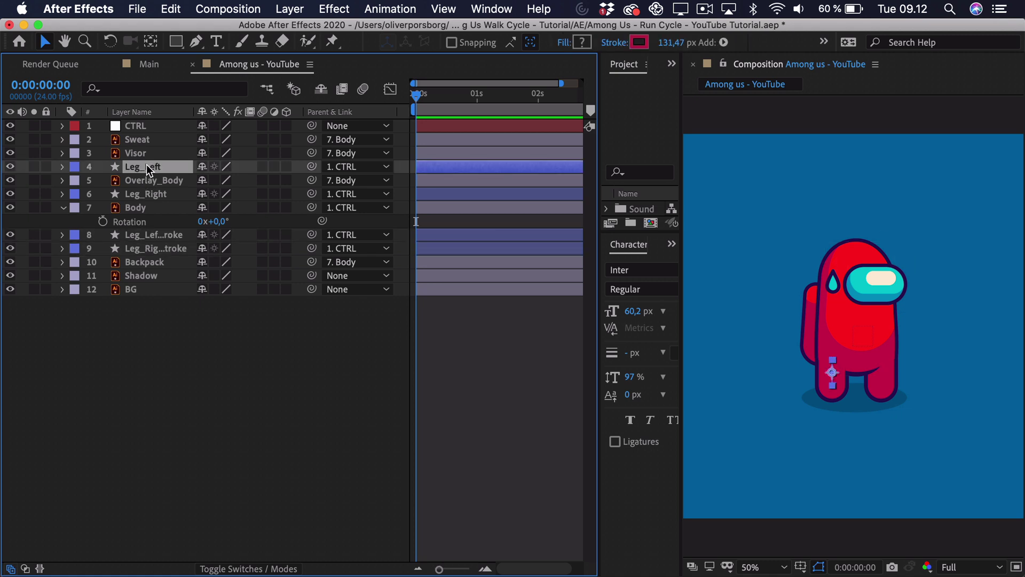
left_click(79, 181)
left_click(89, 194)
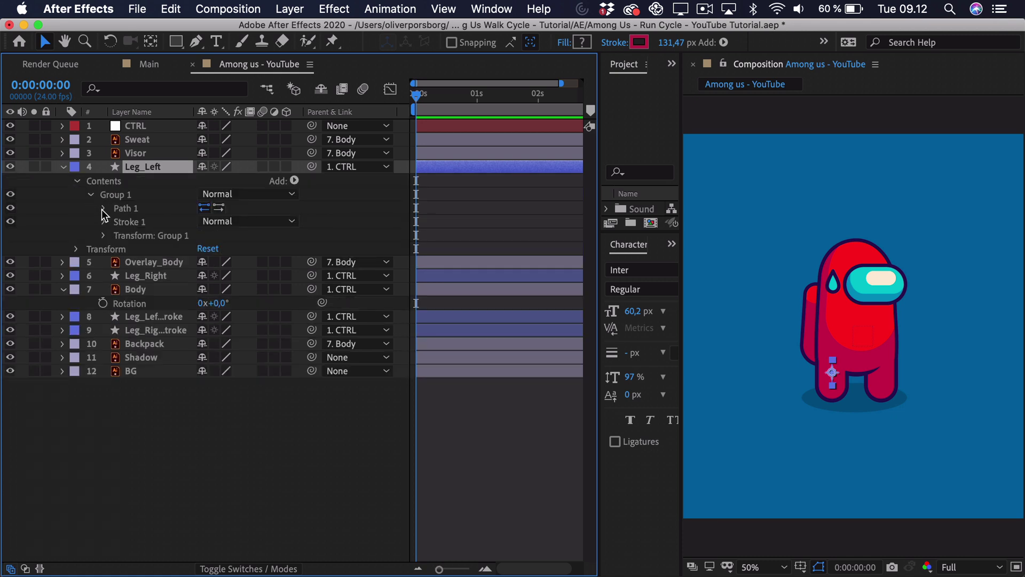
left_click(104, 208)
left_click(126, 207)
left_click_drag(833, 385, 807, 379)
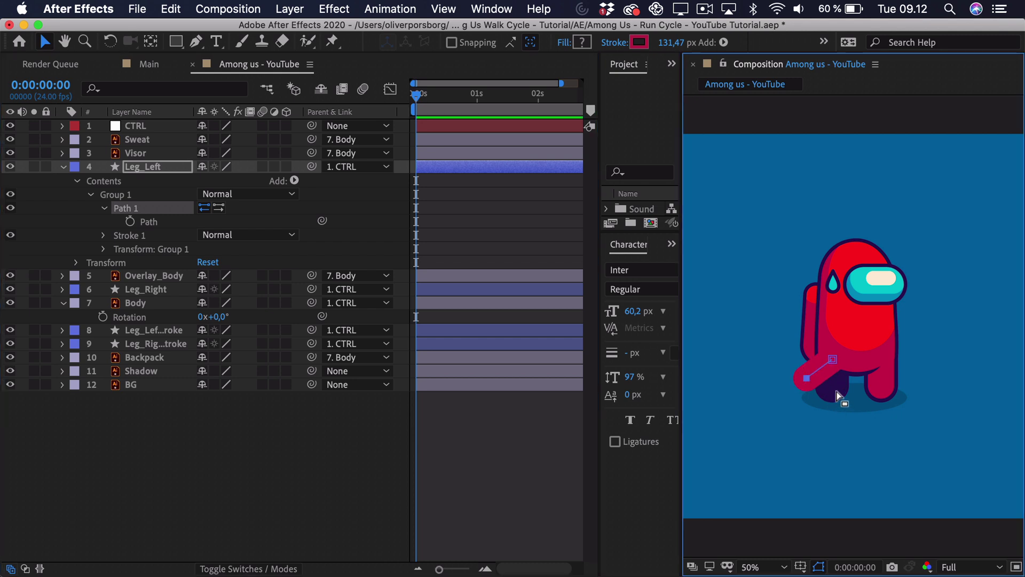
key("super+z")
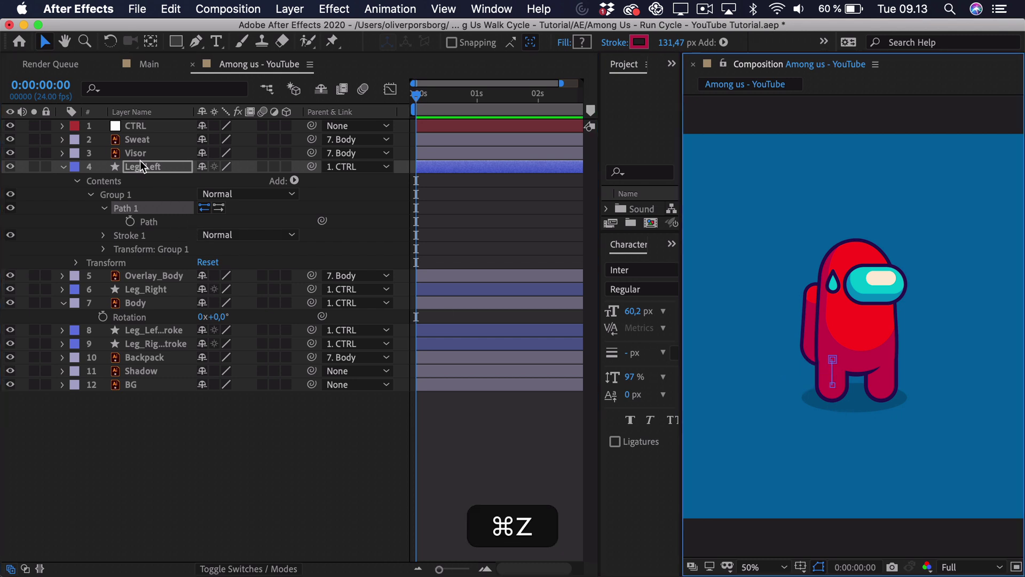
Select all four leg and leg stroke layers and filter the timeline for "path"
left_click(142, 167)
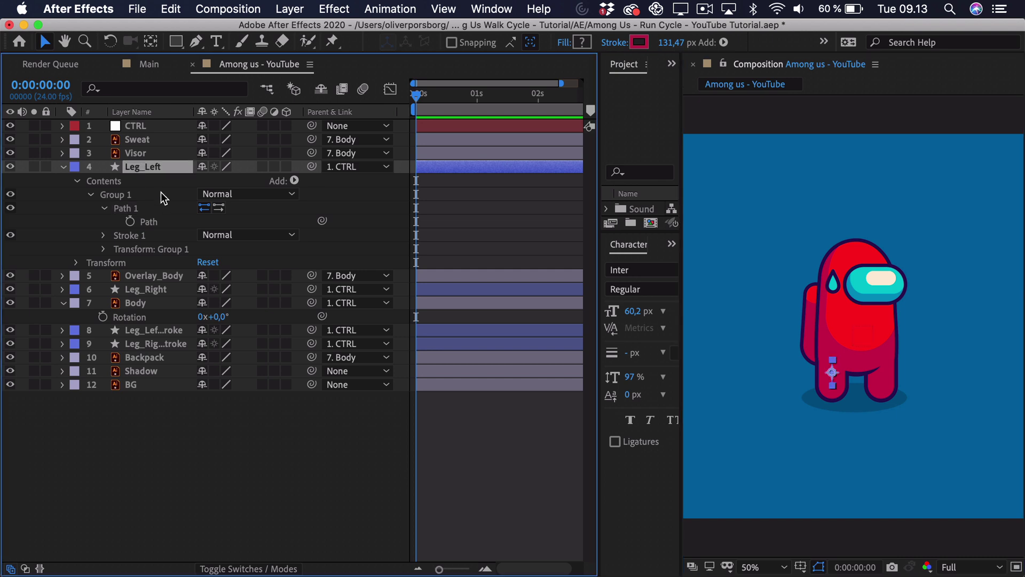
left_click(143, 289, "super")
left_click(153, 330, "super")
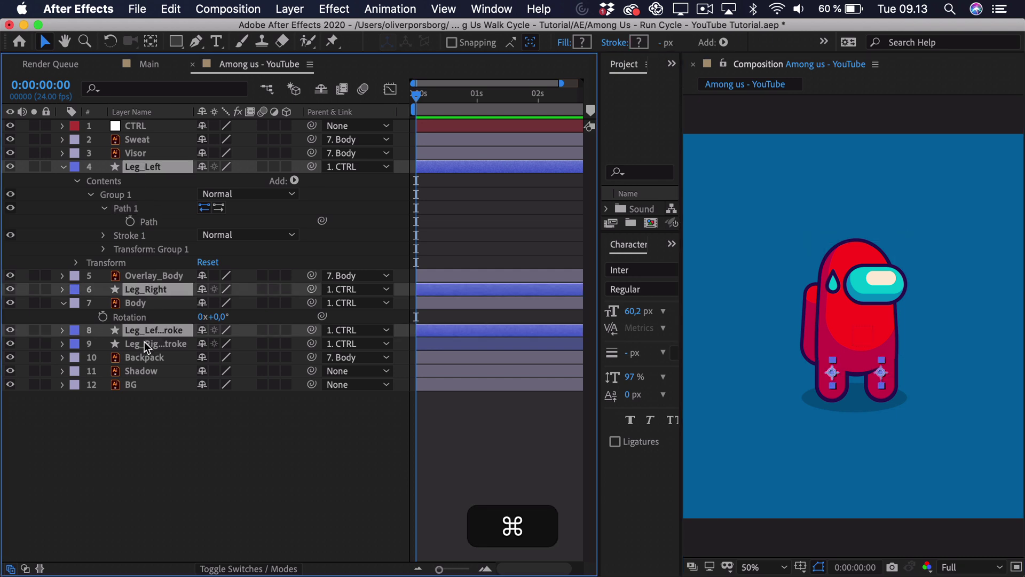
left_click(146, 346, "super")
left_click(128, 86)
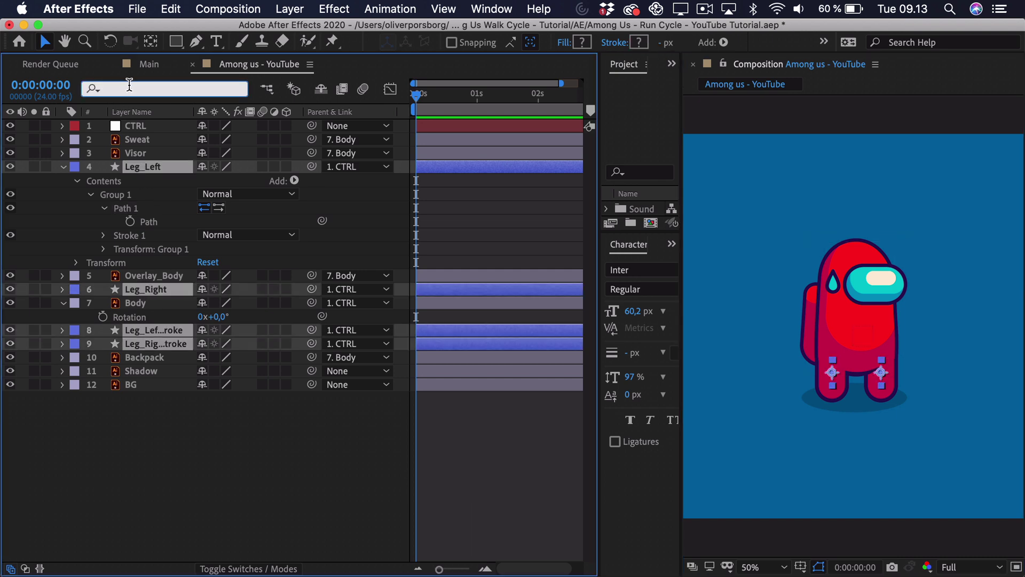
type("path")
Link the Path of the Leg_Left stroke layer to Leg_Left's Path with an expression
left_click(165, 345)
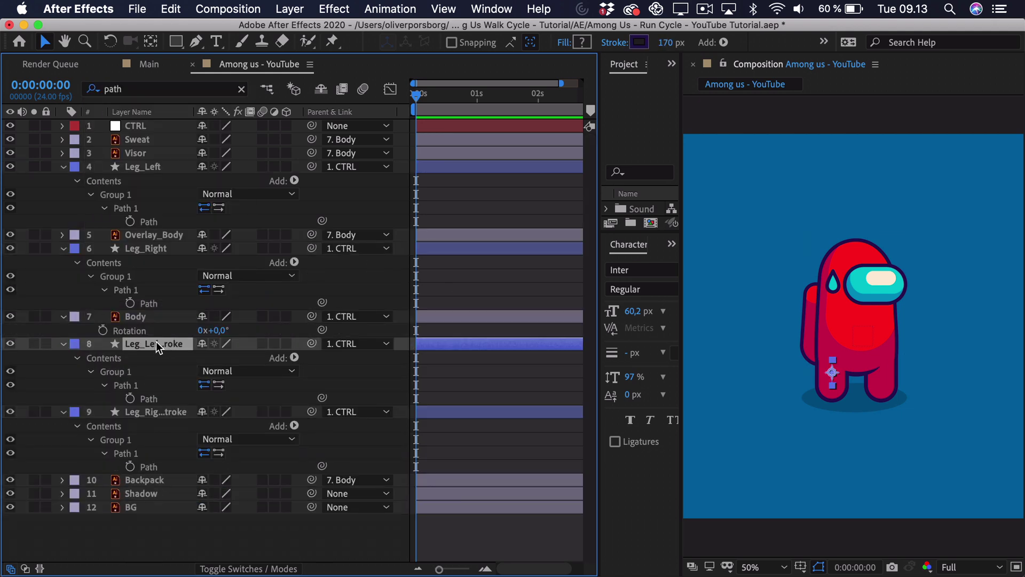
left_click(132, 400, "alt")
left_click_drag(243, 411, 154, 223)
left_click(459, 210)
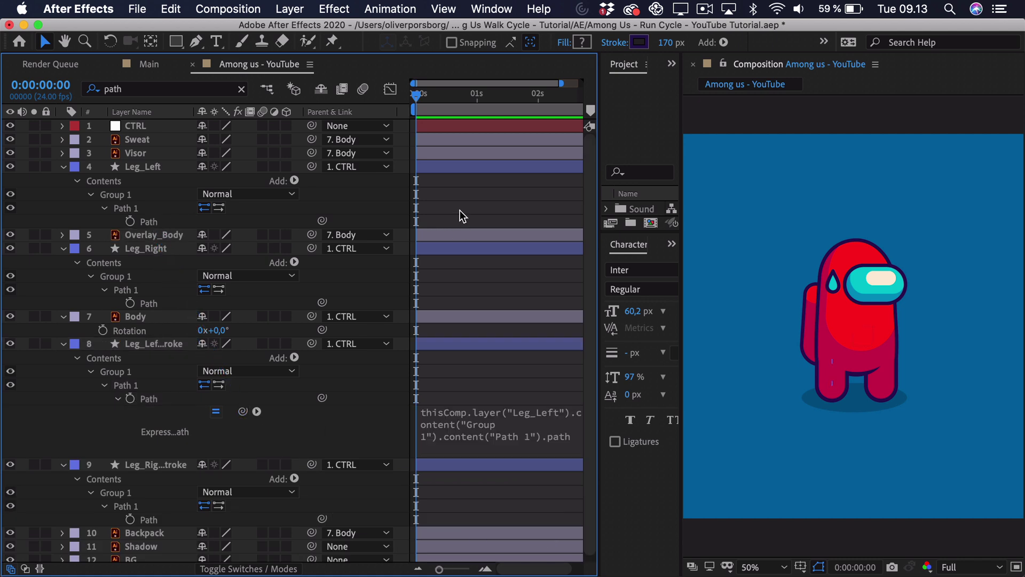
Link the Path of the Leg_Right stroke layer to Leg_Right's Path with an expression
left_click(131, 519, "alt")
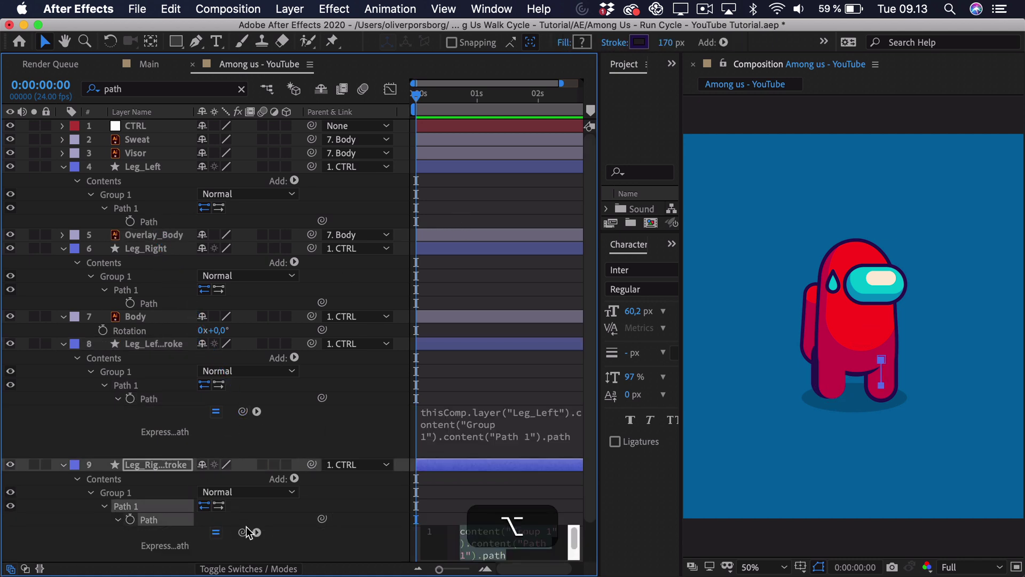
left_click_drag(243, 531, 151, 303)
left_click(478, 291)
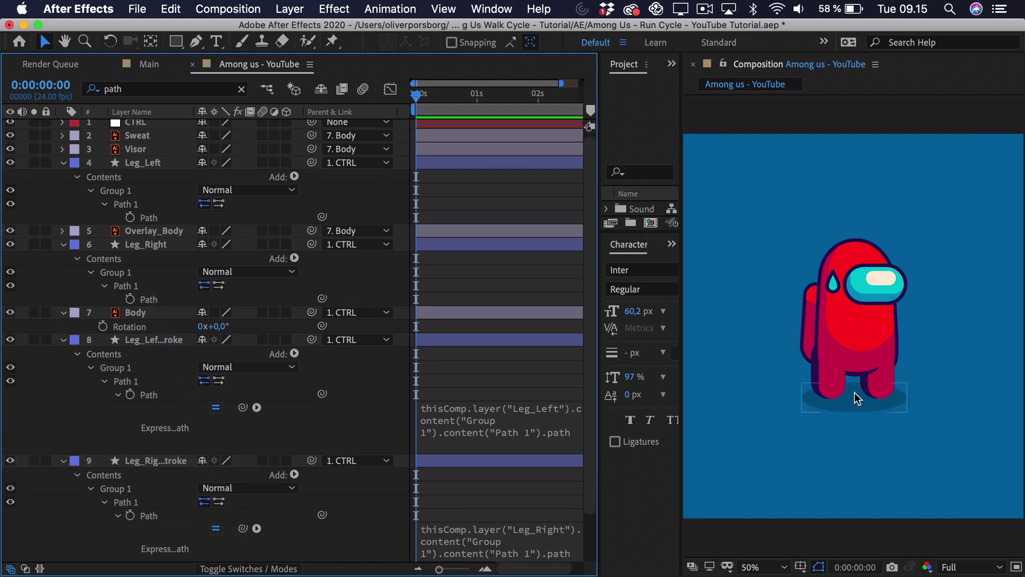
Nudge both leg stroke layers together to the right and down until they outline the legs evenly
key("period")
key("period")
key("comma")
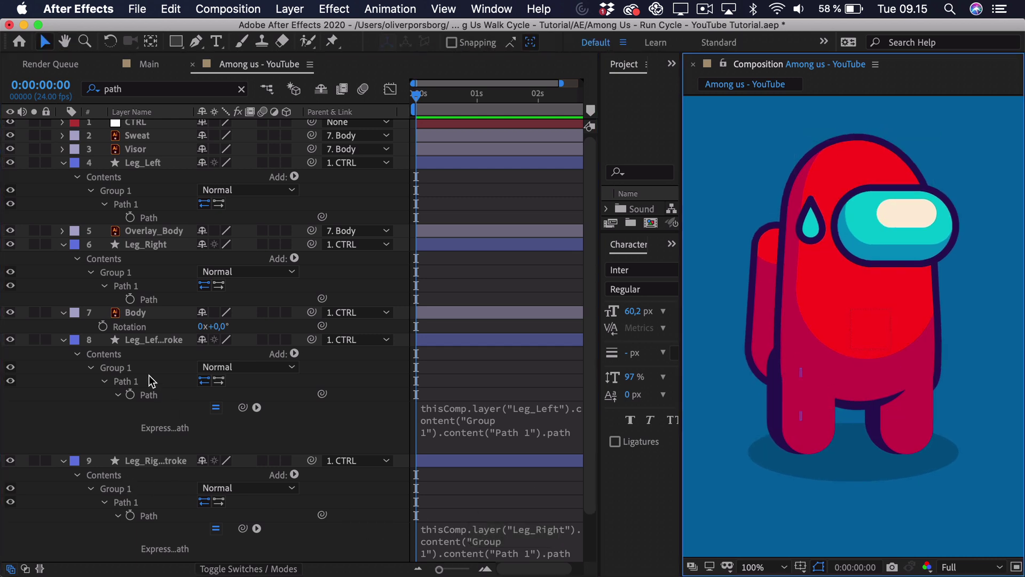
left_click(135, 343)
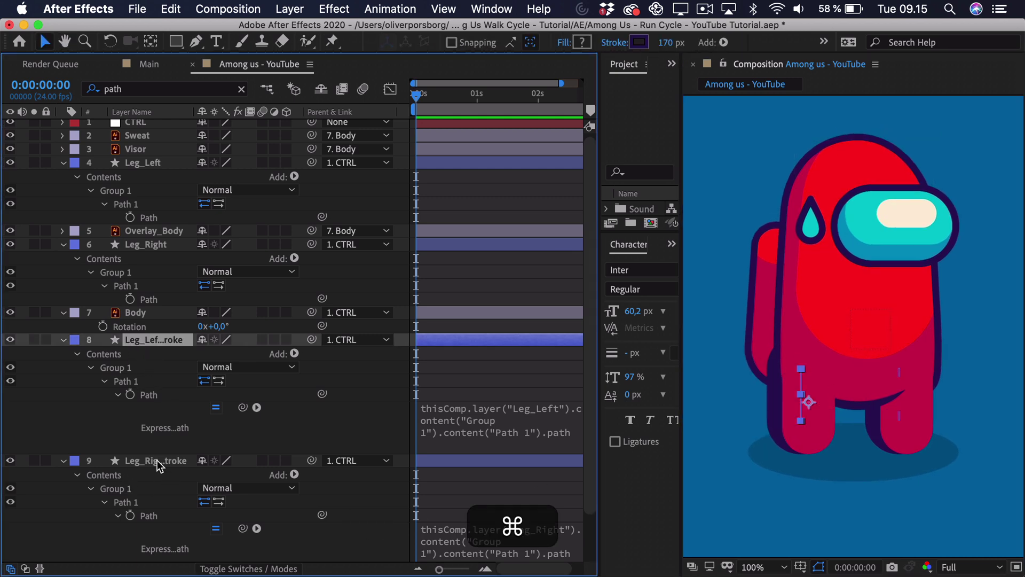
left_click(156, 461, "super")
key("Right")
key("Right")
key("Right")
key("Right")
key("Right")
key("Right")
key("Right")
key("Right")
key("Right")
key("Right")
key("Right")
key("Right")
key("Right")
key("Right")
key("Right")
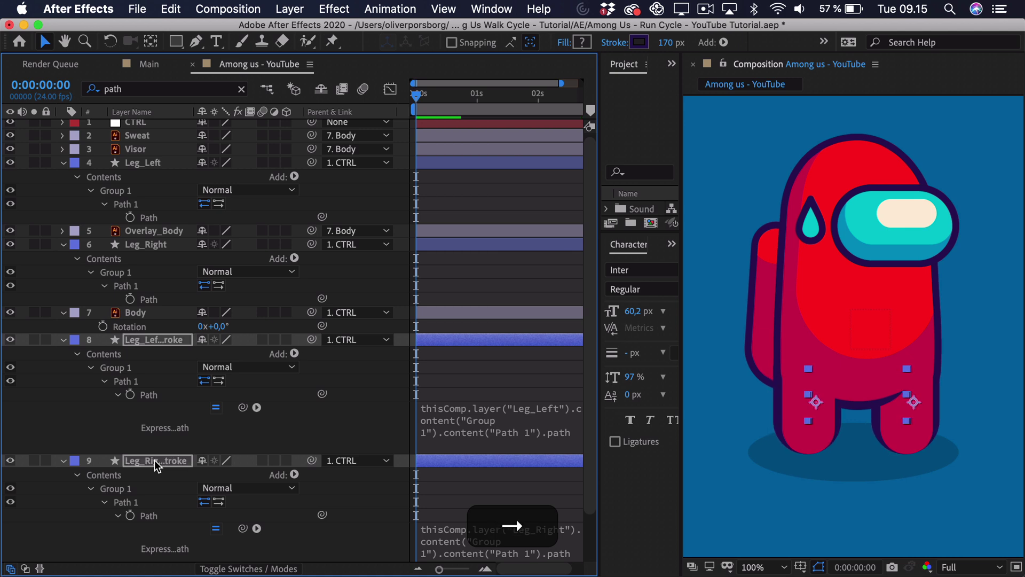
key("Left")
key("Down")
key("Down")
key("Down")
key("Down")
key("Down")
key("Down")
key("Down")
key("Down")
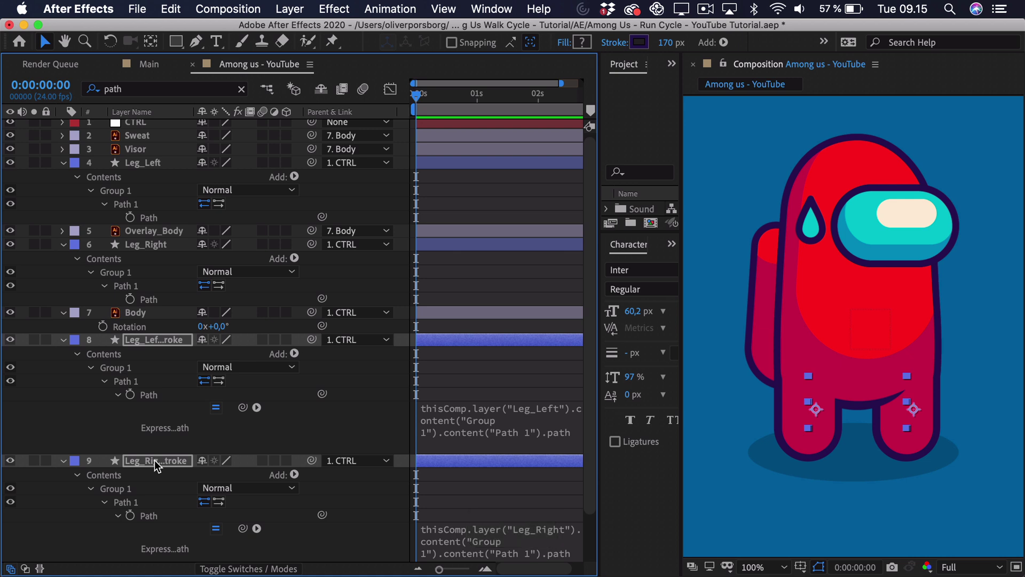
left_click(469, 268)
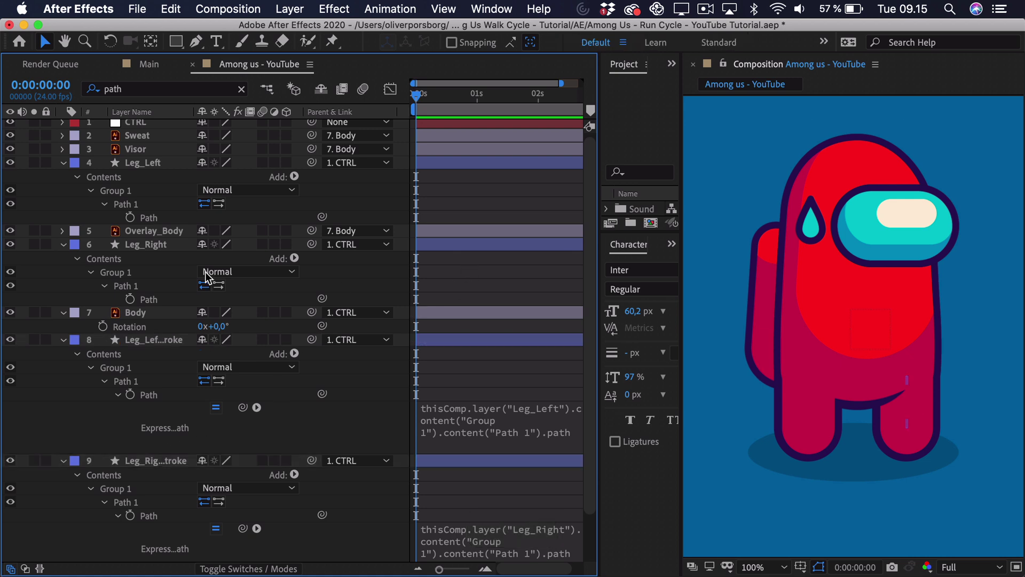
Try moving the lower point of Leg_Left's path toward the other leg to test the linked stroke, and undo it
left_click(126, 204)
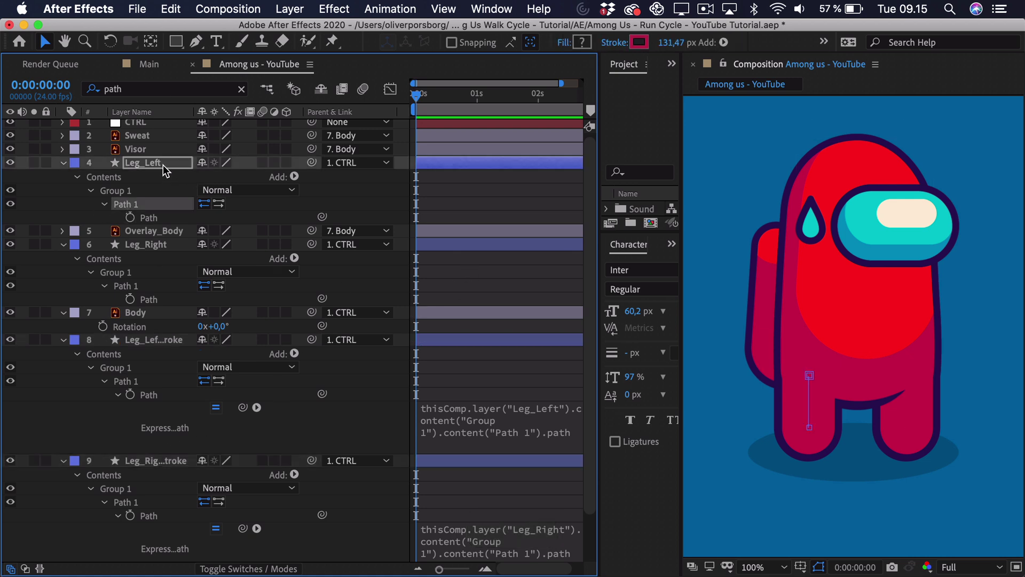
left_click_drag(810, 427, 873, 440)
key("super+z")
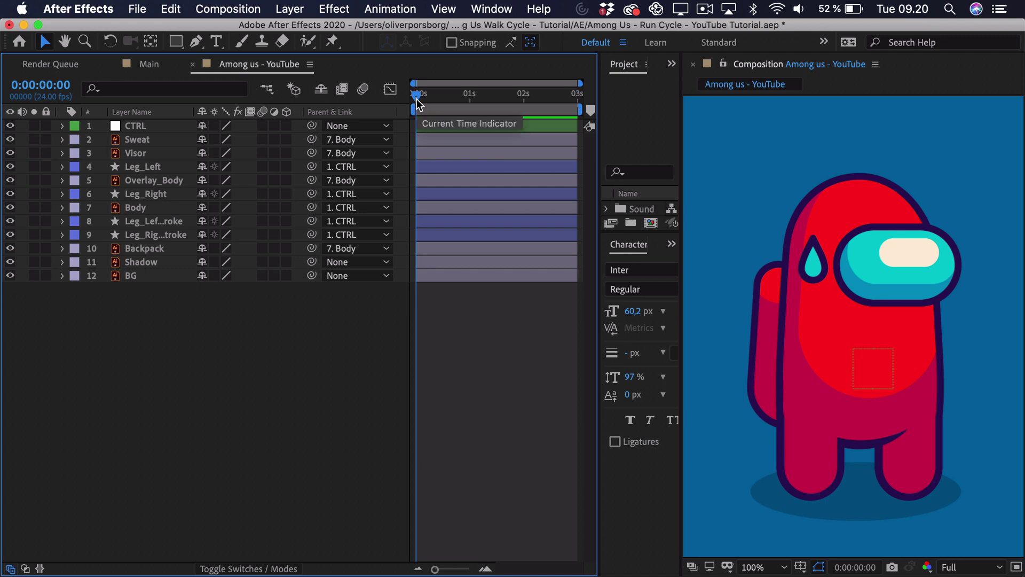
Set the work area to start at 0:00:00:10 and end at 0:00:01:02
key("shift+super+Right")
key("b")
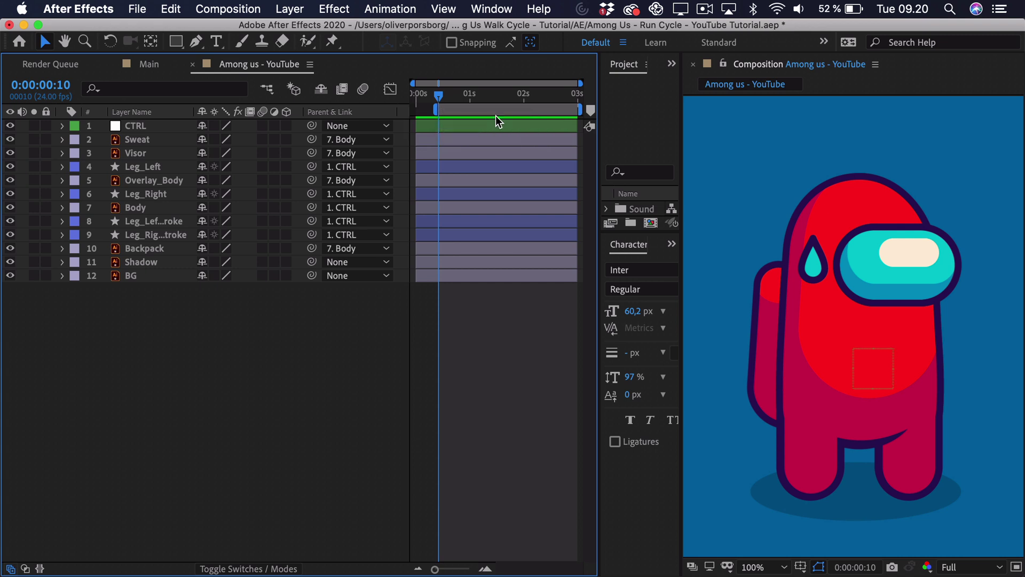
key("shift+super+Right")
key("super+Right")
key("super+Right")
key("super+Right")
key("super+Right")
key("super+Right")
key("super+Right")
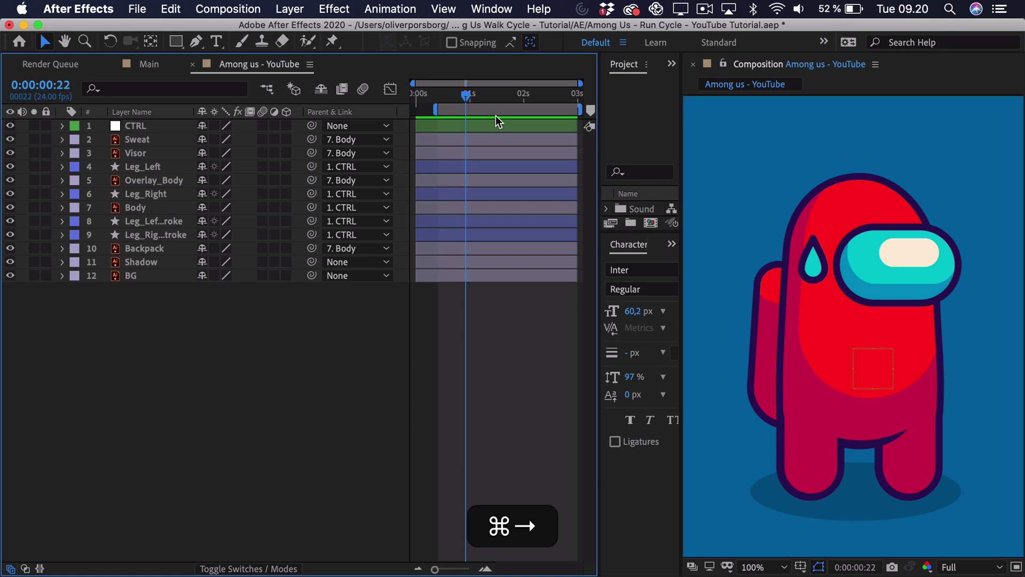
key("n")
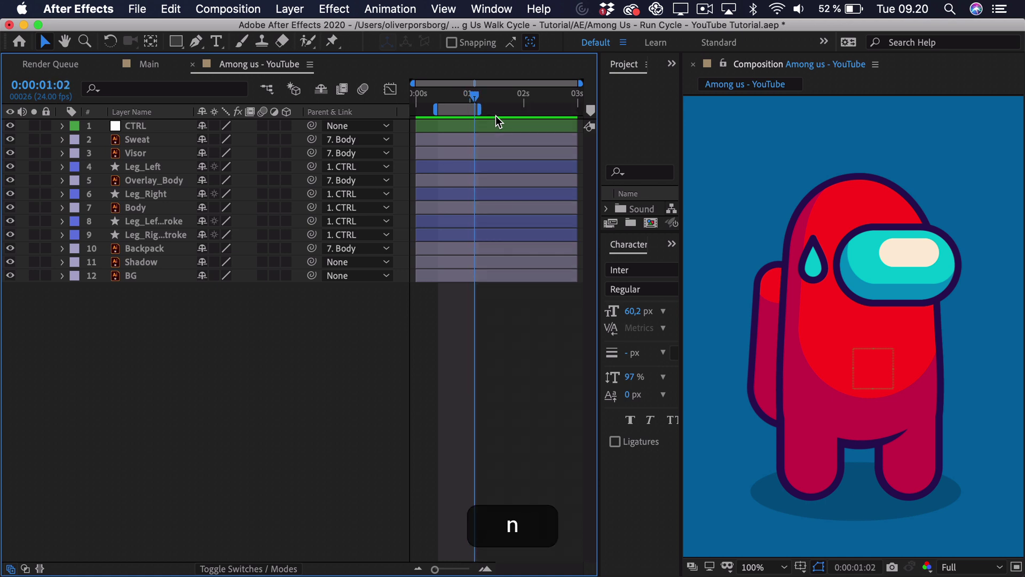
left_click_drag(435, 569, 440, 569)
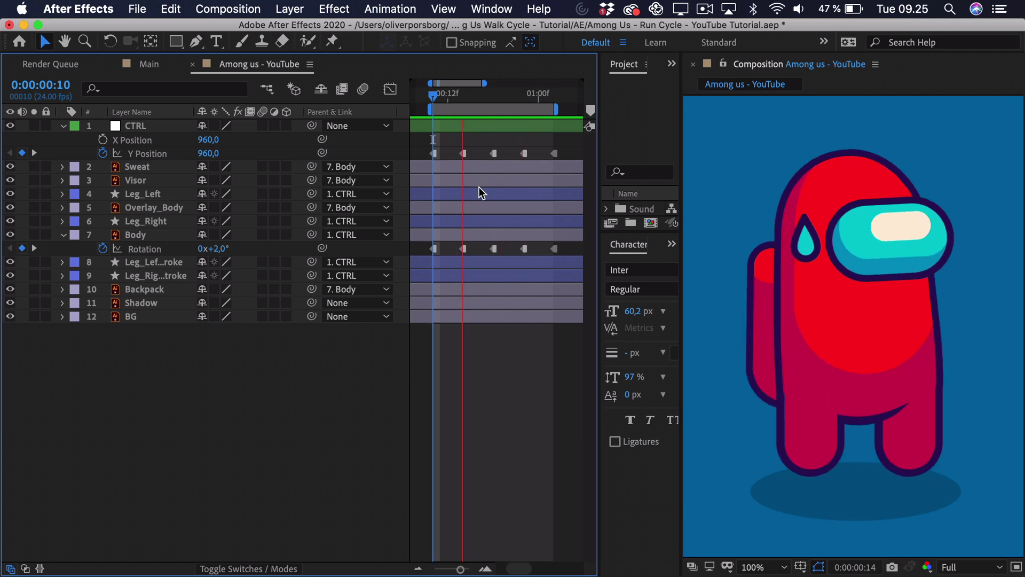
Stop the preview, select all CTRL Y Position and Body Rotation keyframes, and scrub through the cycle, returning to 0:00:00:10
key("space")
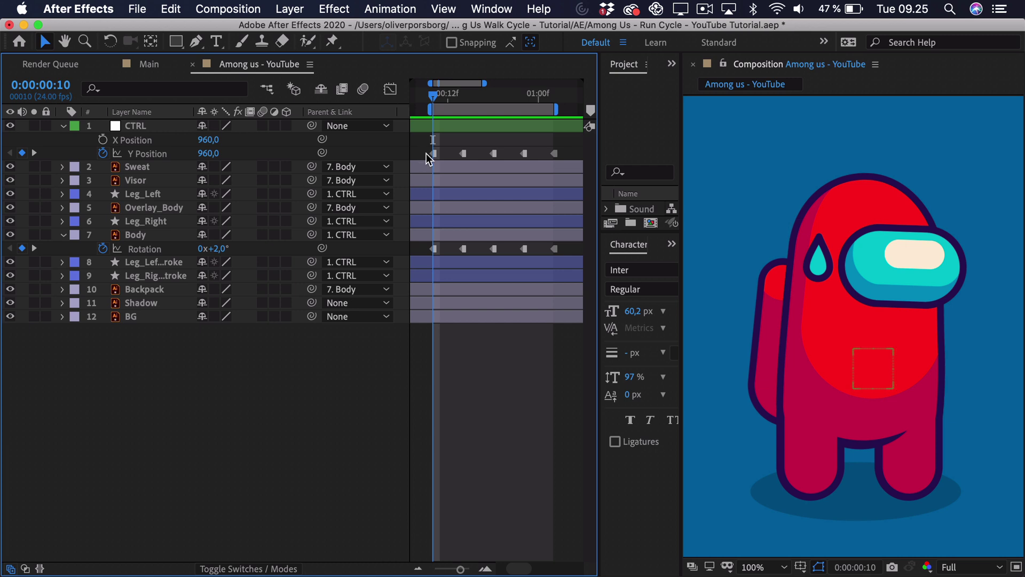
left_click_drag(424, 144, 562, 262)
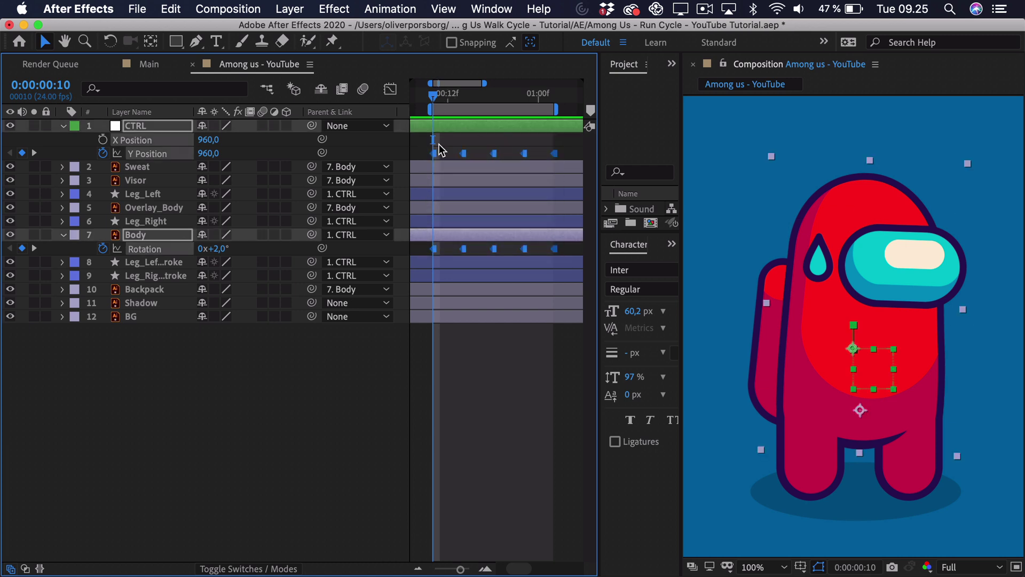
right_click(435, 154)
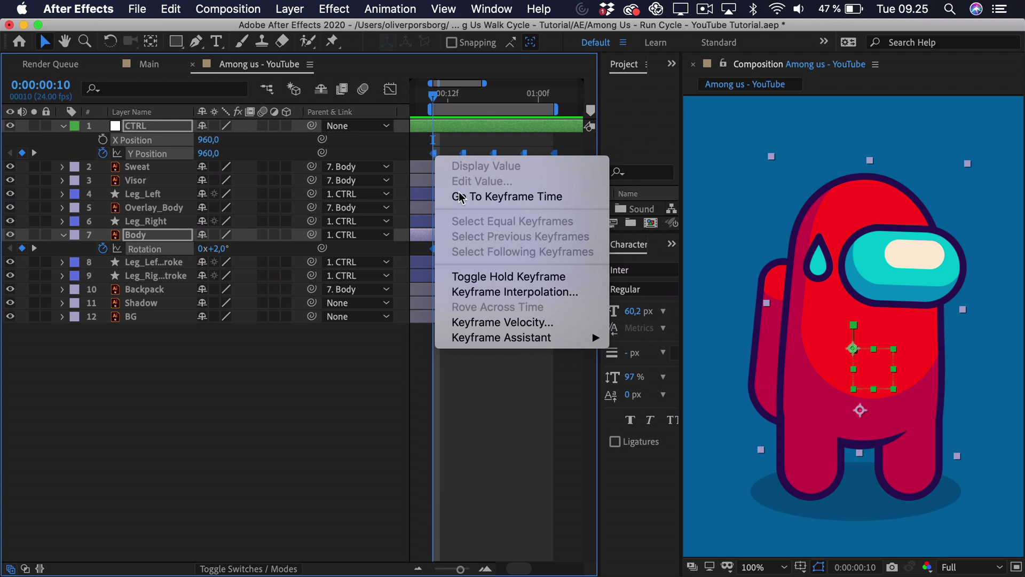
left_click(433, 96)
left_click_drag(434, 96, 471, 106)
left_click(437, 103)
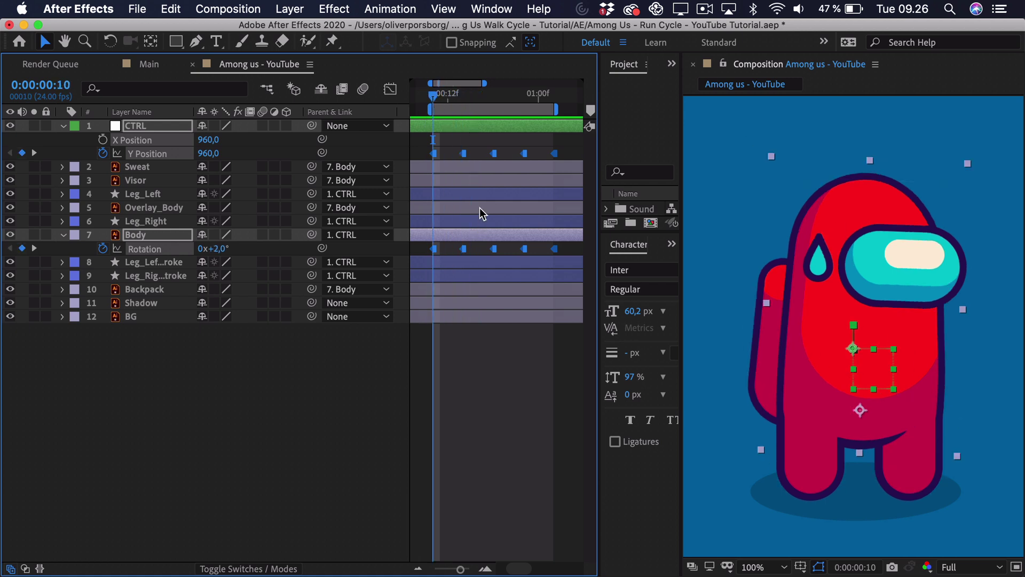
Inspect the CTRL and Body keyframe timing by scrubbing through the cycle from 0:00:00:10 to 0:00:01:02
left_click(455, 140)
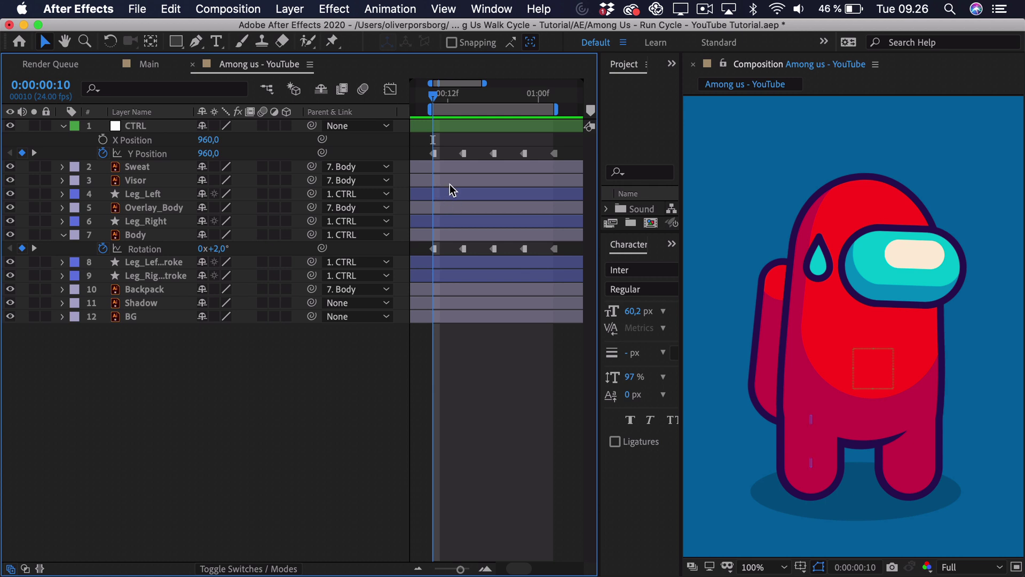
left_click(448, 129)
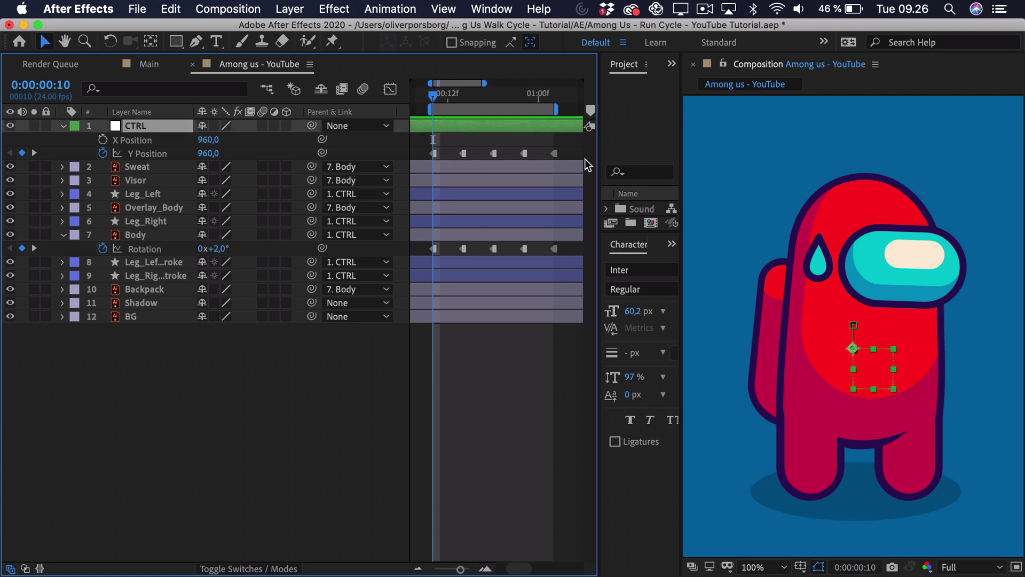
left_click(449, 236)
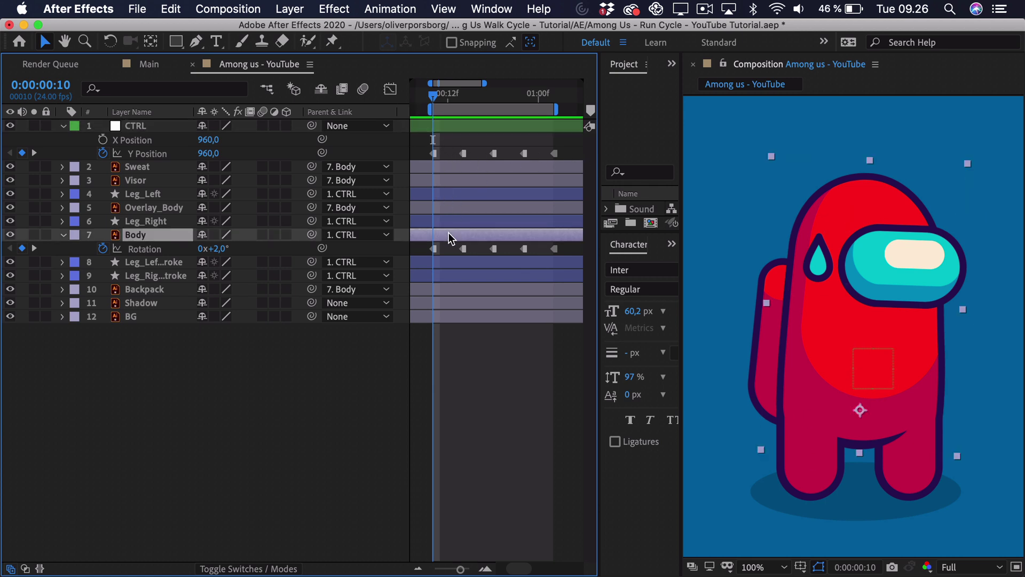
left_click_drag(441, 101, 465, 105)
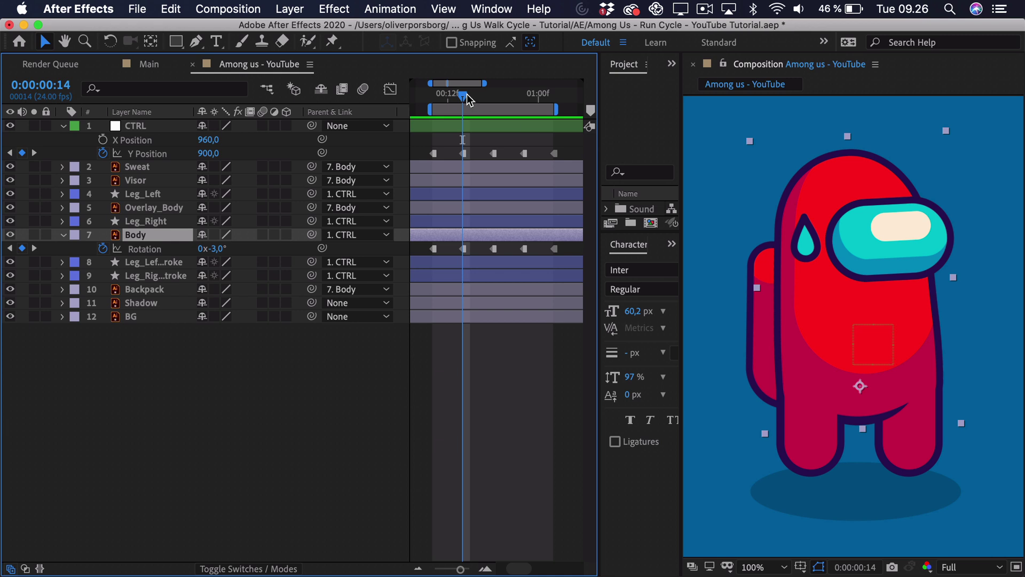
left_click_drag(468, 99, 557, 114)
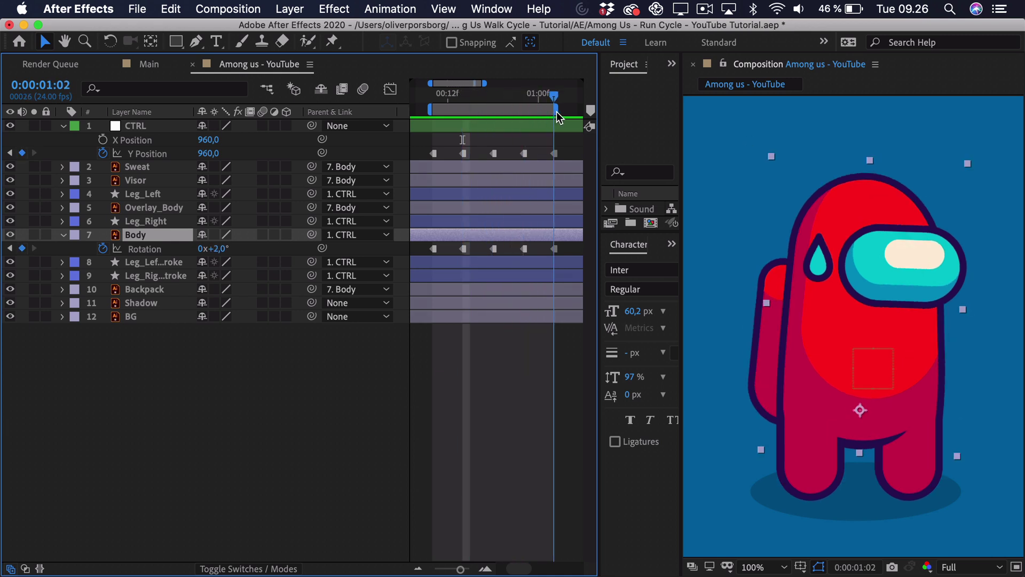
left_click_drag(431, 101, 551, 111)
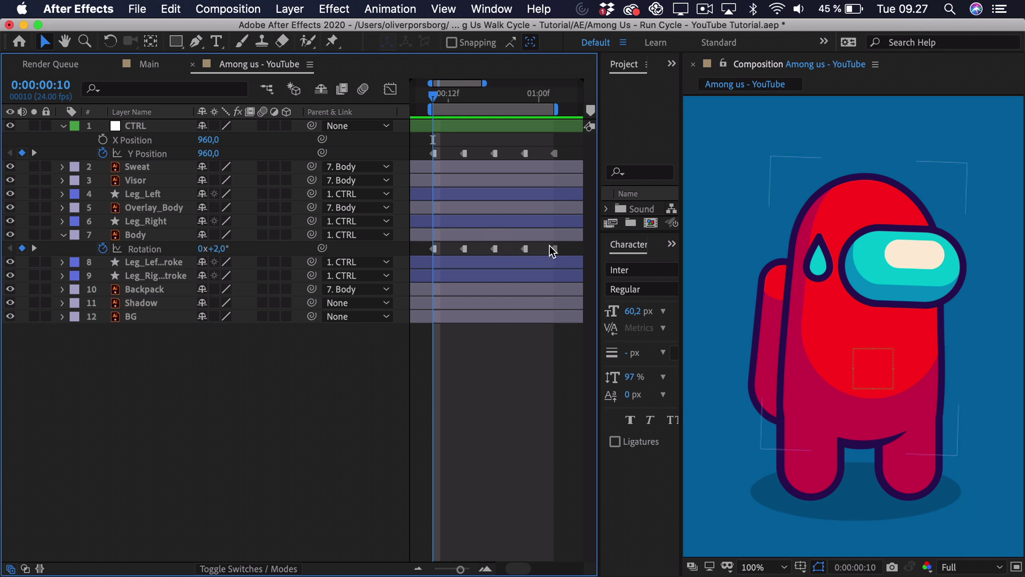
Shift all Body Rotation keyframes one frame later so they start at 0:00:00:11, and preview the offset
mouse_move(561, 251)
left_mouse_down()
mouse_move(433, 258)
mouse_move(450, 255)
left_mouse_up()
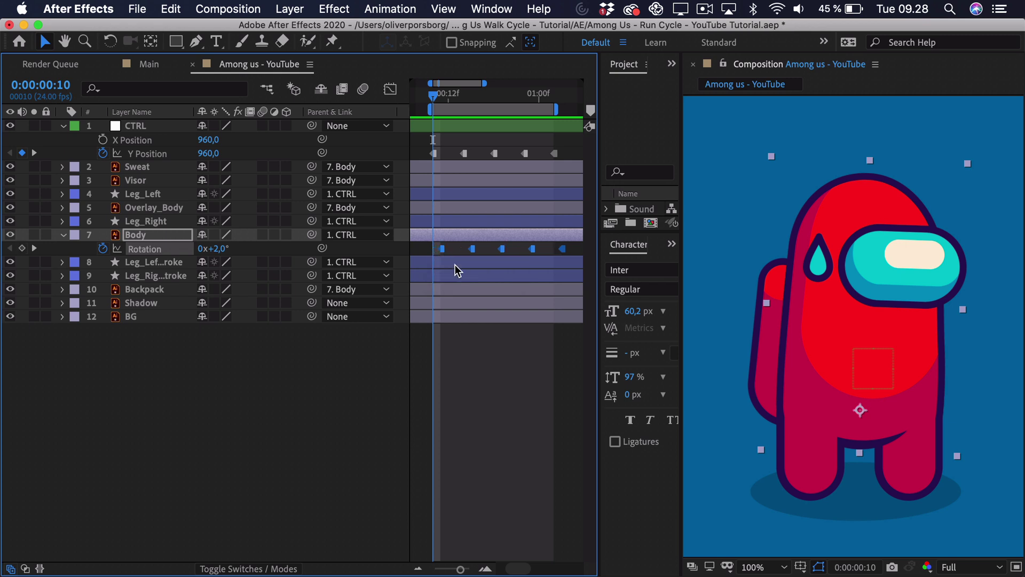
left_click(462, 363)
key("space")
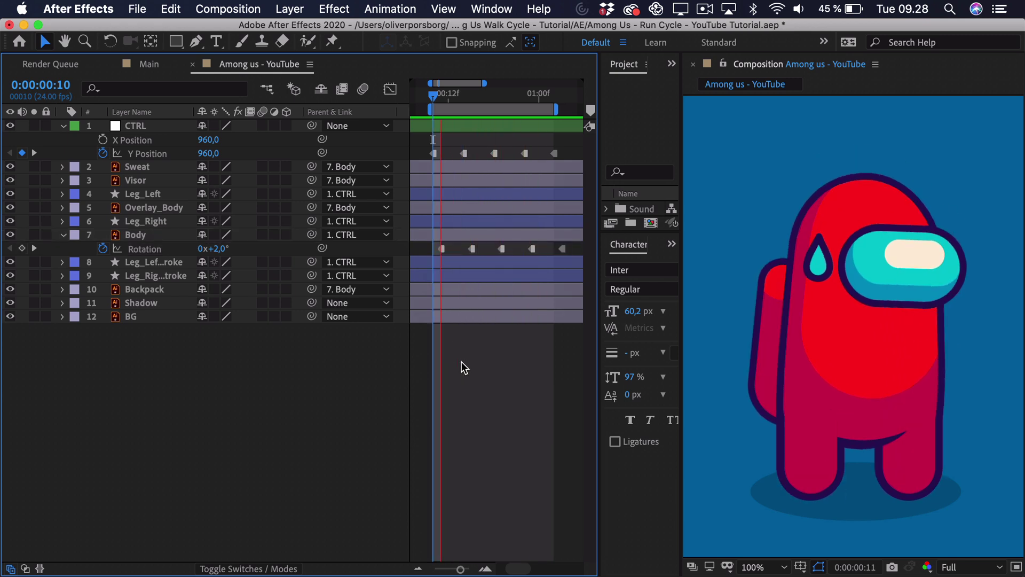
key("space")
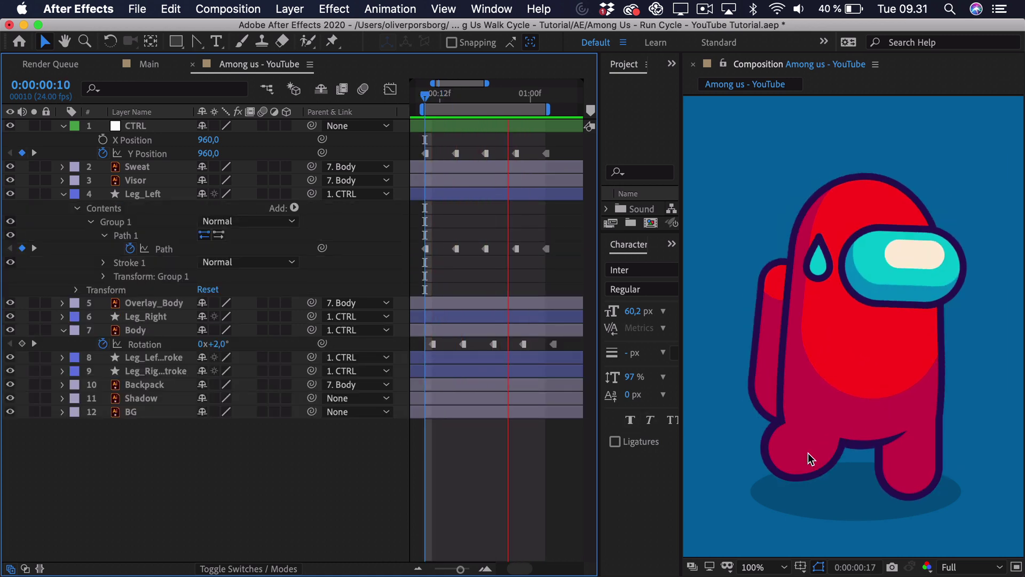
Stop the preview and return to 0:00:00:10 with Leg_Left selected to examine its path pose
key("space")
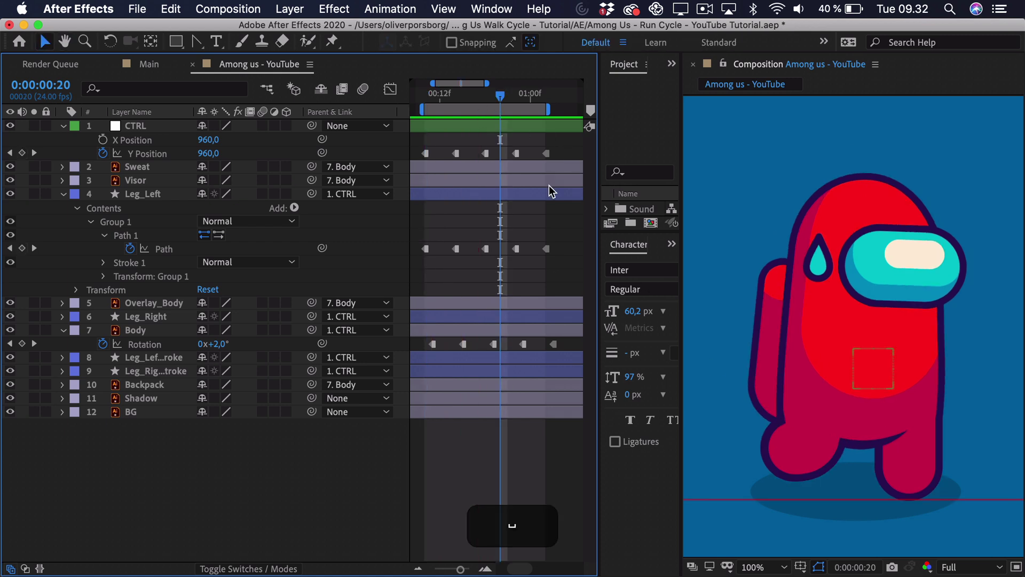
left_click(803, 446)
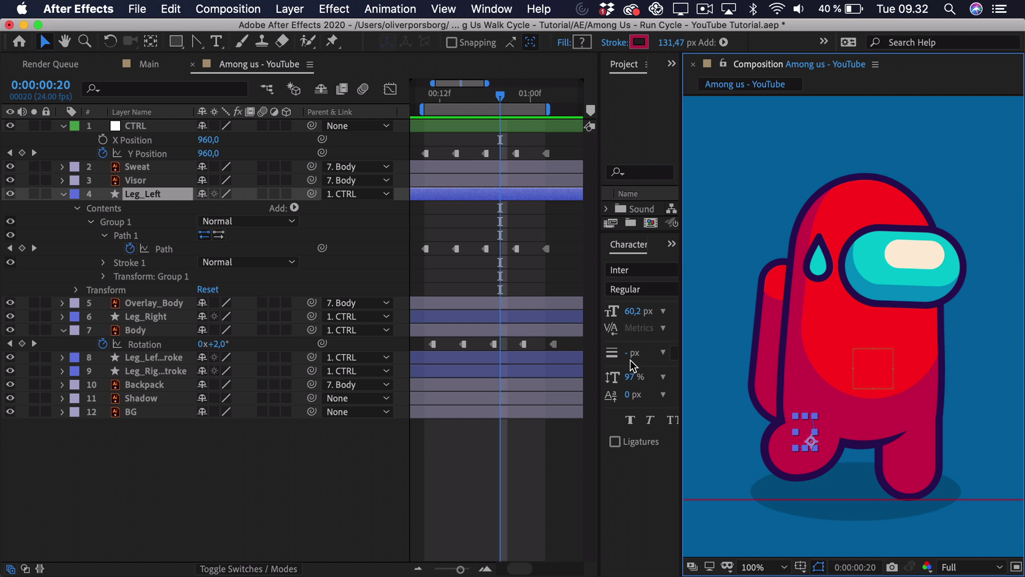
left_click(425, 97)
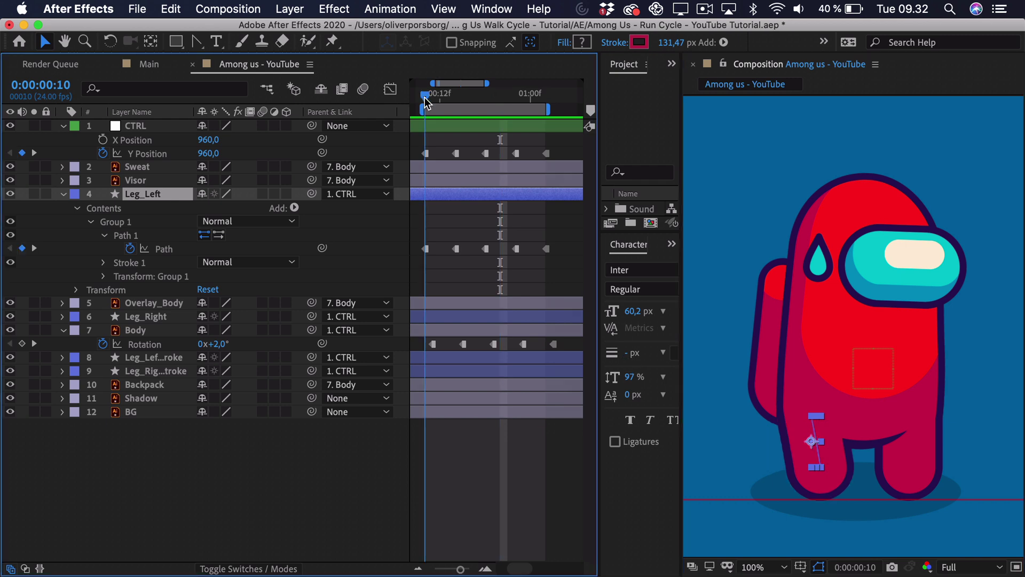
left_click(485, 488)
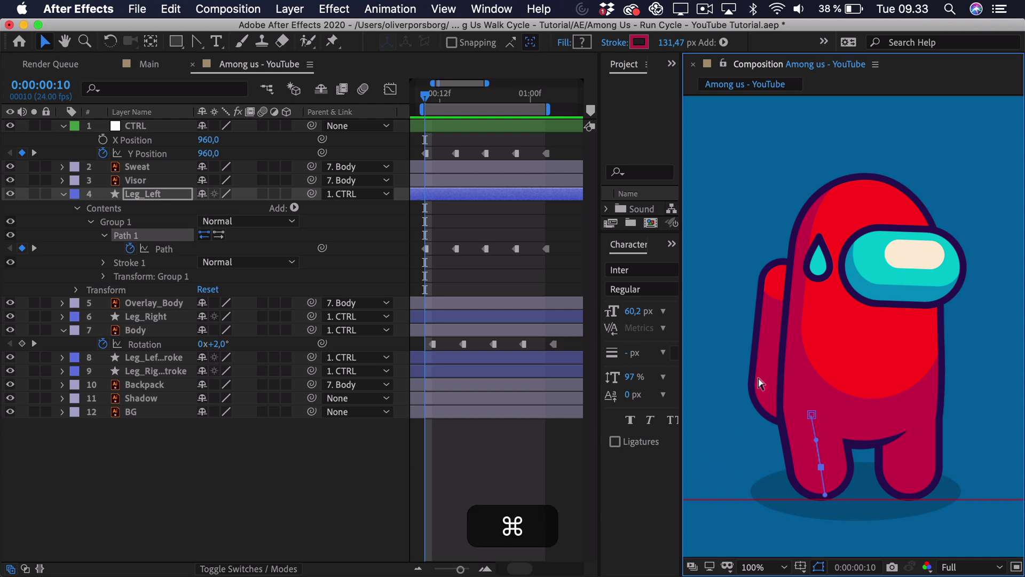
Show the rulers, try adding a horizontal guide above the backpack, undo it, and hide the rulers
key("super+r")
left_click_drag(770, 103, 774, 175)
key("super+z")
key("super+r")
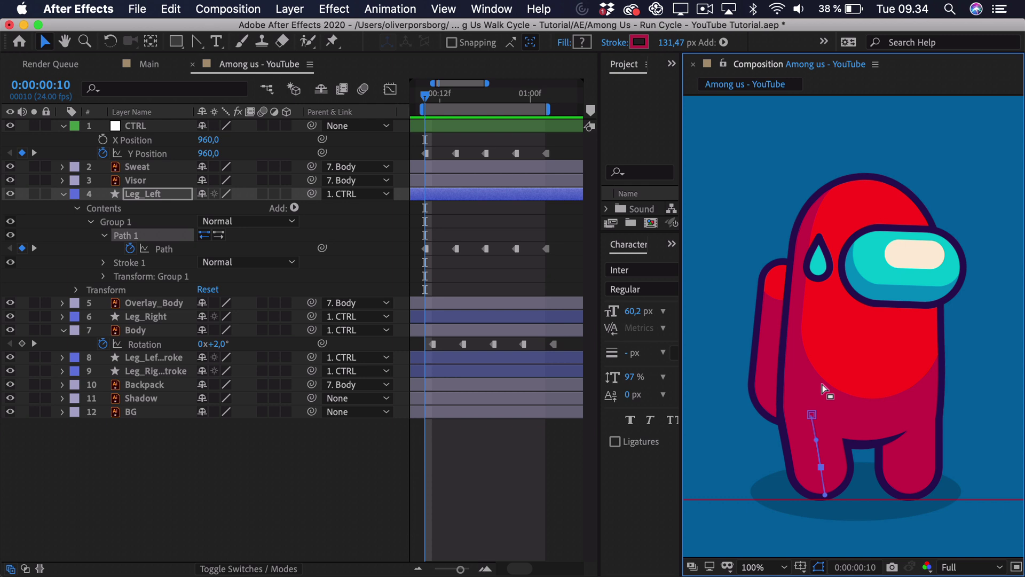
Try reshaping the curve at Leg_Left's lower path point with the Convert Vertex tool at 0:00:00:14, and undo it
left_click(450, 106, "shift")
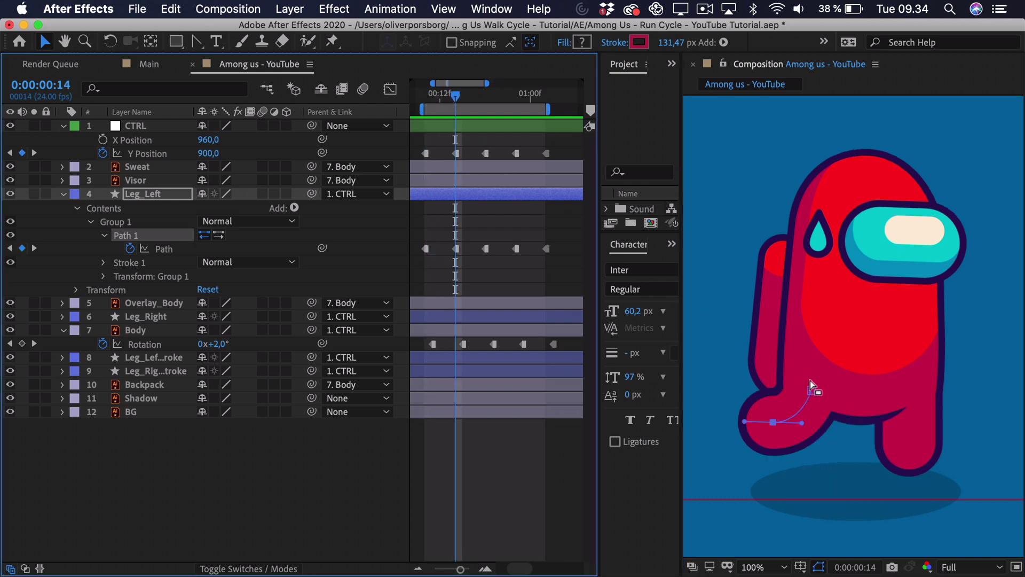
left_click(775, 423)
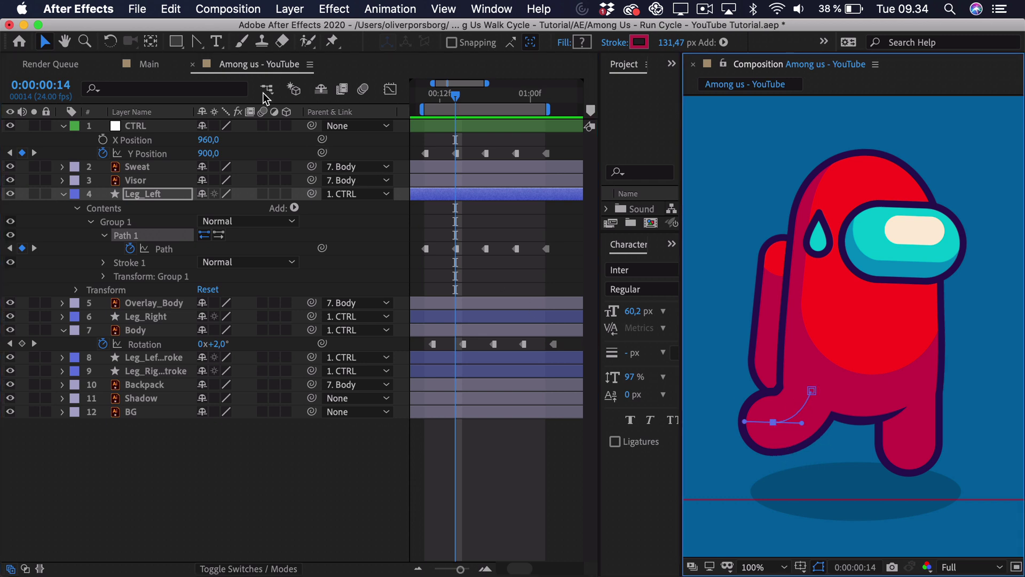
left_click_drag(197, 41, 249, 98)
left_click_drag(768, 425, 744, 398)
key("super+z")
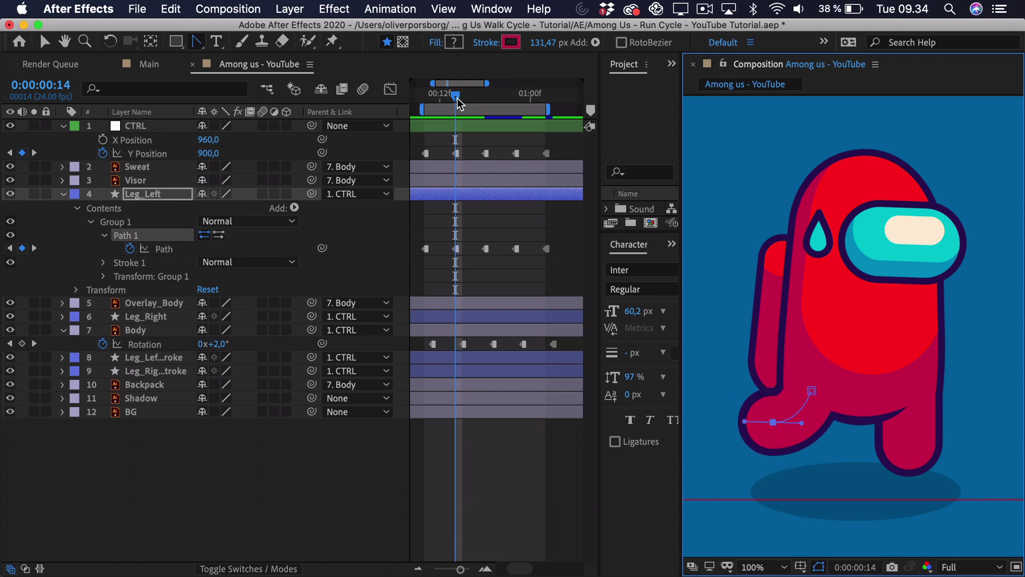
Examine Leg_Left's poses at 0:00:00:18 and 0:00:00:22 by scrubbing between them, and preview the cycle
left_click_drag(459, 101, 485, 101)
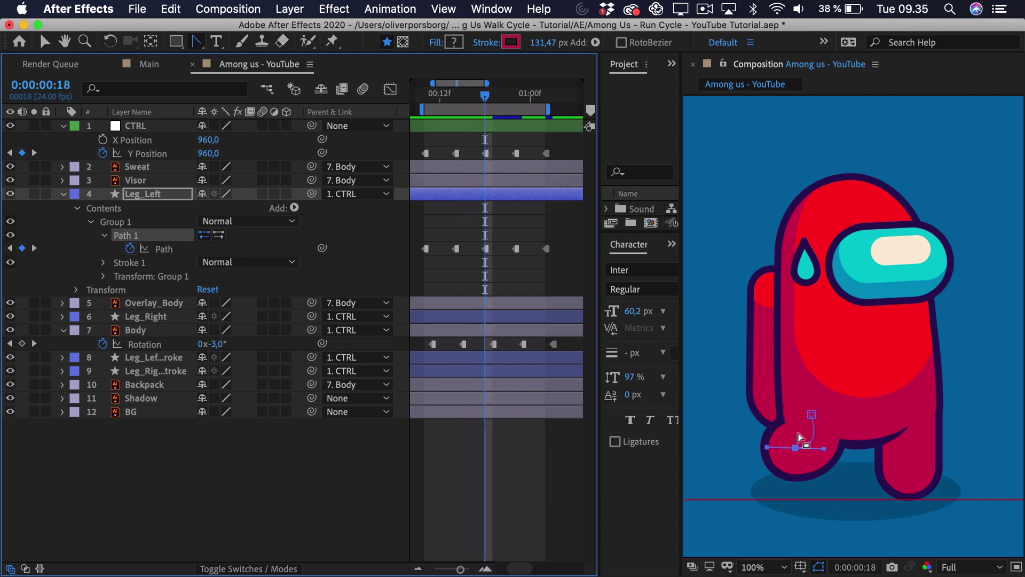
left_click_drag(485, 97, 515, 107)
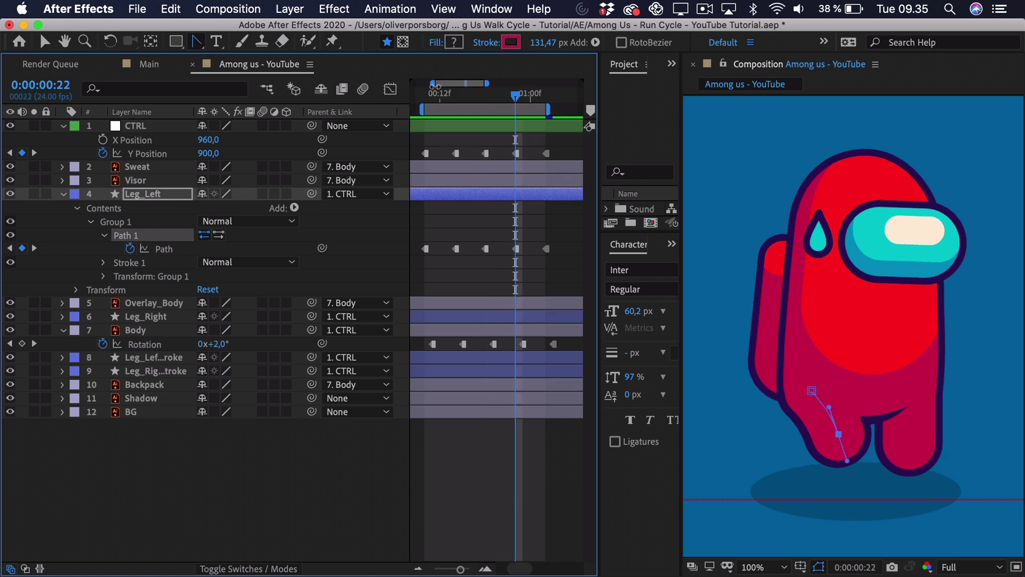
left_click(484, 97, "shift")
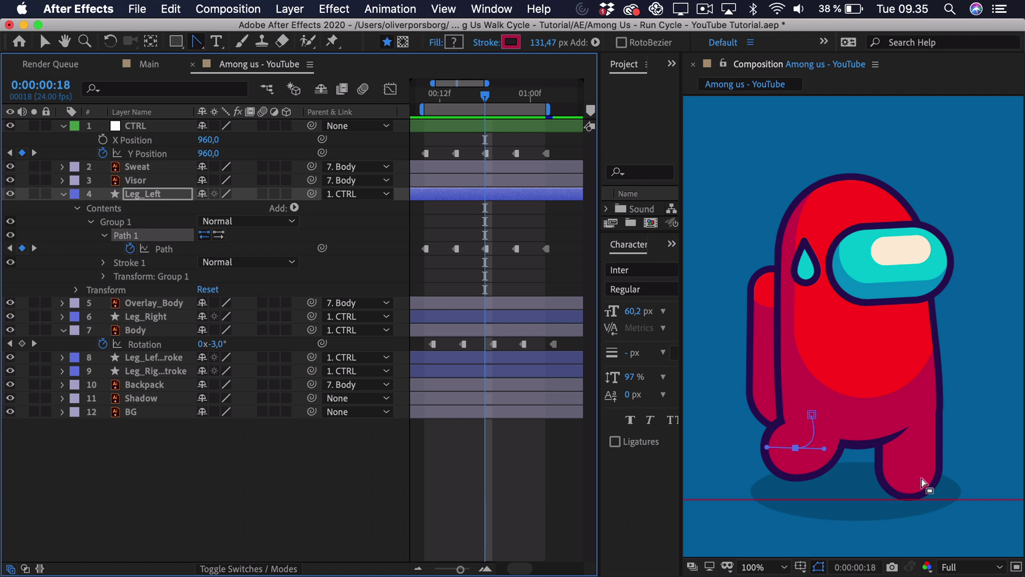
left_click_drag(482, 97, 514, 101)
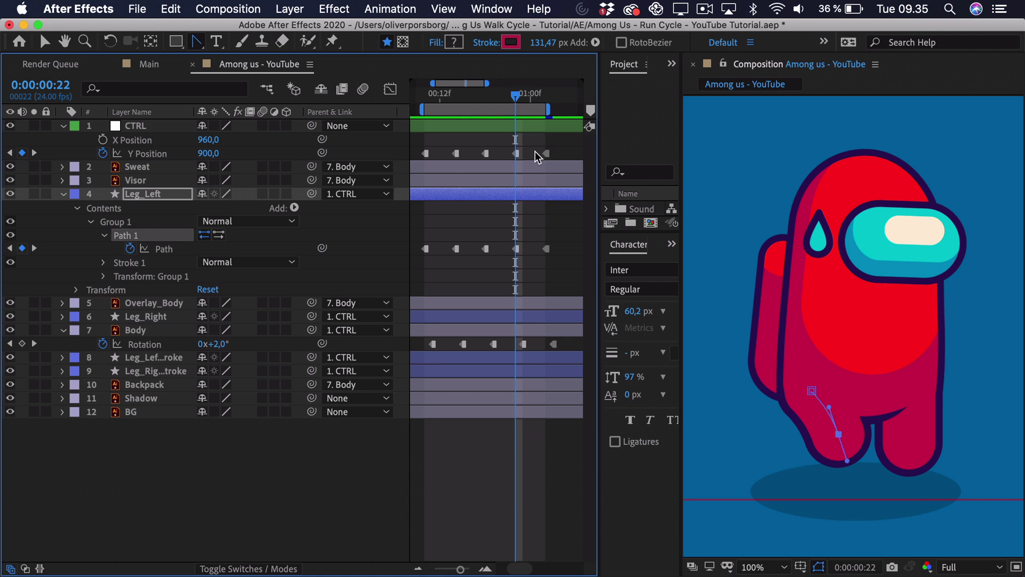
left_click_drag(523, 92, 494, 106)
key("space")
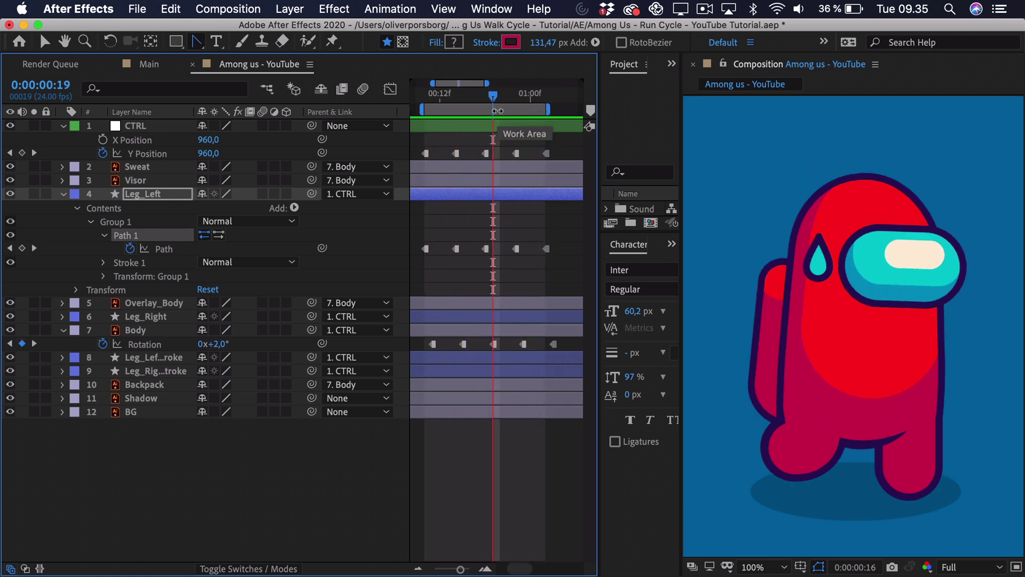
key("space")
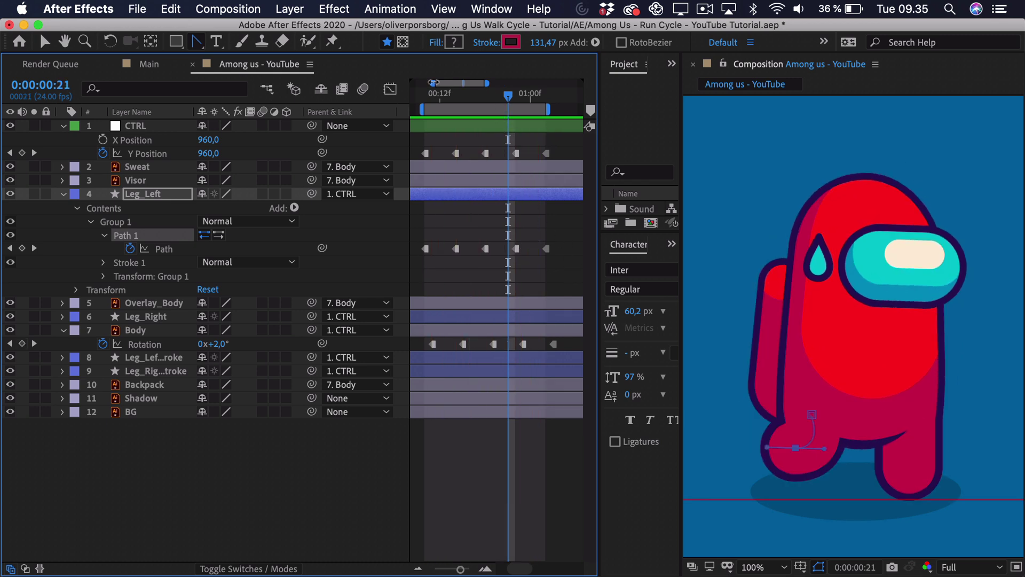
Copy all Leg_Left Path keyframes and paste them onto Leg_Right's Path at 0:00:00:10, filtering its properties by "path"
left_click_drag(564, 230, 428, 264)
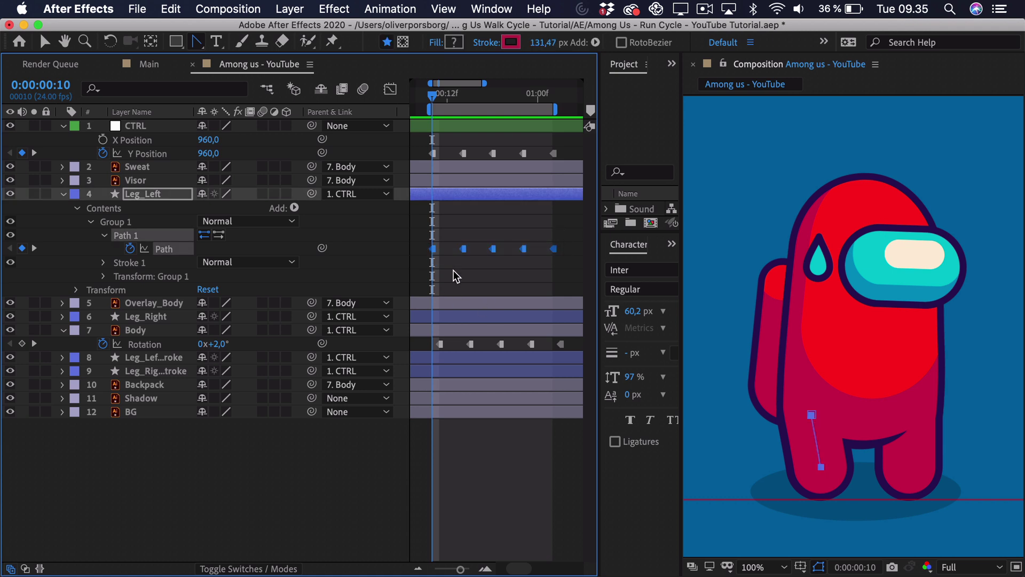
key("super+c")
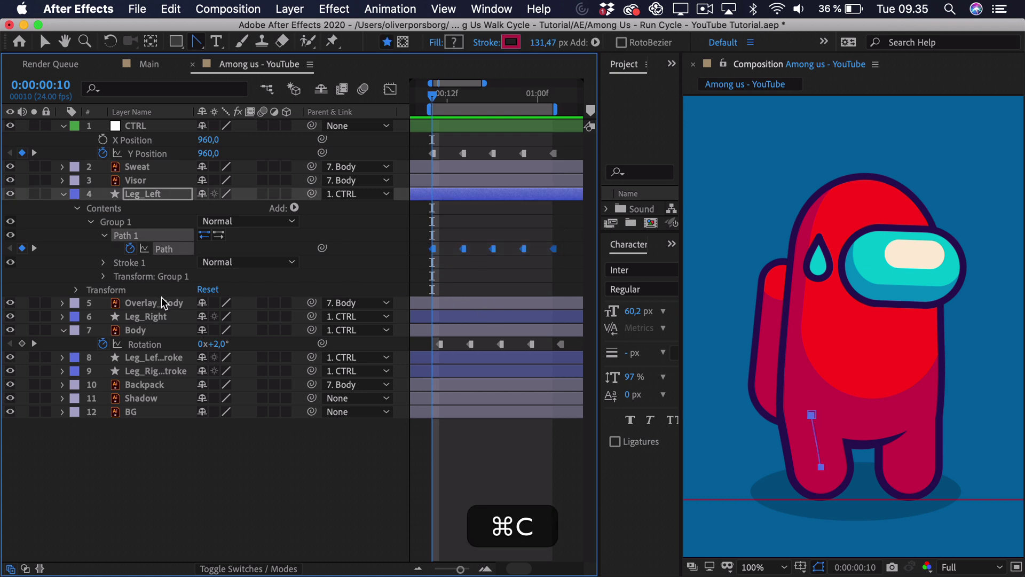
left_click(152, 317)
left_click(141, 89)
type("p")
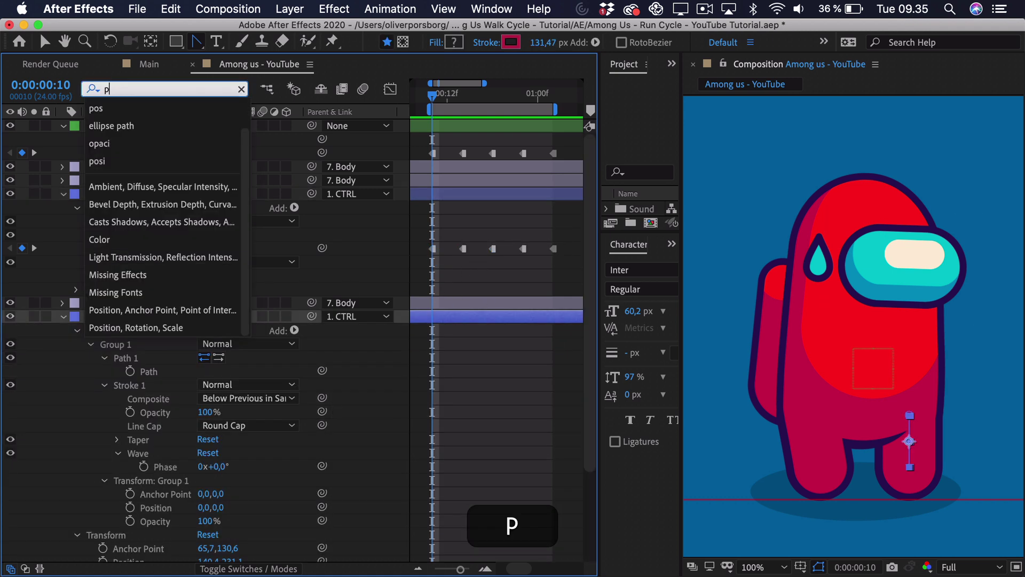
type("ath")
left_click(95, 367)
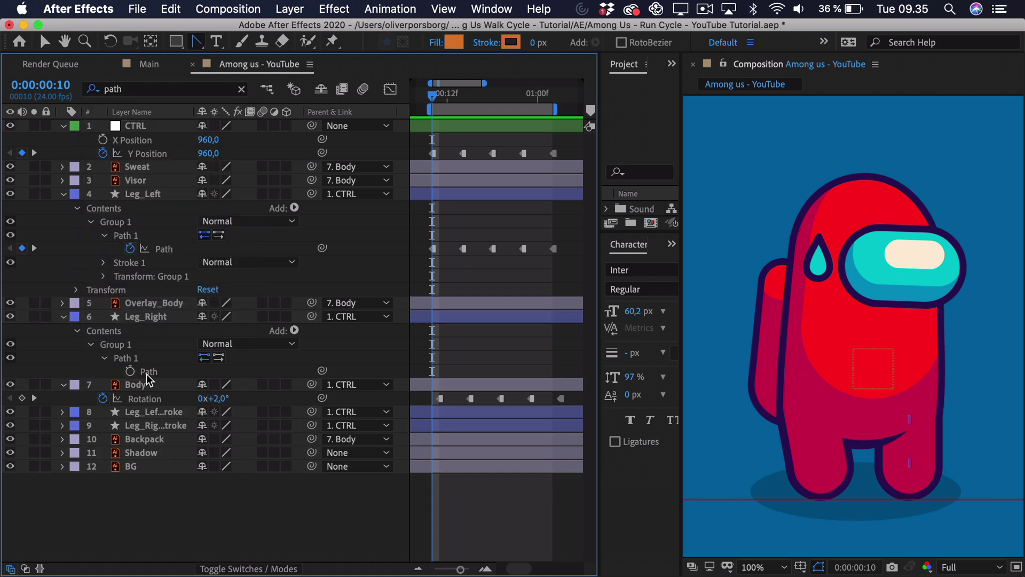
left_click(148, 373)
key("super+v")
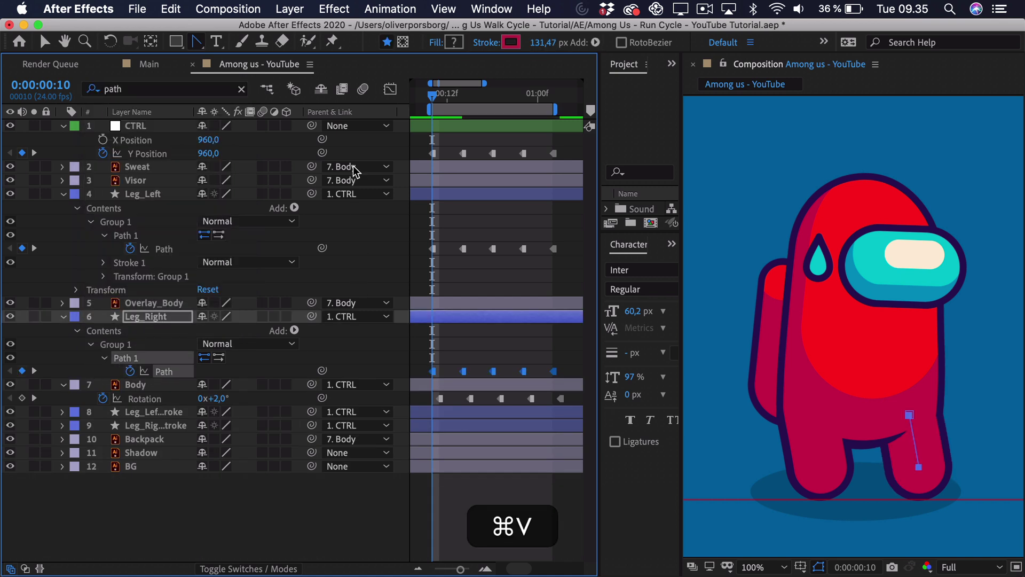
Preview both legs moving together, and shift Leg_Right's Path keyframes so they start at 0:00:00:18
mouse_move(434, 97)
left_mouse_down()
mouse_move(516, 110)
mouse_move(441, 116)
left_mouse_up()
key("space")
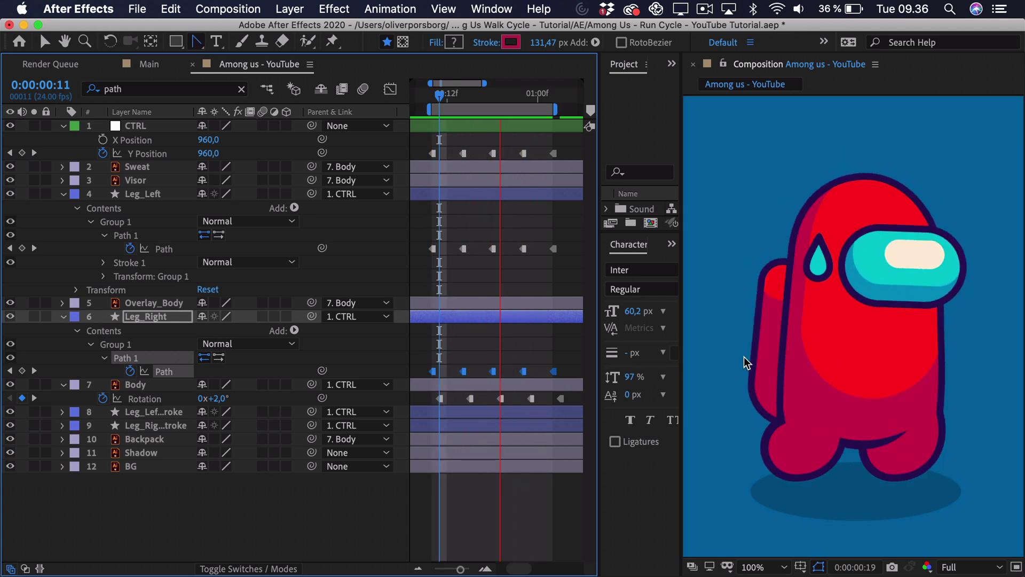
left_click_drag(508, 95, 463, 98)
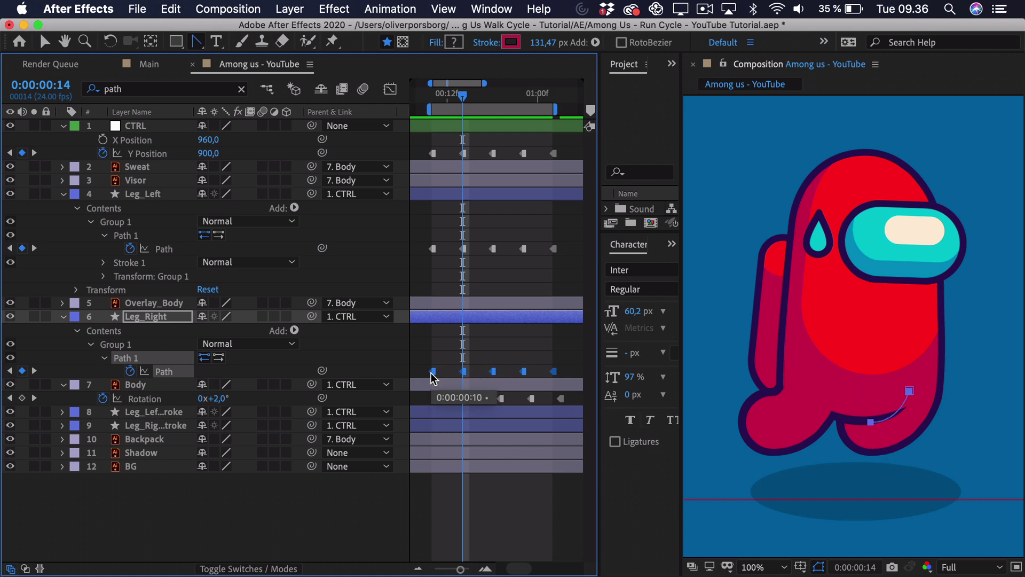
left_click_drag(434, 378, 495, 378)
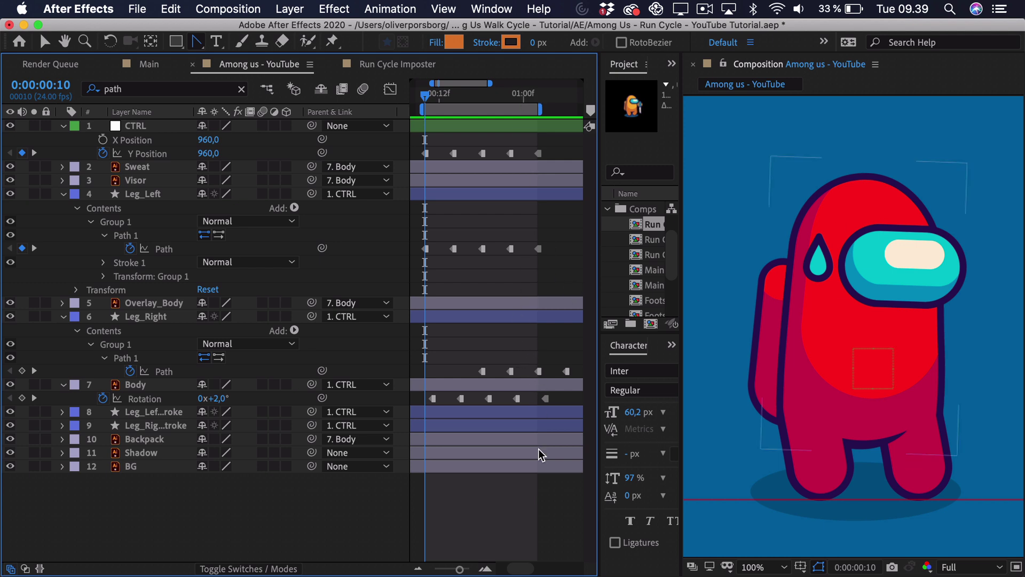
Copy Leg_Right's last three Path keyframes, paste them at 0:00:00:10, and preview the alternating legs
scroll(525, 566, "right", 5)
left_click_drag(546, 364, 473, 381)
key("super+c")
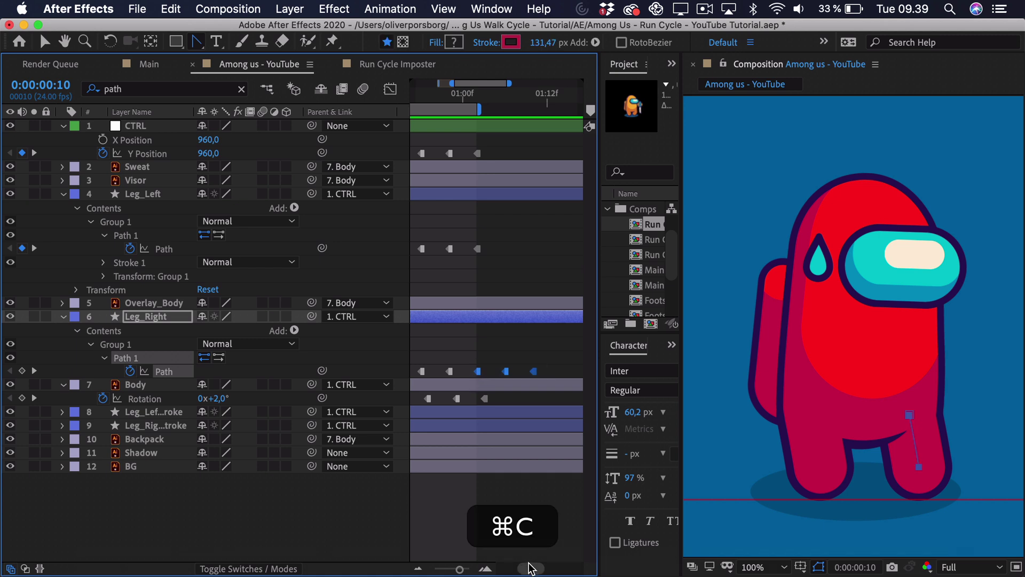
scroll(523, 567, "left", 3)
scroll(524, 567, "left", 2)
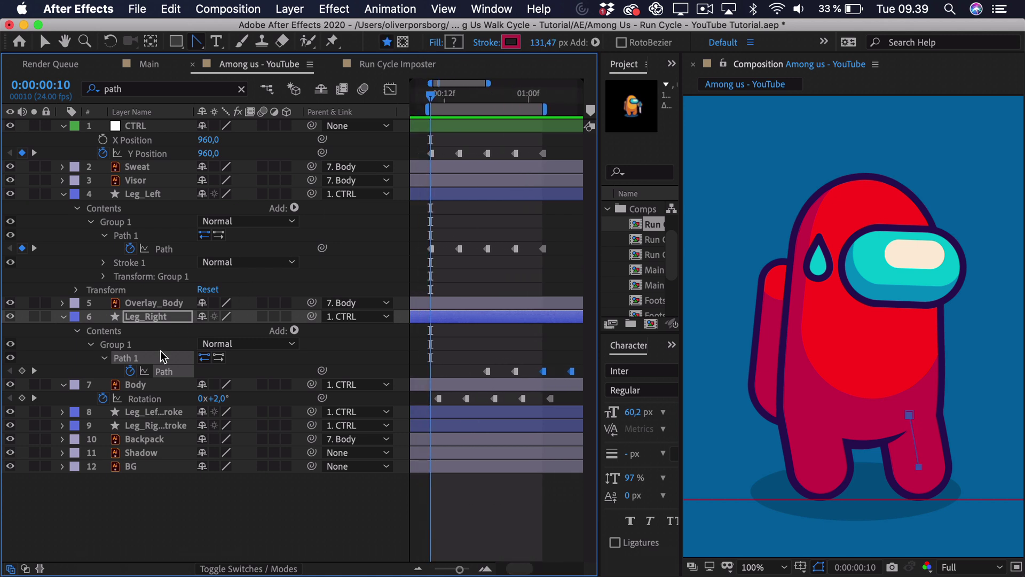
key("super+v")
key("space")
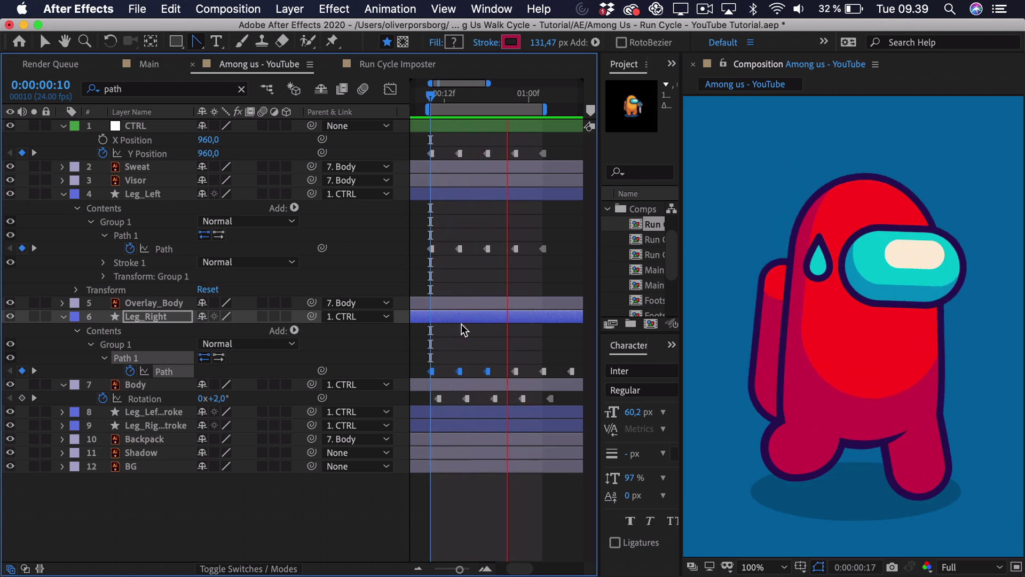
left_click(562, 400)
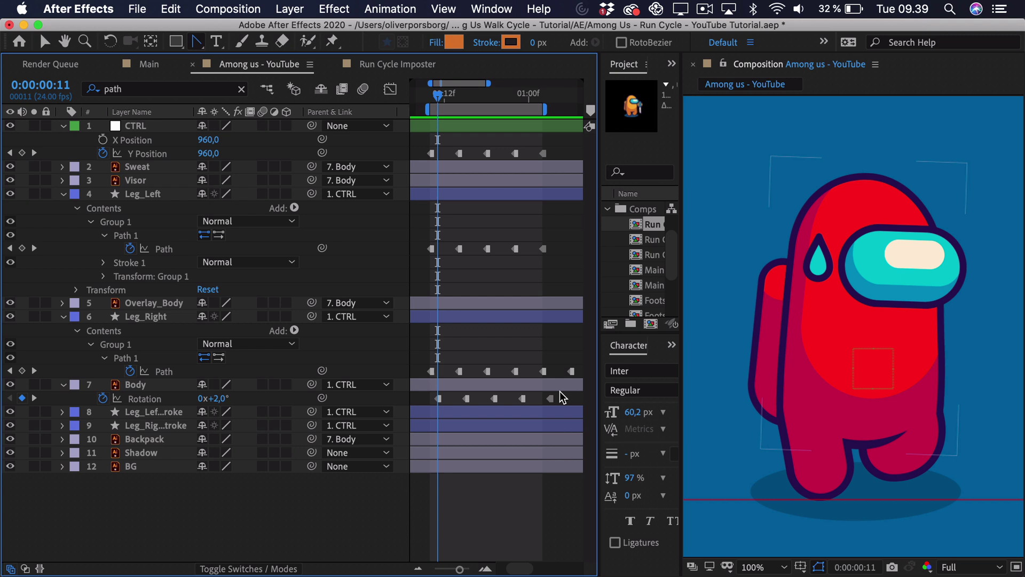
Align Body's Rotation keyframes with the other keyframes at 0:00:00:10 and step through the cycle's key poses
left_click_drag(564, 399, 434, 400)
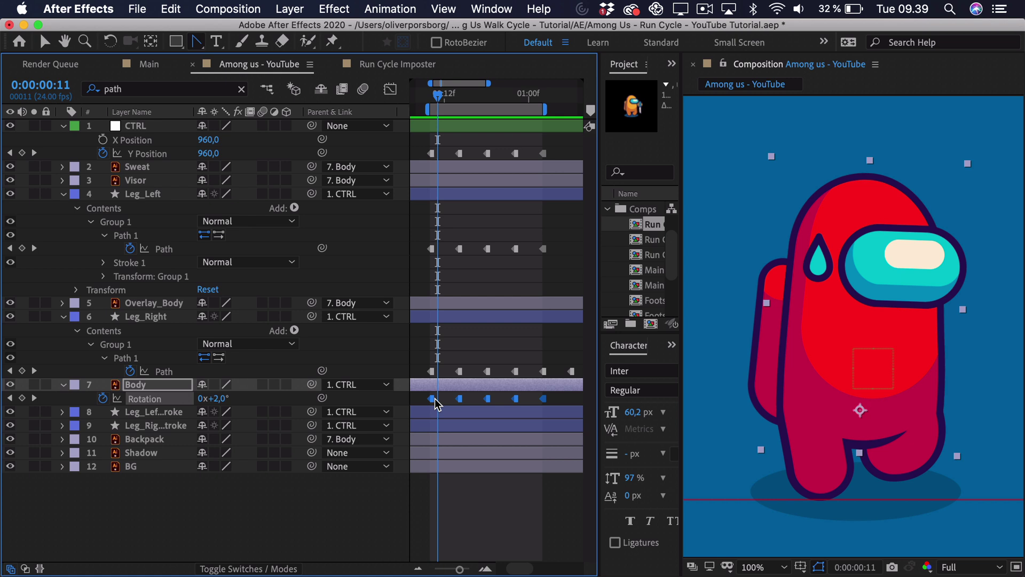
left_click(472, 333)
key("j")
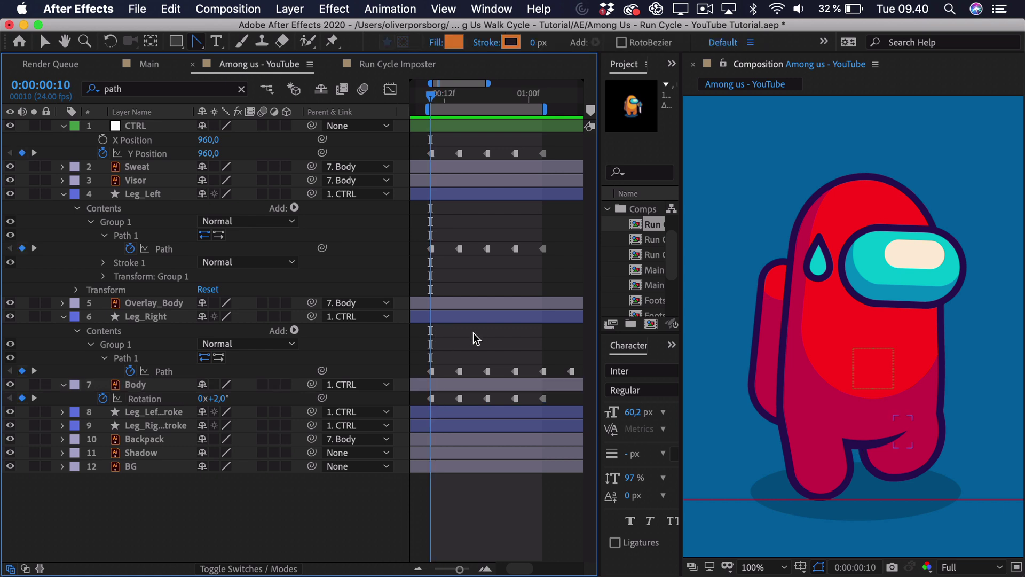
key("k")
key("k")
key("k")
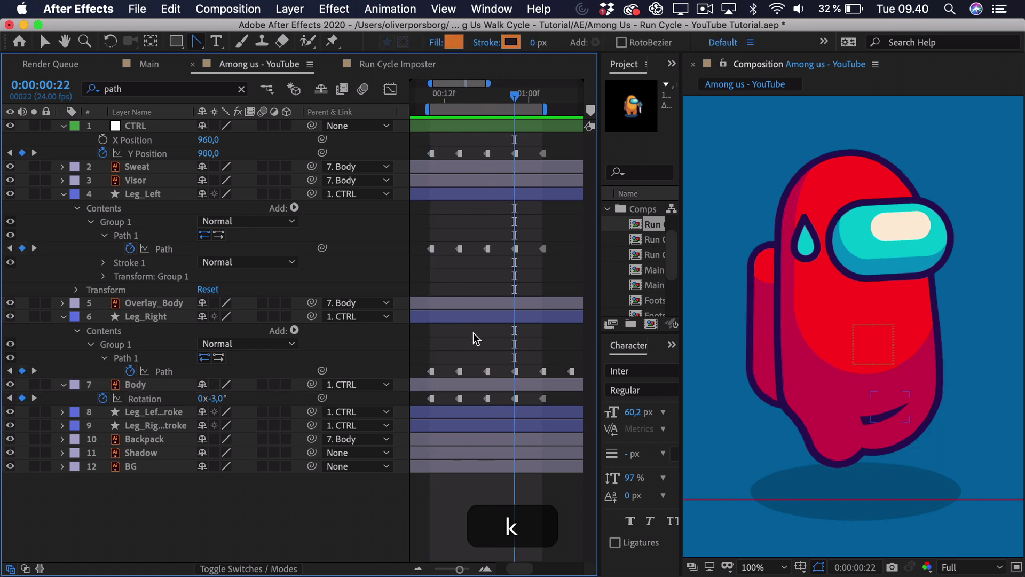
key("j")
key("k")
key("k")
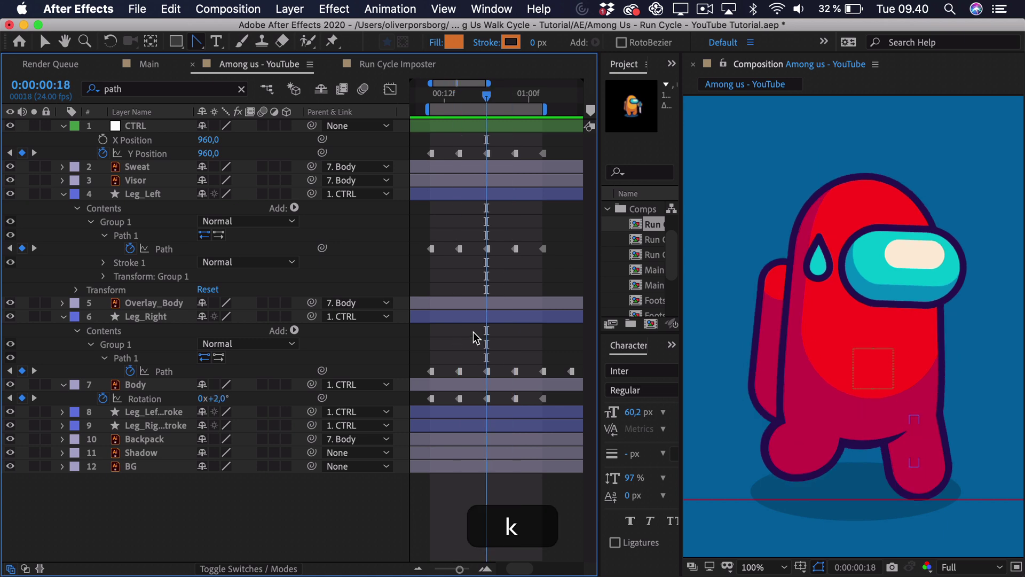
key("j")
key("j")
key("j")
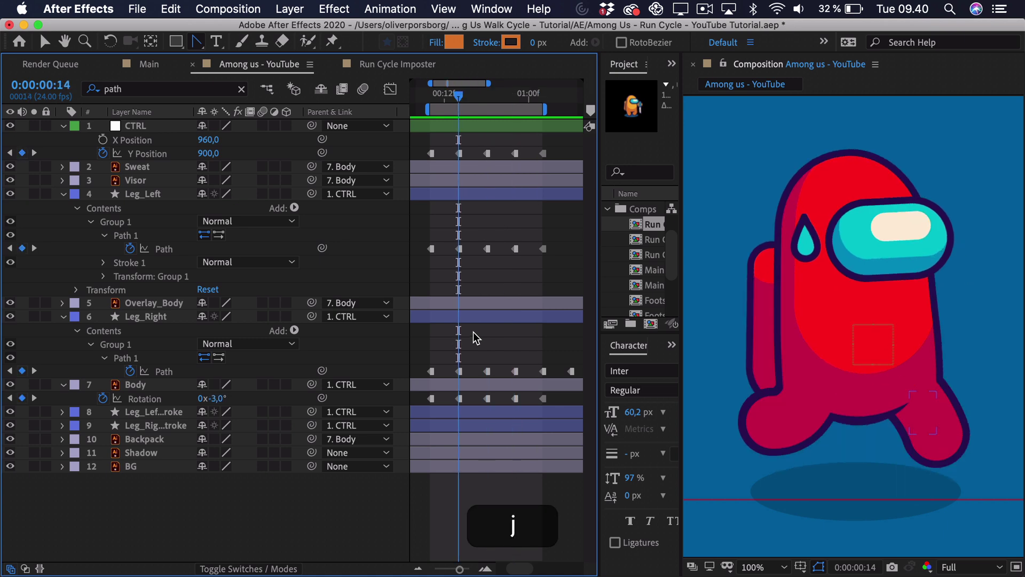
Offset all of Body's Rotation keyframes one frame so they start at 0:00:00:11
mouse_move(555, 404)
left_mouse_down()
mouse_move(448, 388)
mouse_move(428, 399)
mouse_move(566, 404)
left_mouse_up()
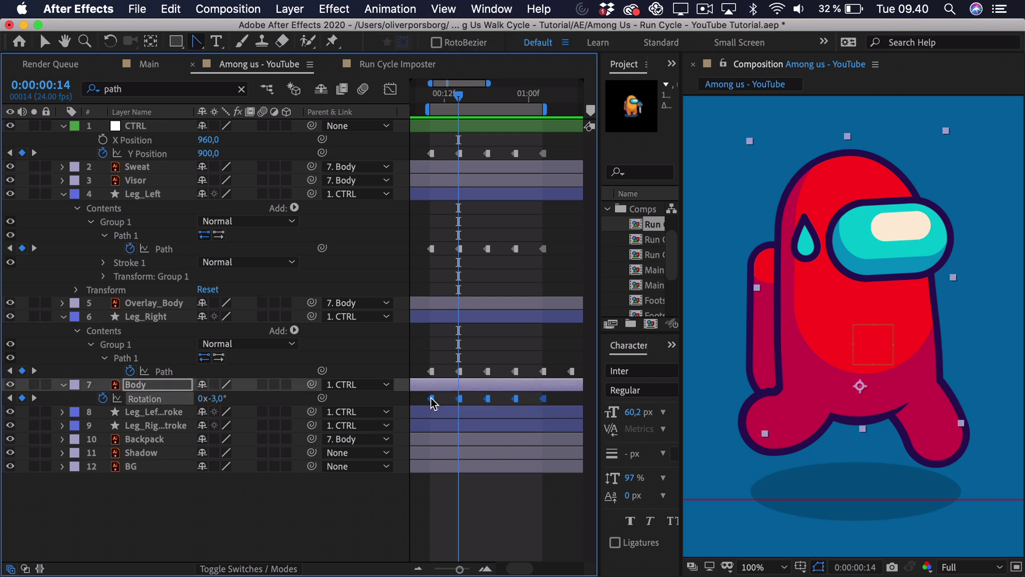
left_click_drag(431, 400, 436, 400)
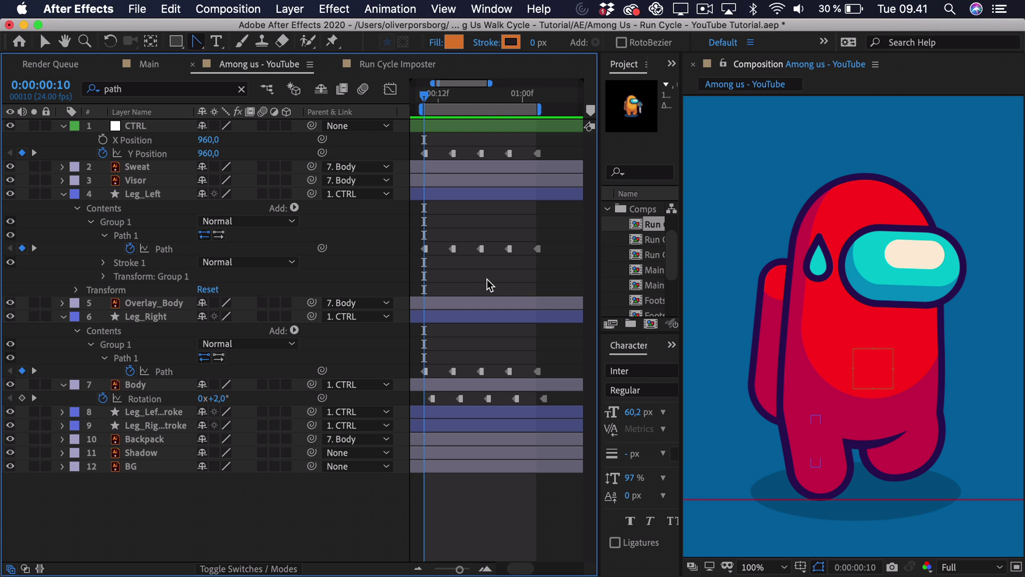
Apply Easy Ease to all CTRL Y Position, leg Path and Body Rotation keyframes, and preview the cycle
left_click_drag(551, 153, 419, 399)
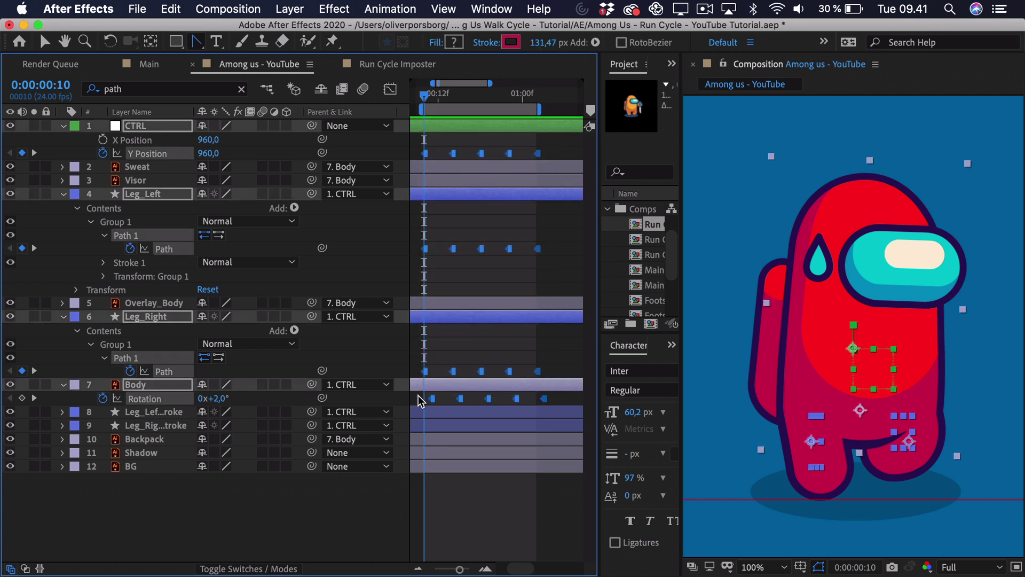
key("F9")
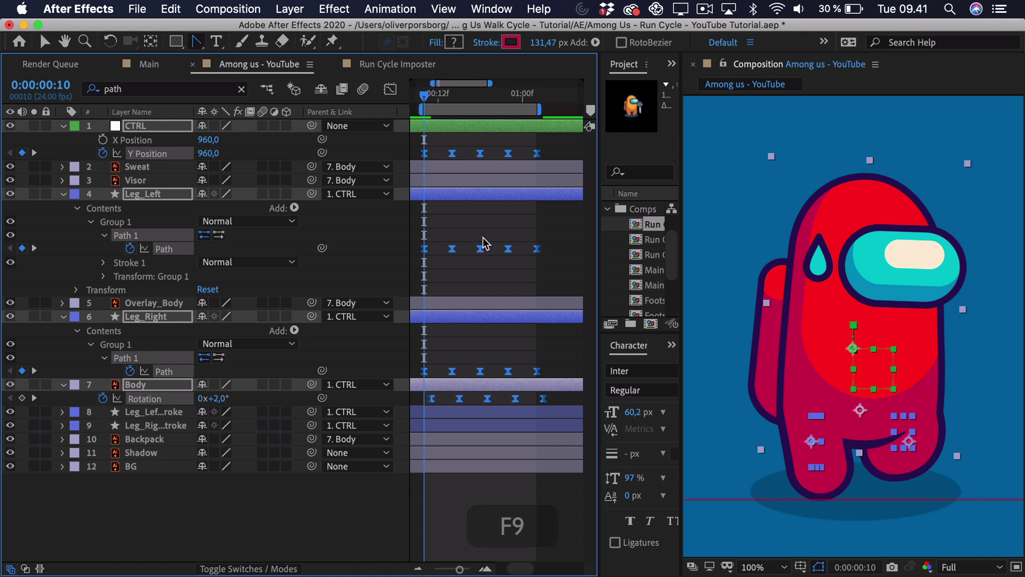
key("space")
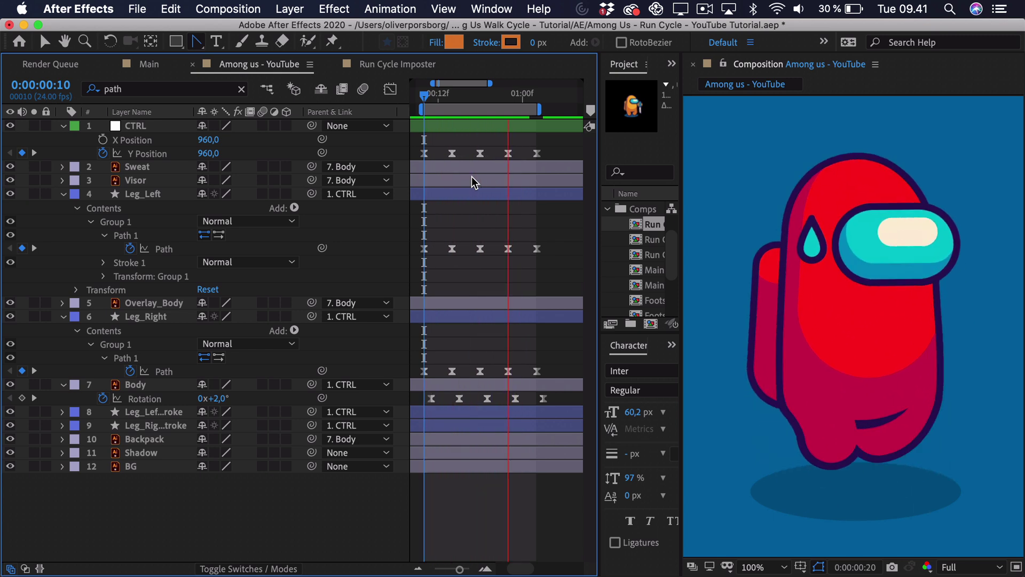
key("space")
At 0:00:00:21, duplicate the Leg_Left stroke layer and place the copy directly below Overlay_Body, above Leg_Right
left_click_drag(453, 96, 502, 110)
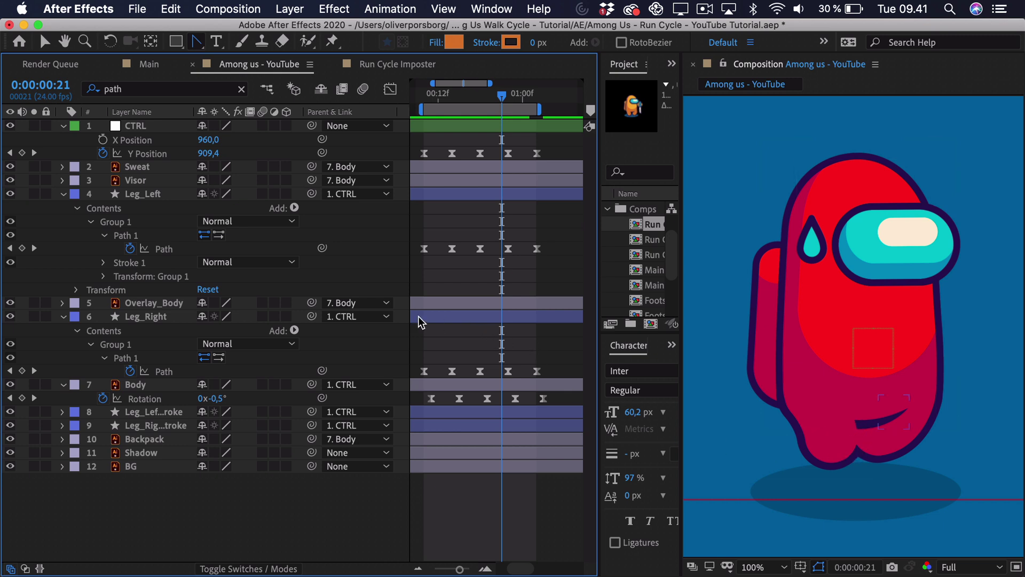
left_click(167, 412)
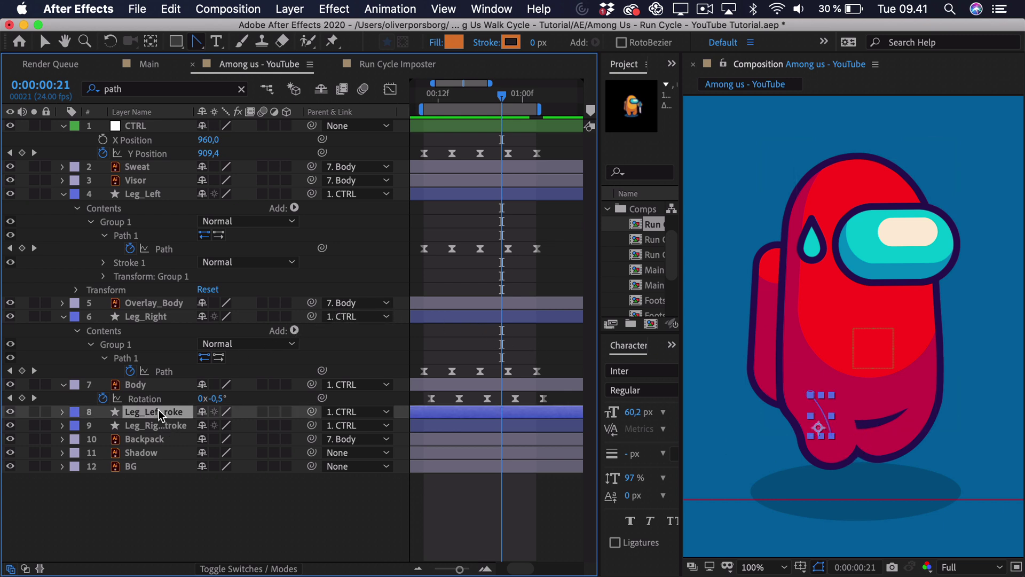
left_click(12, 412)
left_click(12, 412)
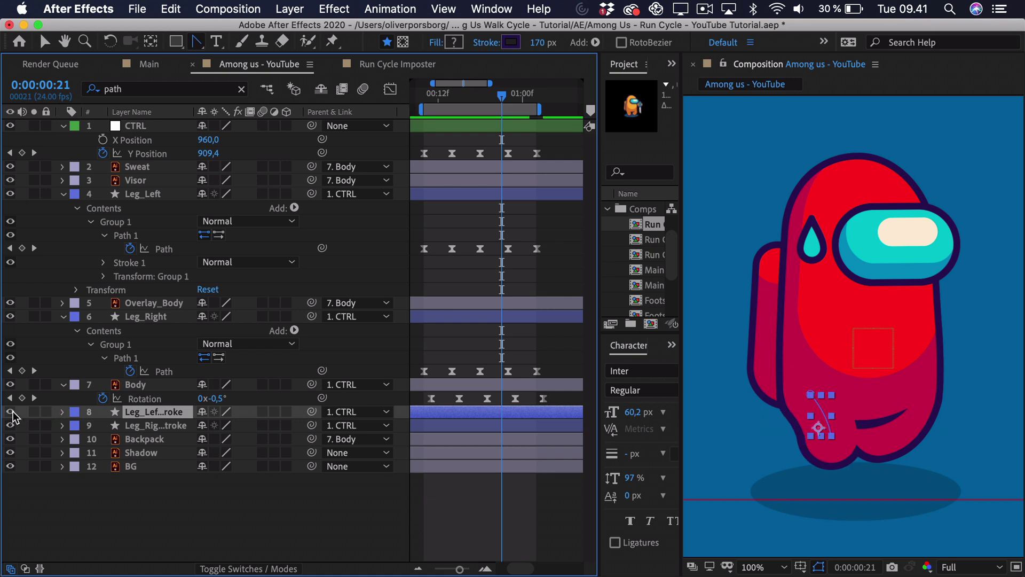
key("super+d")
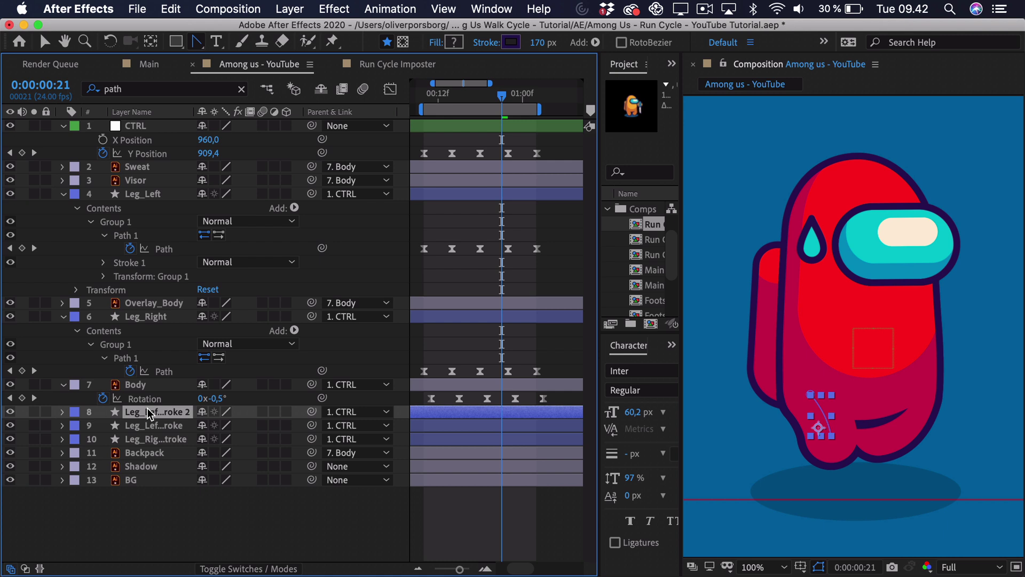
left_click_drag(147, 412, 142, 310)
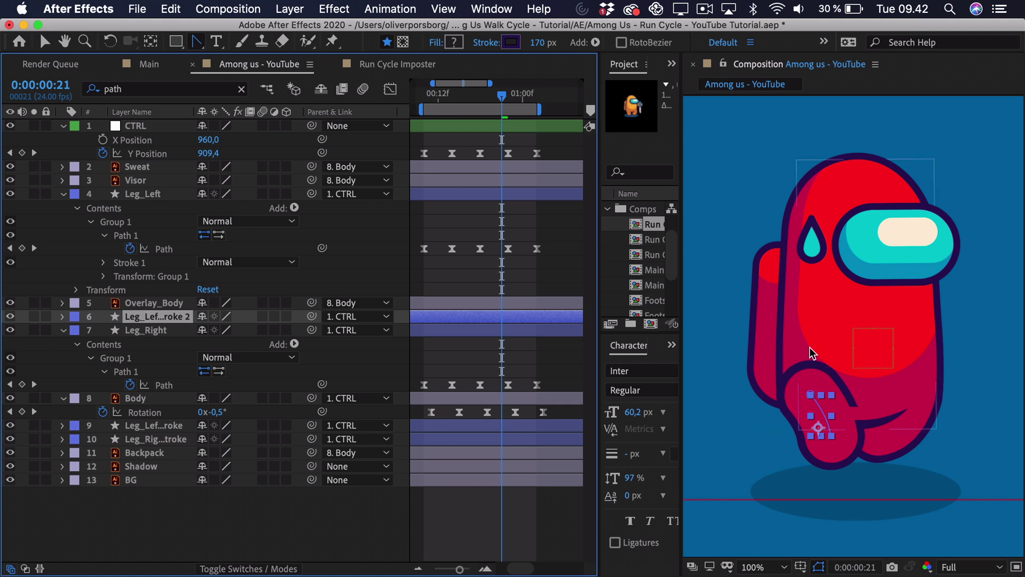
Draw a rectangular mask around the lower leg area on the duplicated Leg_Left stroke layer, and preview the cycle
left_click(403, 42)
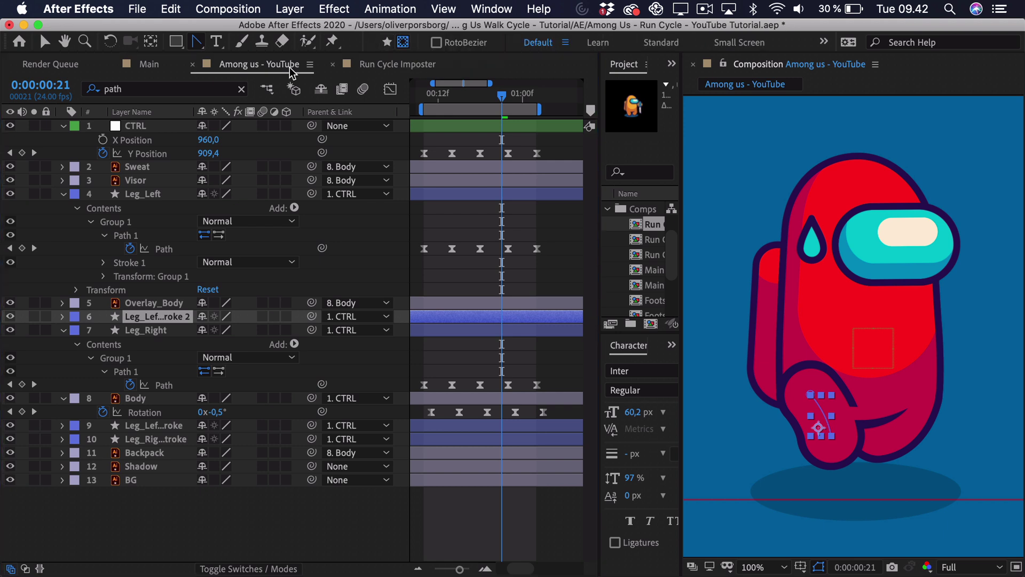
left_click(176, 41)
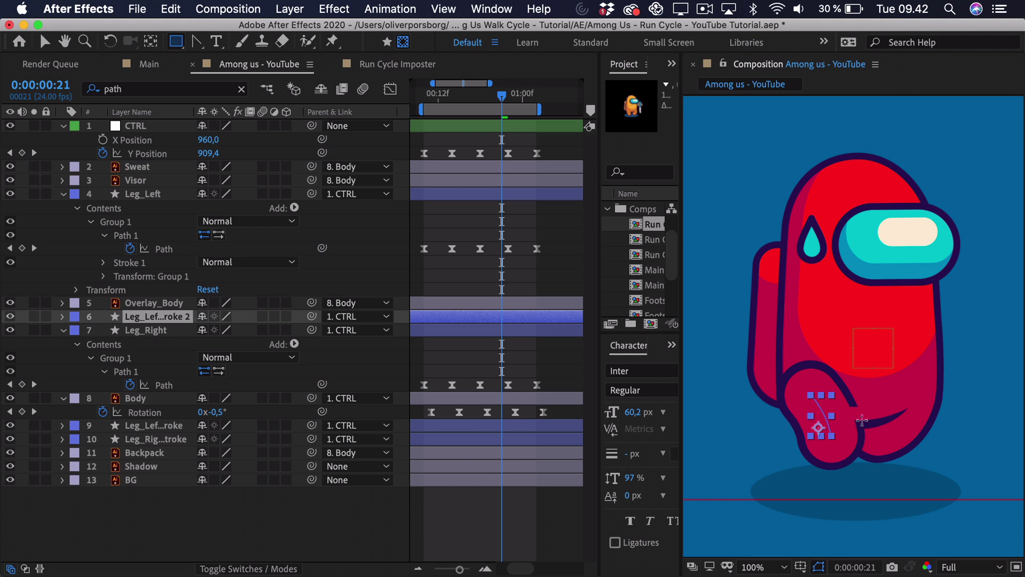
left_click_drag(788, 418, 899, 474)
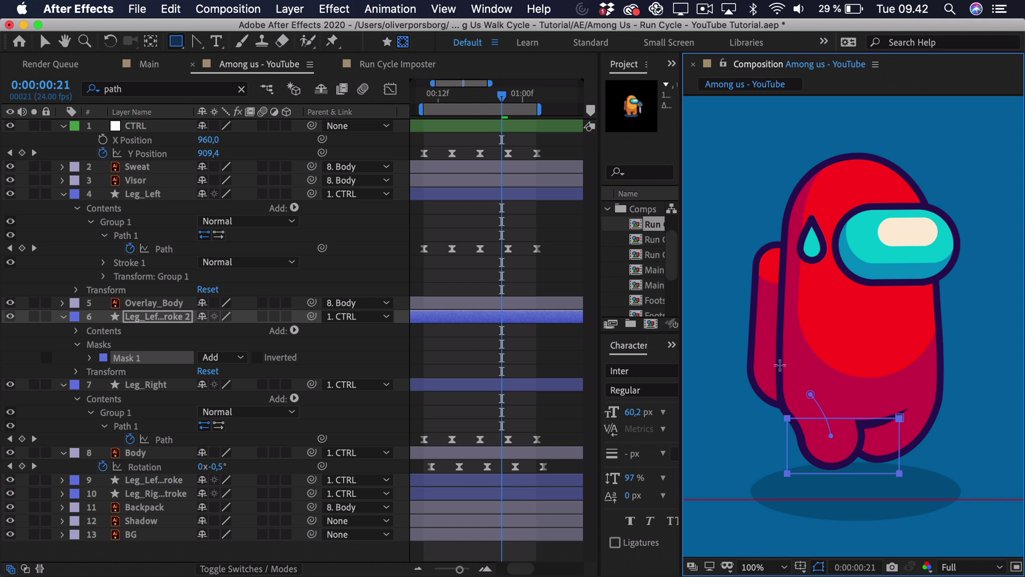
left_click_drag(502, 105, 474, 99)
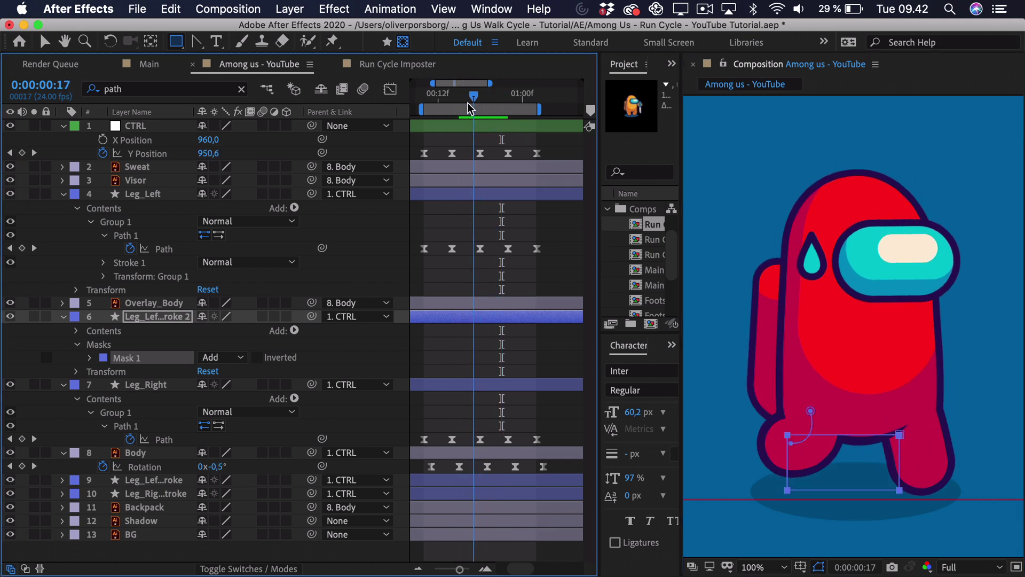
left_click(573, 144)
key("space")
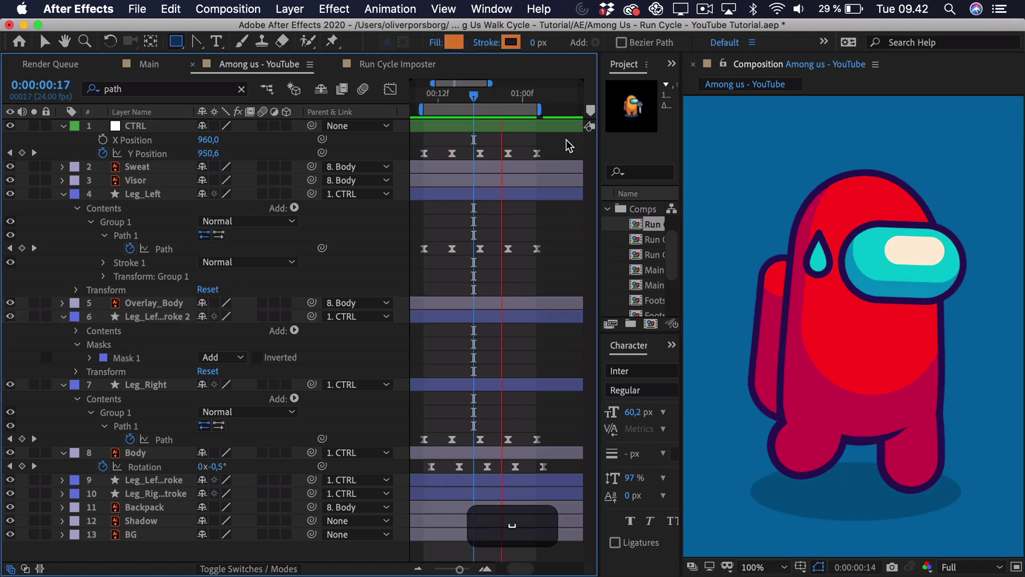
key("space")
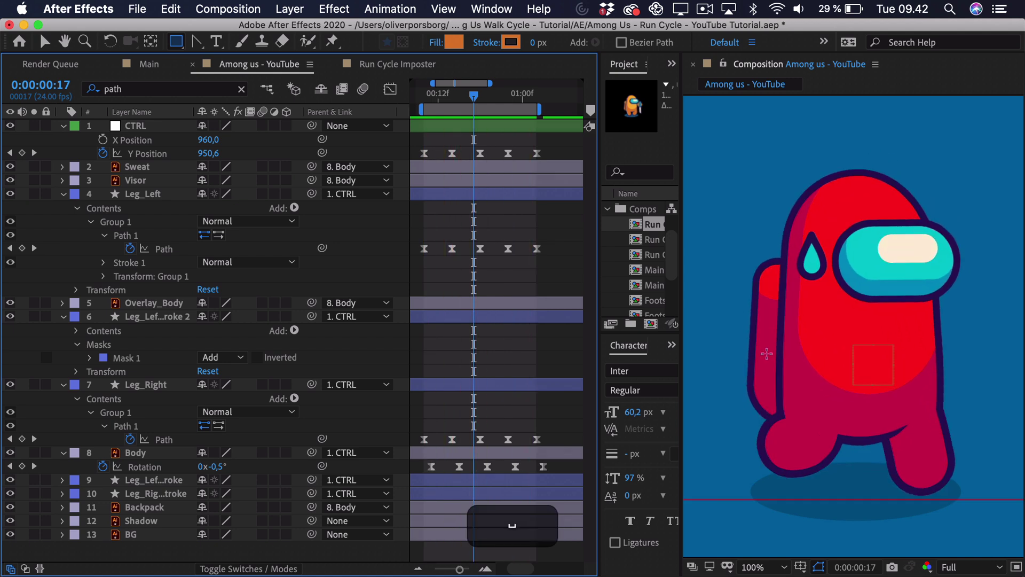
Display CTRL's Y Position curve in the Graph Editor and examine the jump pose at 0:00:00:14
scroll(562, 149, "left", 1)
left_click_drag(564, 149, 414, 155)
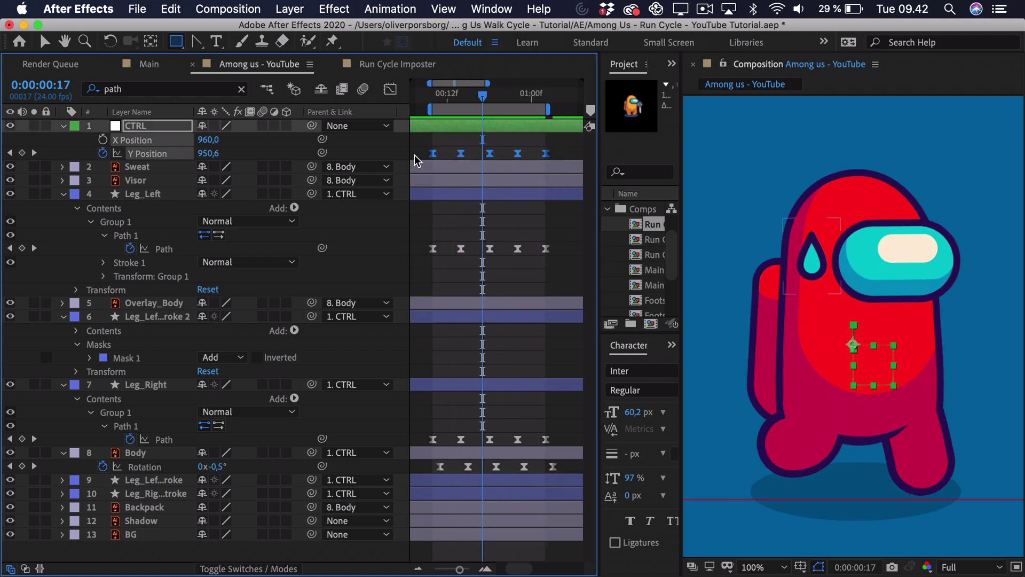
left_click(390, 90)
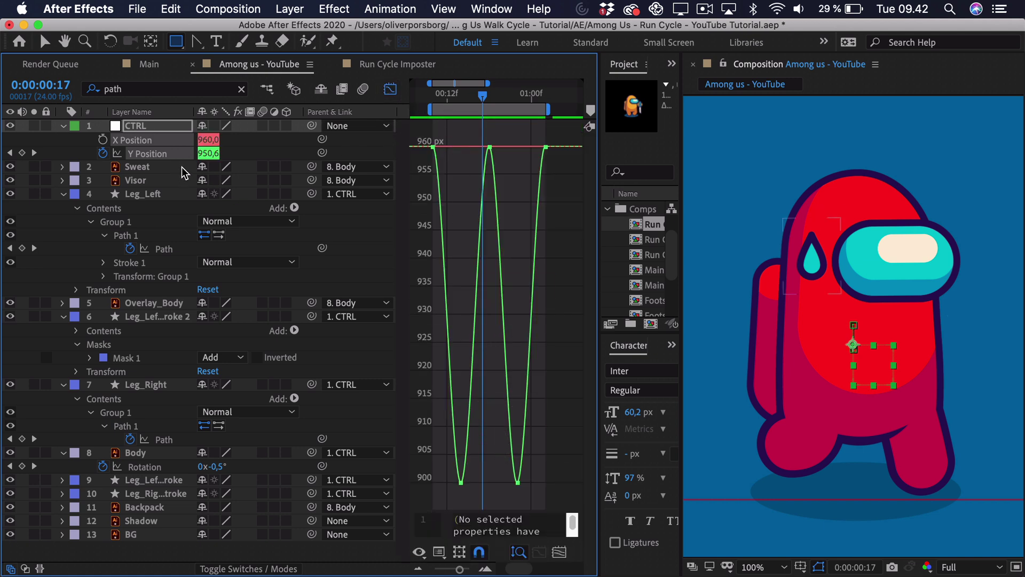
left_click(149, 126)
left_click(147, 153)
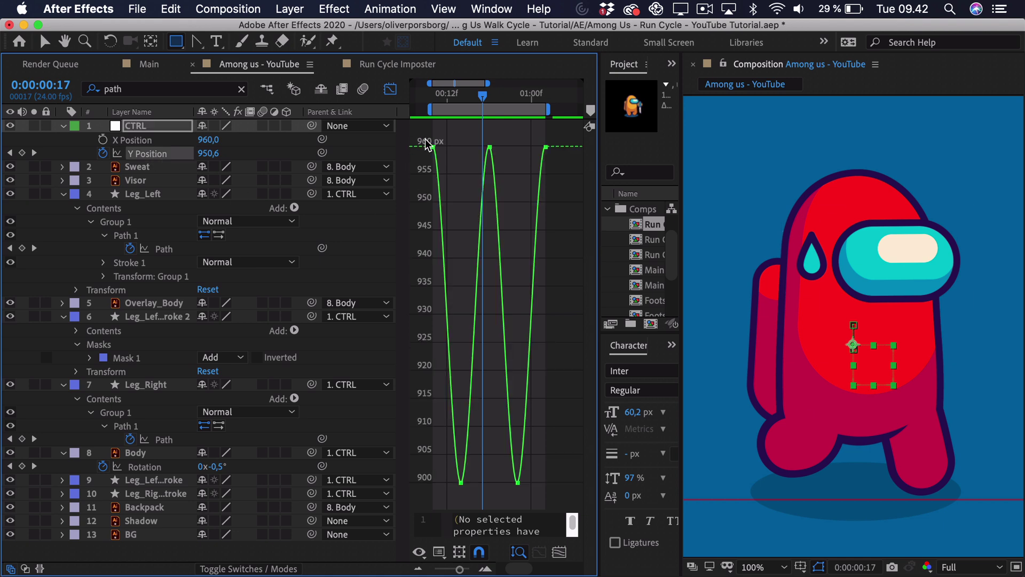
left_click_drag(453, 94, 460, 100)
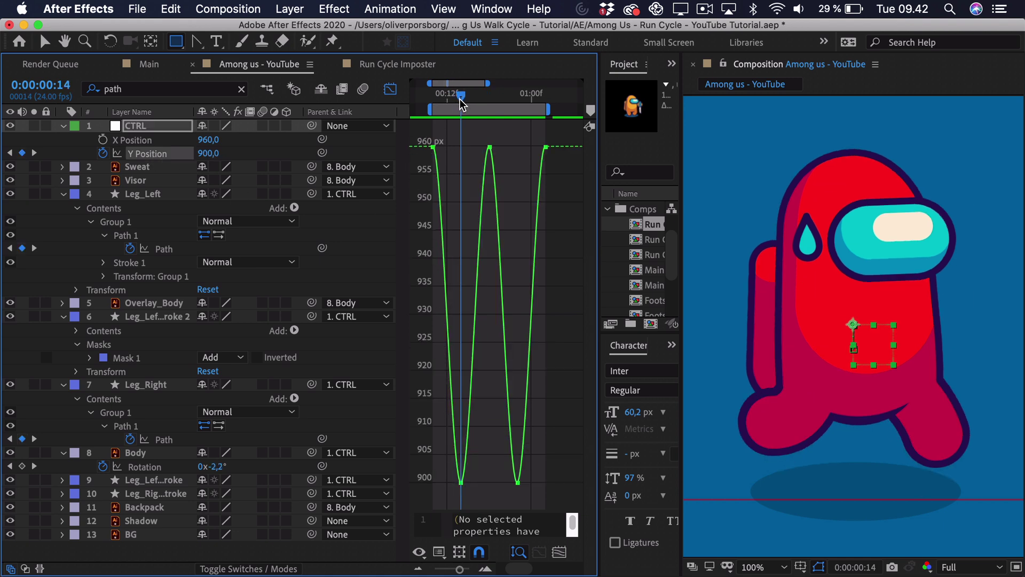
mouse_move(462, 98)
left_mouse_down()
mouse_move(490, 109)
mouse_move(464, 110)
left_mouse_up()
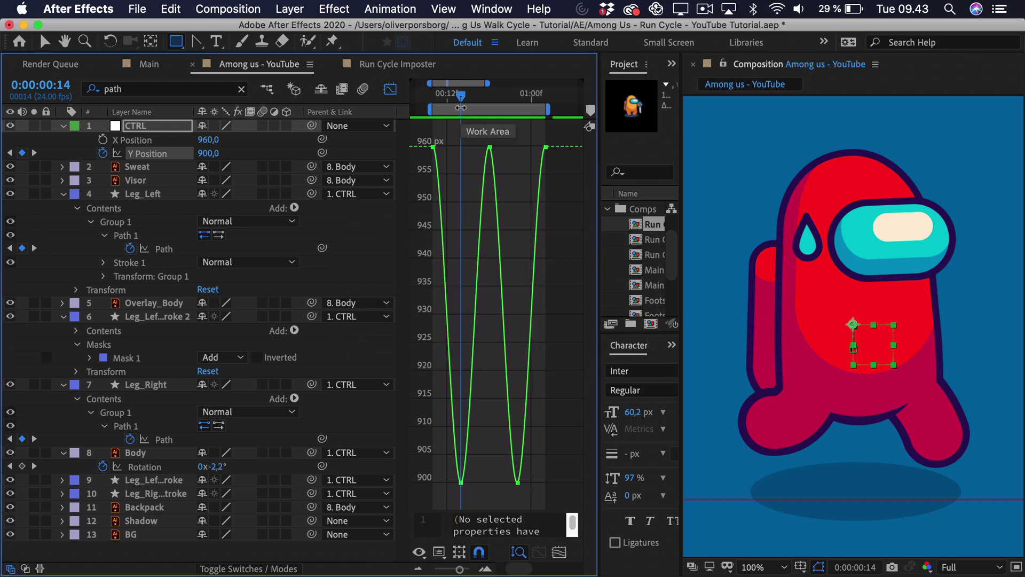
left_click_drag(437, 96, 463, 102)
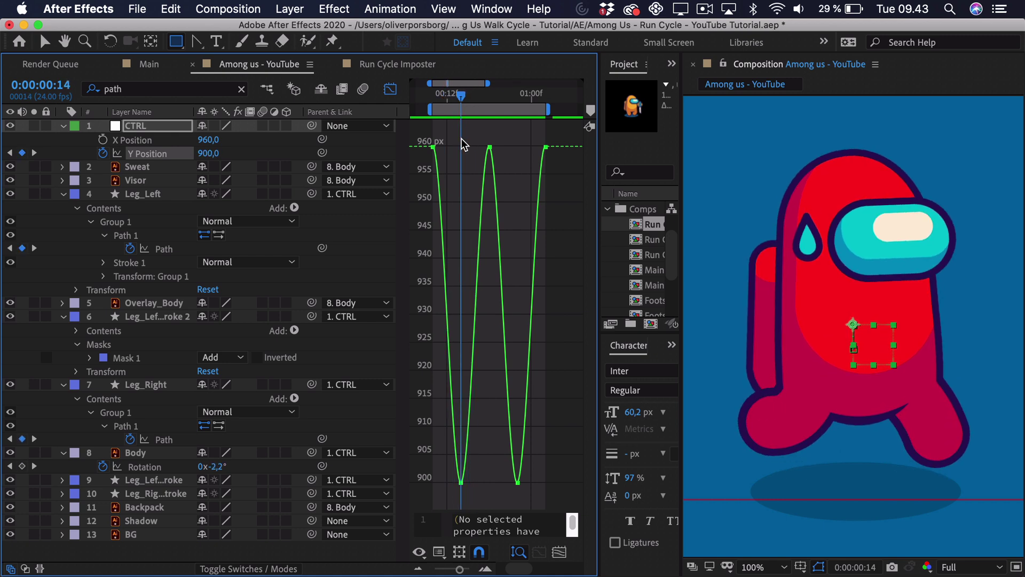
Lengthen the ease handles on both 900 px Y Position keyframes, preview the bounce, and close the Graph Editor
left_click_drag(453, 474, 453, 475)
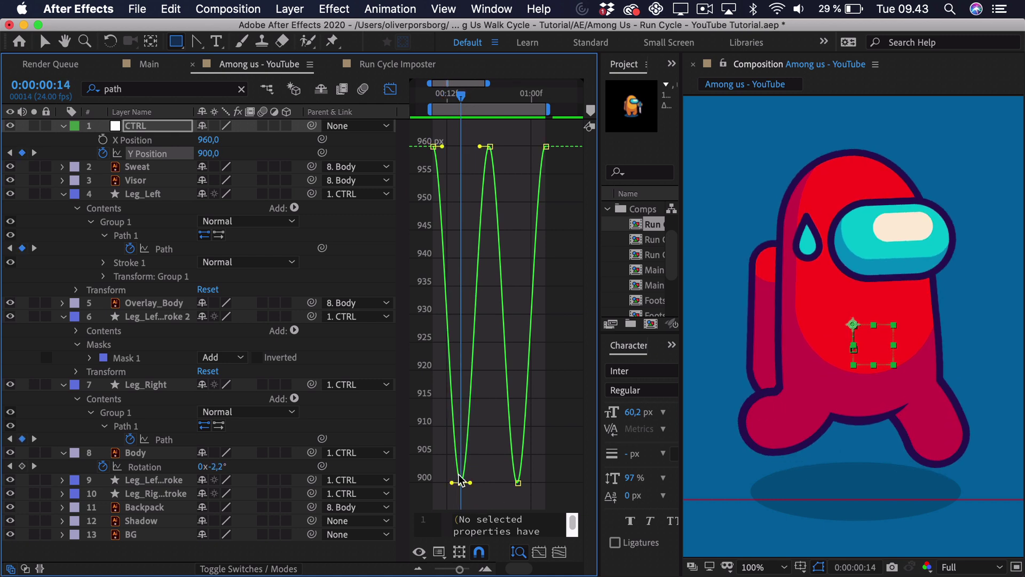
key("super+z")
left_click_drag(532, 469, 481, 485)
left_click(433, 105)
key("space")
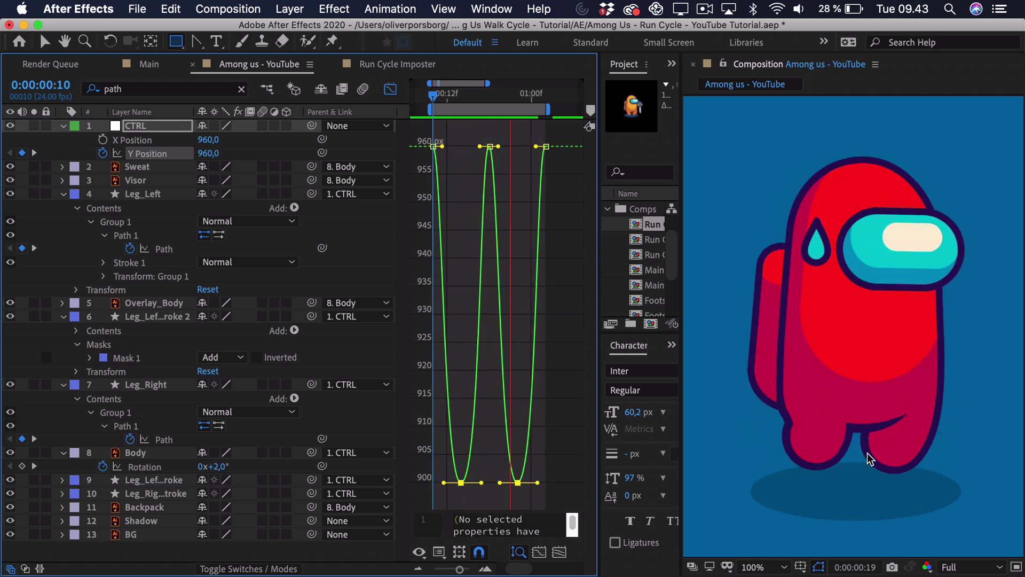
key("space")
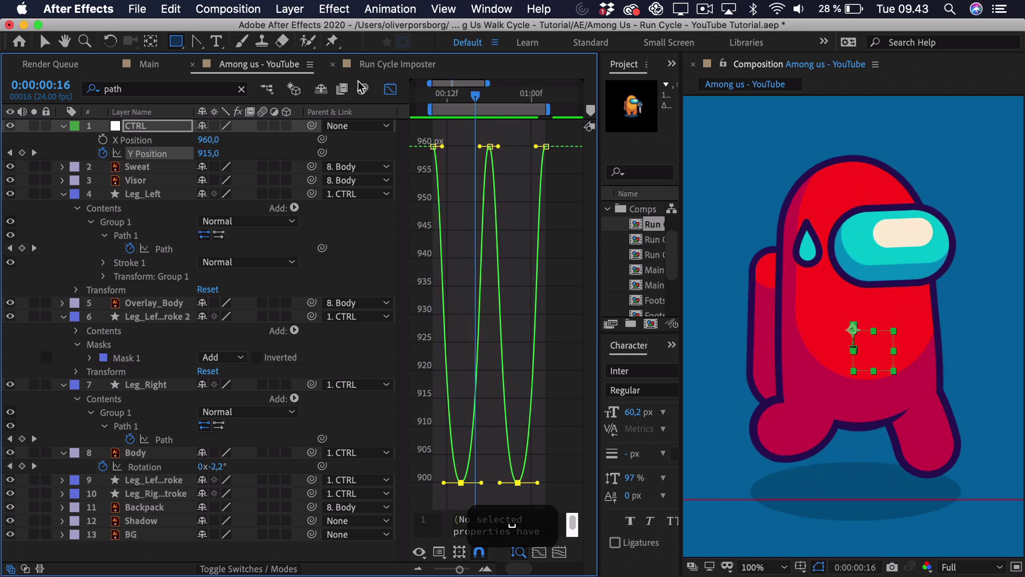
left_click(388, 91)
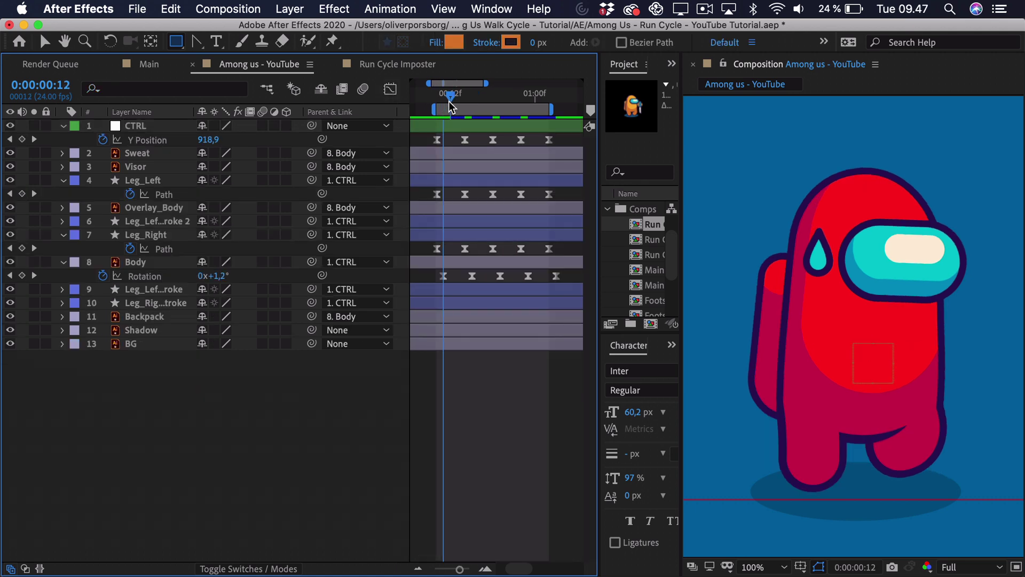
Convert the Leg_Left and Leg_Right Path keyframes at 0:00:00:18 to Auto Bezier interpolation
left_click_drag(450, 105, 492, 120)
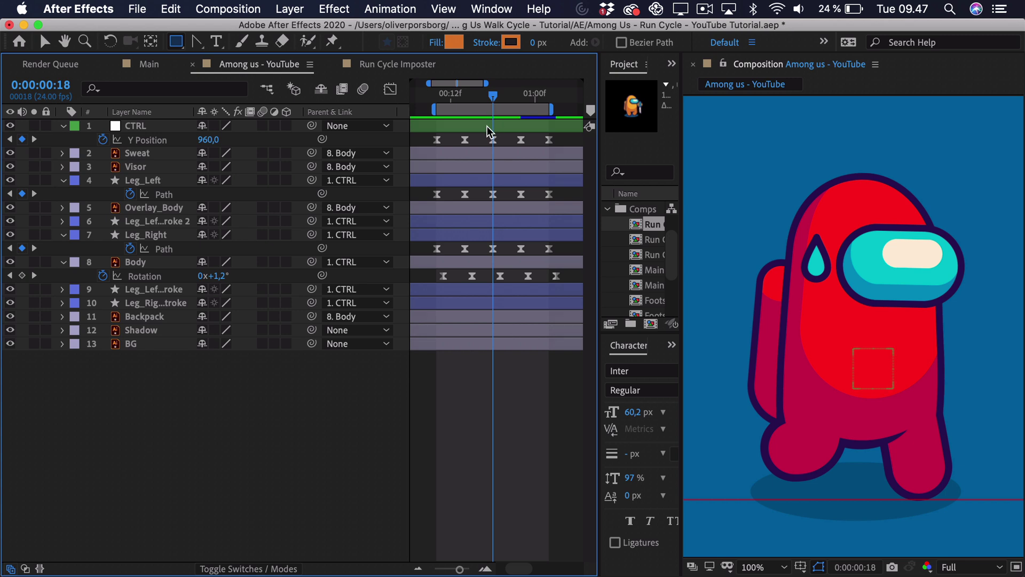
left_click(493, 195)
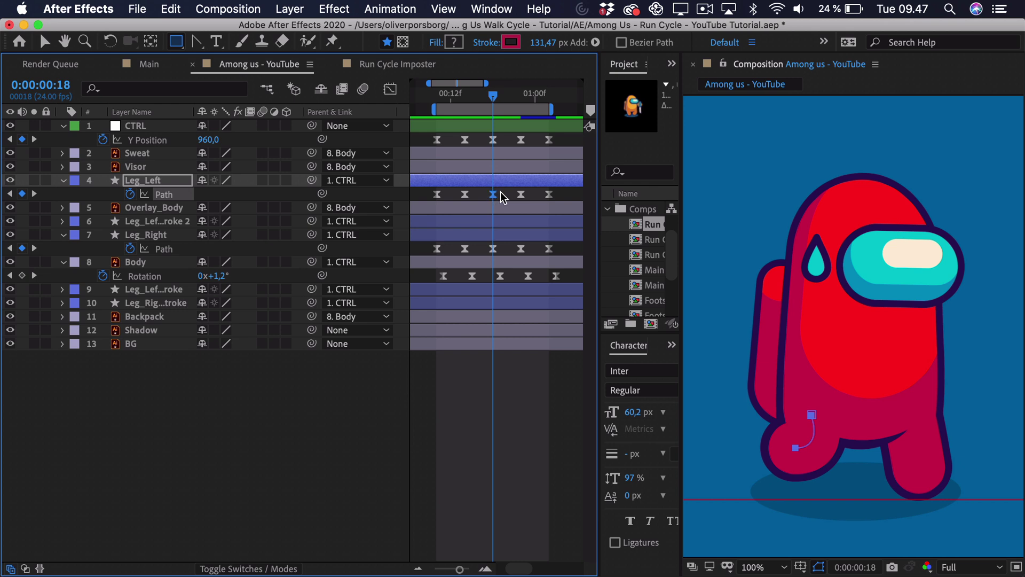
left_click(492, 249, "shift")
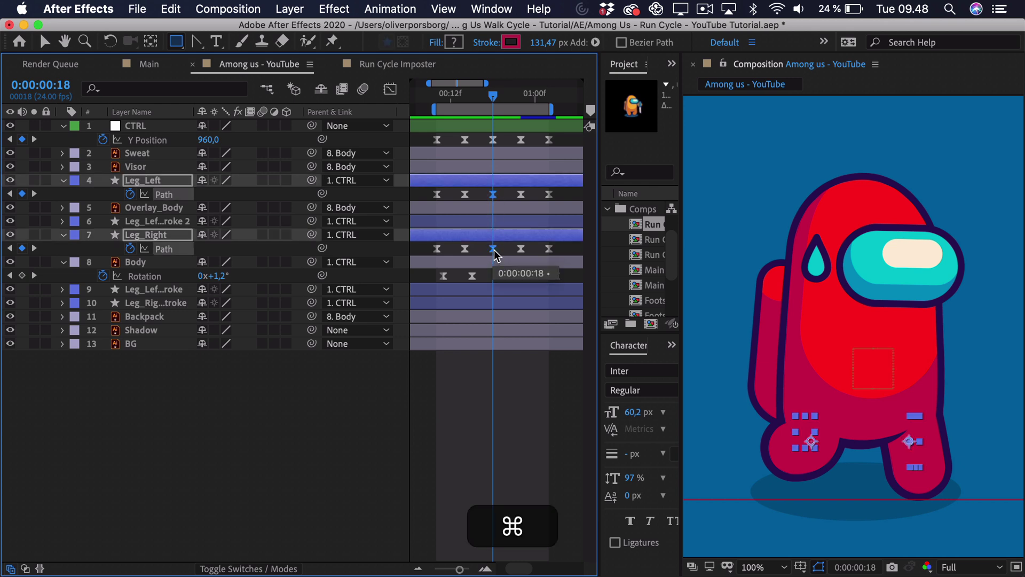
left_click(494, 249, "super")
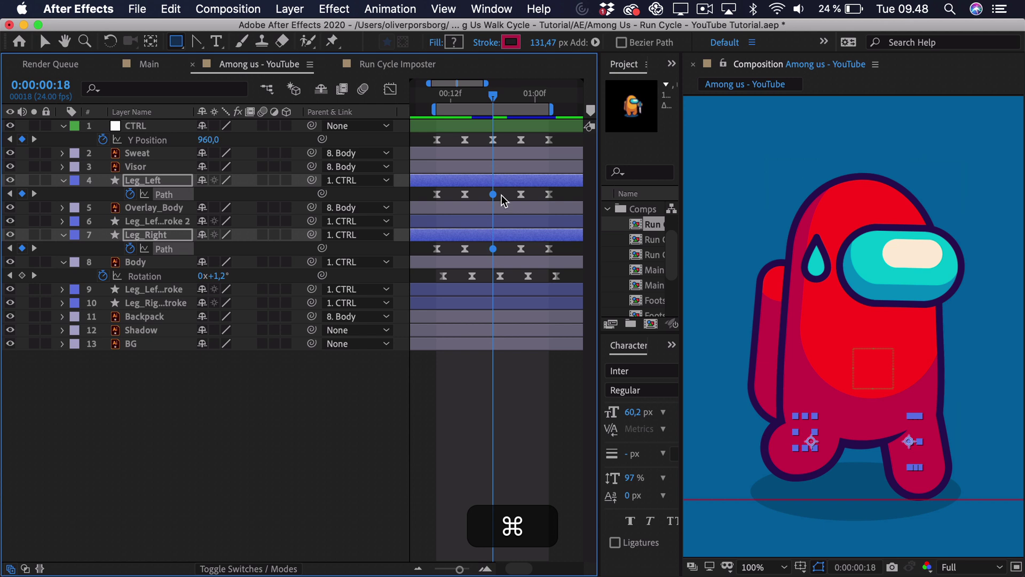
Examine the speed curves of the Leg_Left and Leg_Right Path keyframes in the Graph Editor and scrub through the adjoining leg poses
left_click(391, 90)
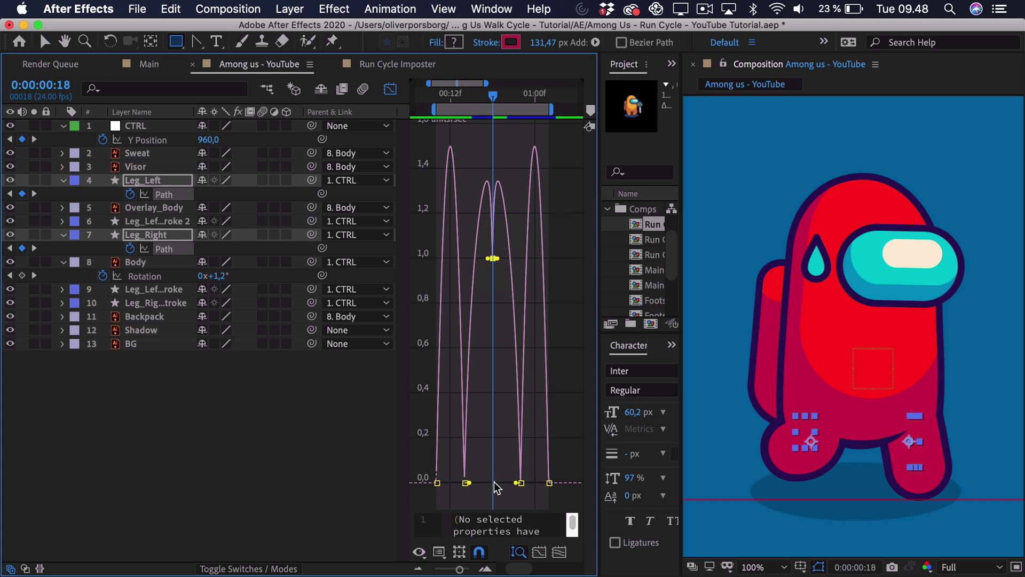
key("shift+F3")
left_click_drag(463, 95, 501, 119)
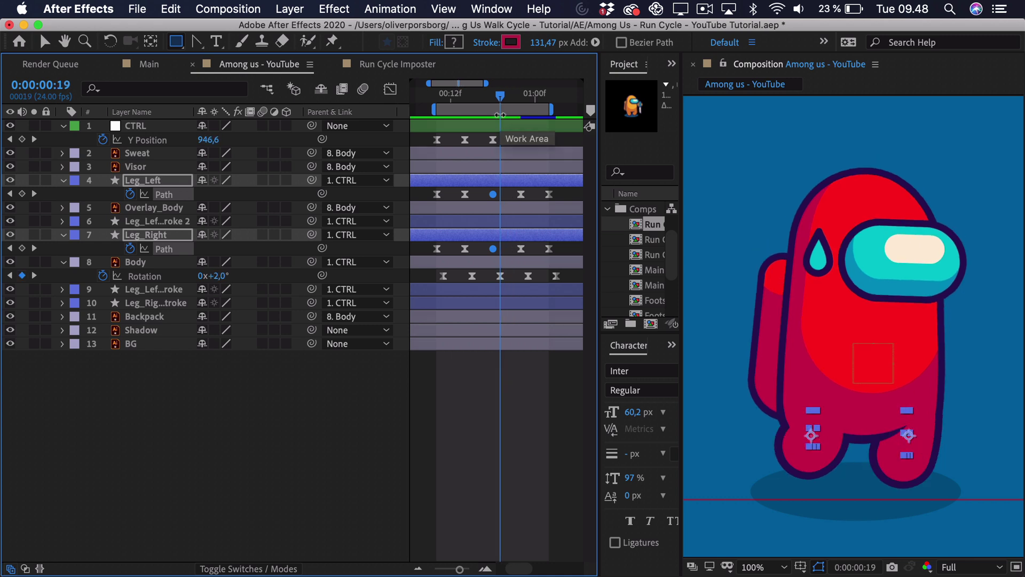
left_click_drag(500, 101, 437, 111)
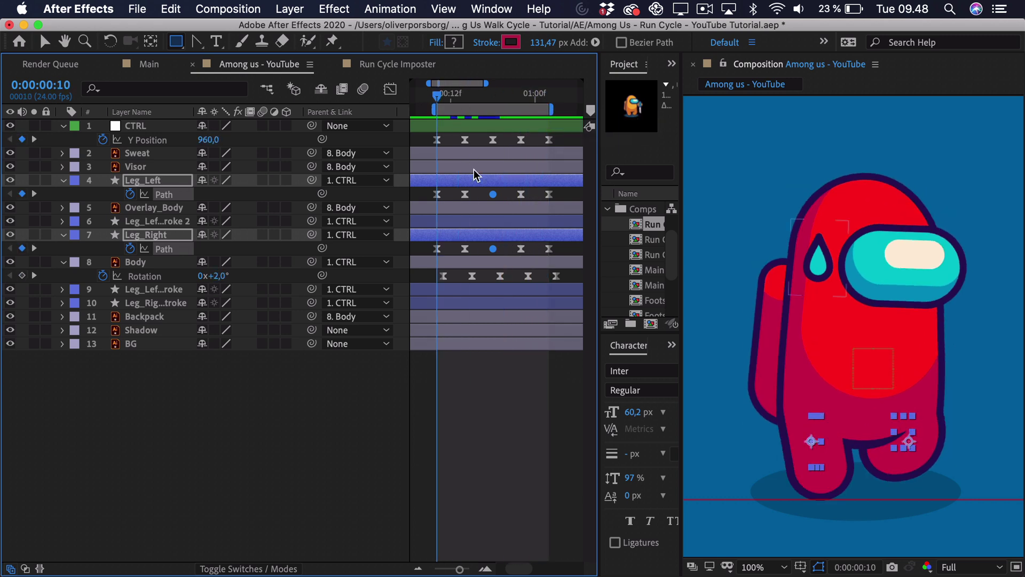
Convert the first and last Path keyframes of Leg_Left and Leg_Right to Auto Bezier interpolation and preview the run cycle
left_click_drag(559, 190, 543, 253)
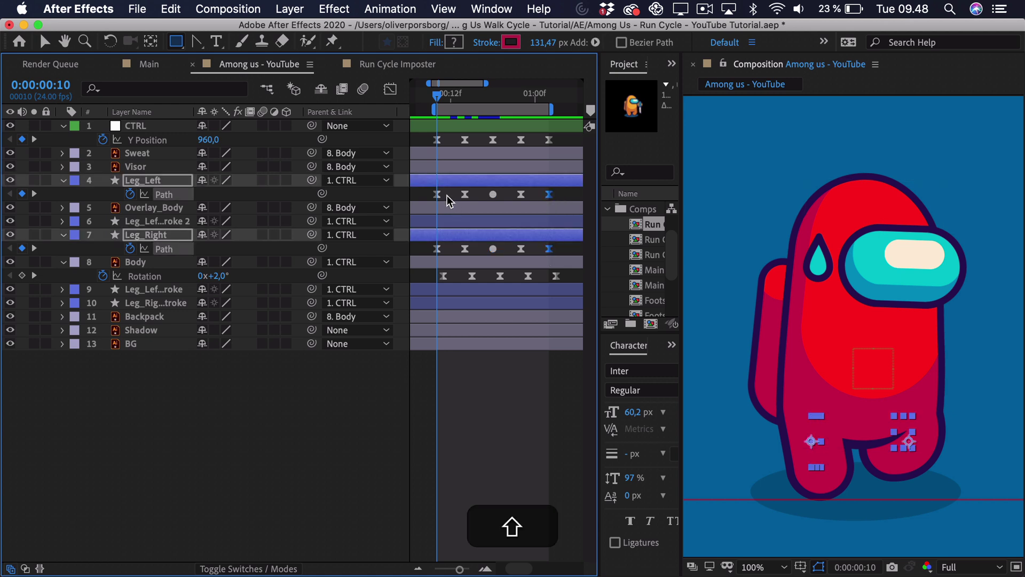
left_click_drag(435, 230, 440, 253)
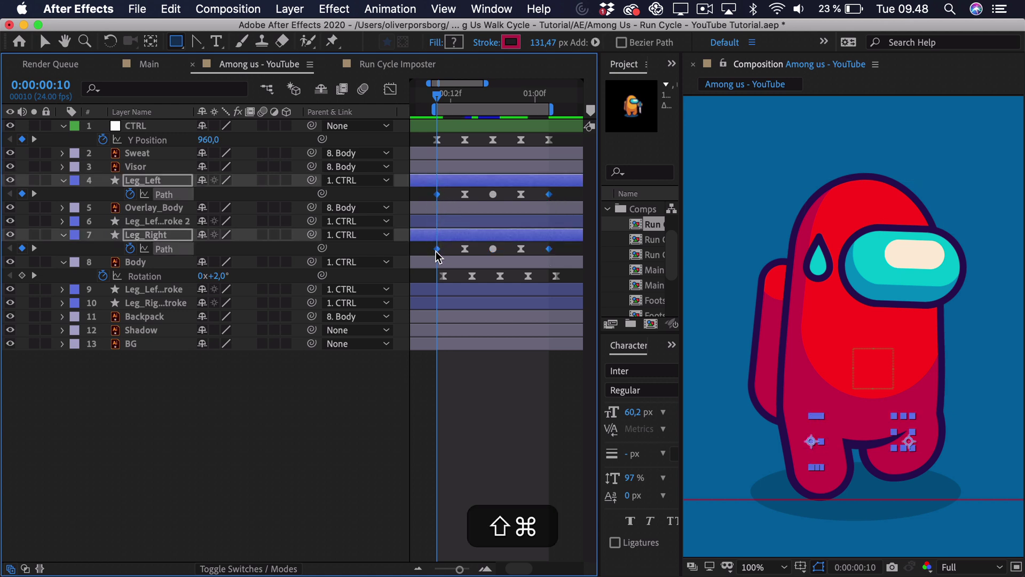
left_click(436, 249, "super")
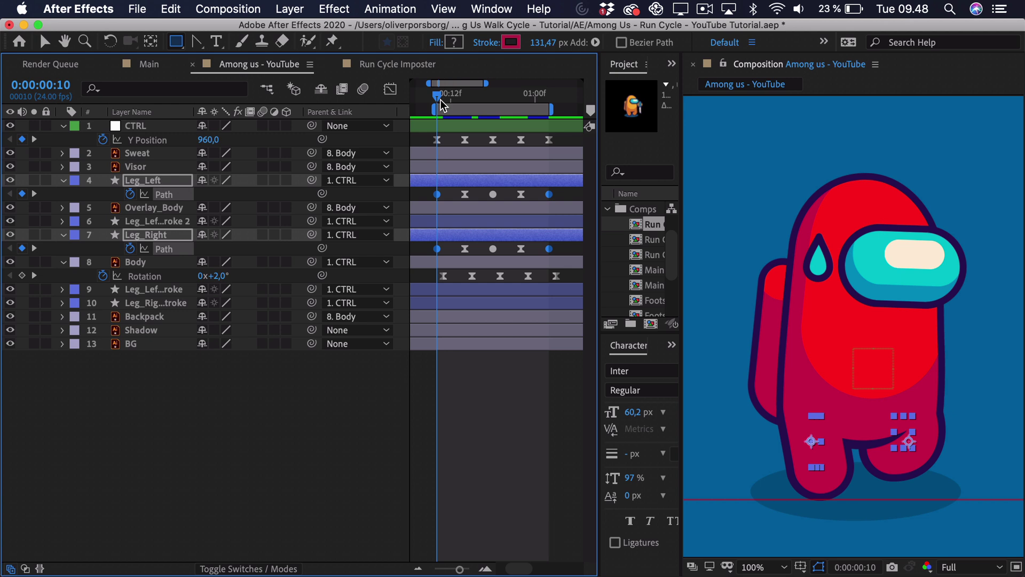
key("space")
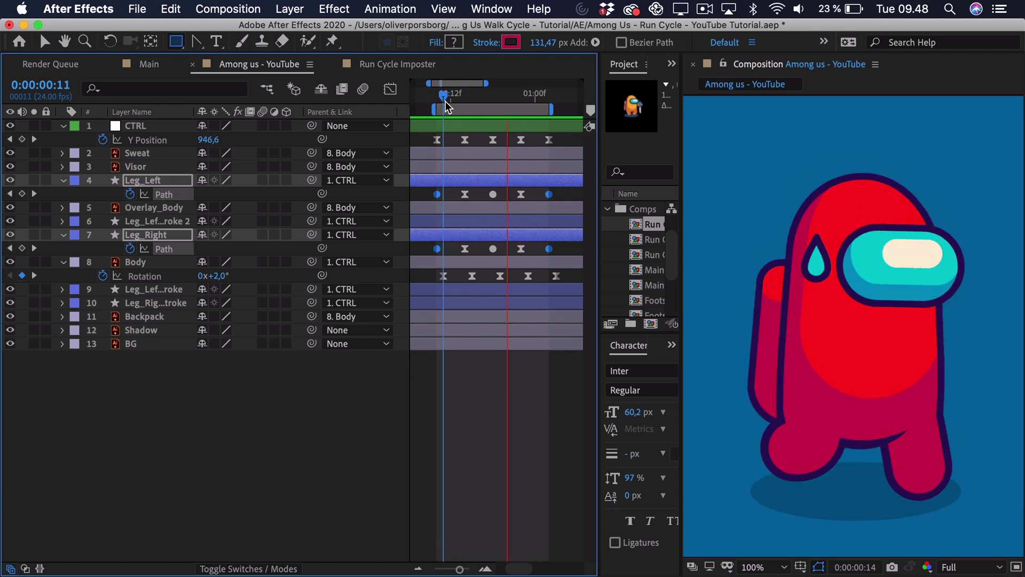
key("space")
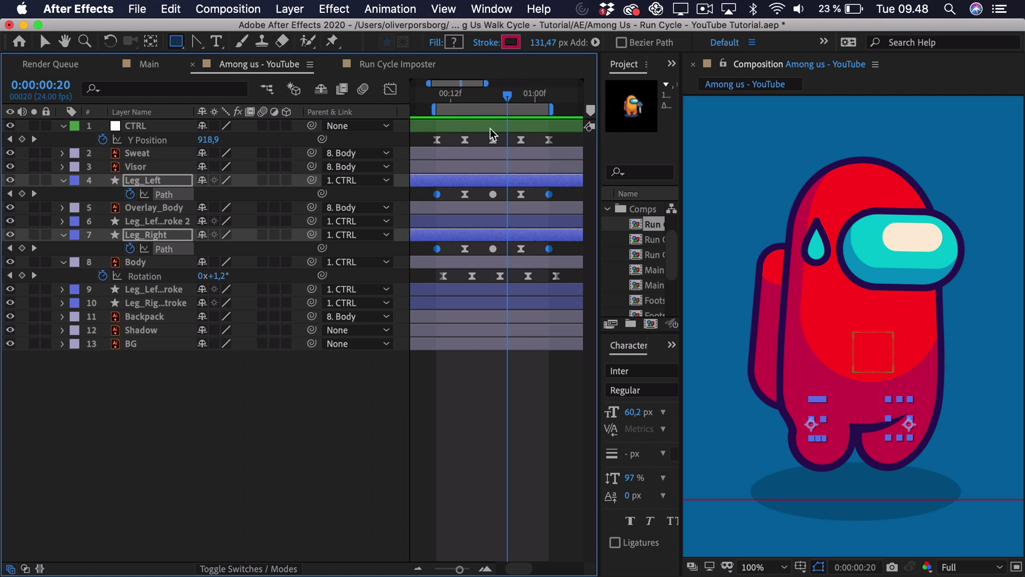
left_click_drag(507, 95, 465, 106)
key("space")
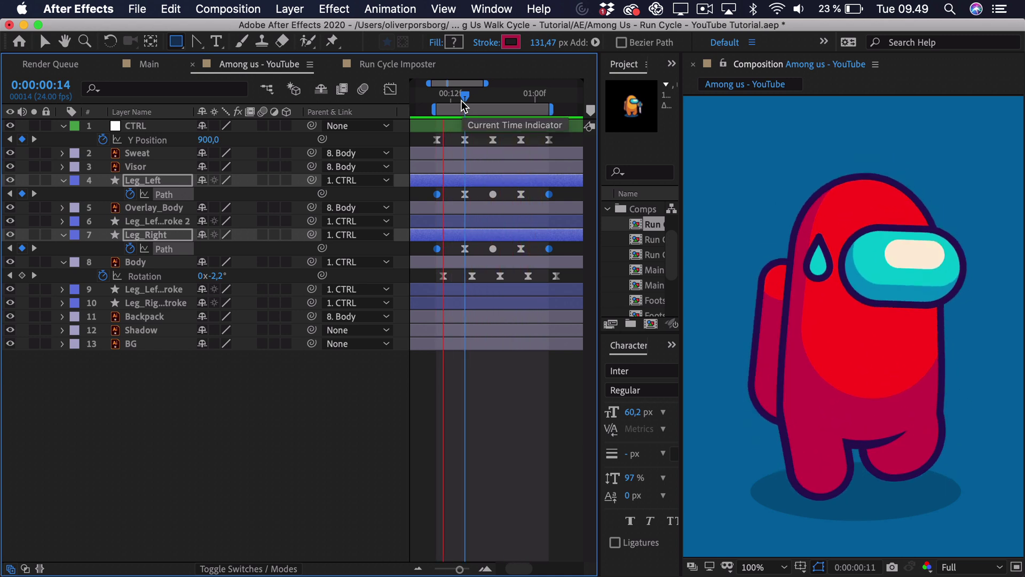
key("space")
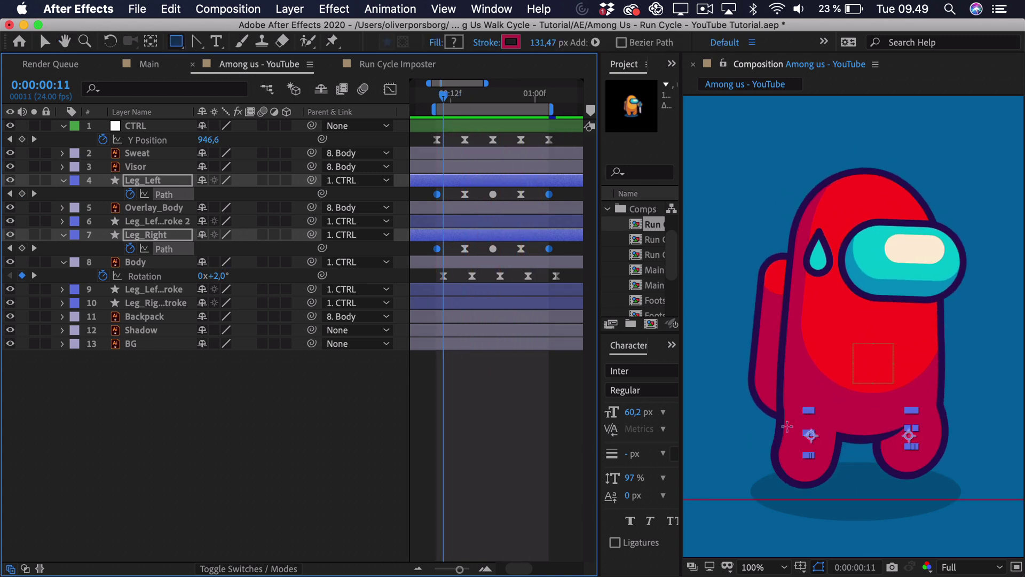
Lengthen the ease handles on both legs' Path keyframes at the two jump poses in the speed graph, and preview the cycle
left_click_drag(562, 191, 434, 256)
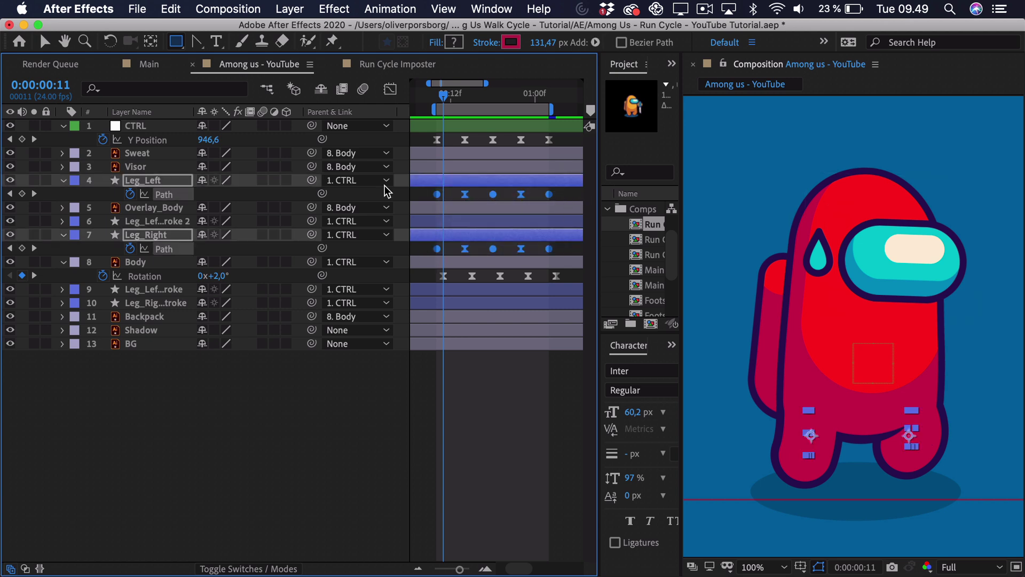
left_click(389, 89)
left_click_drag(448, 101, 469, 107)
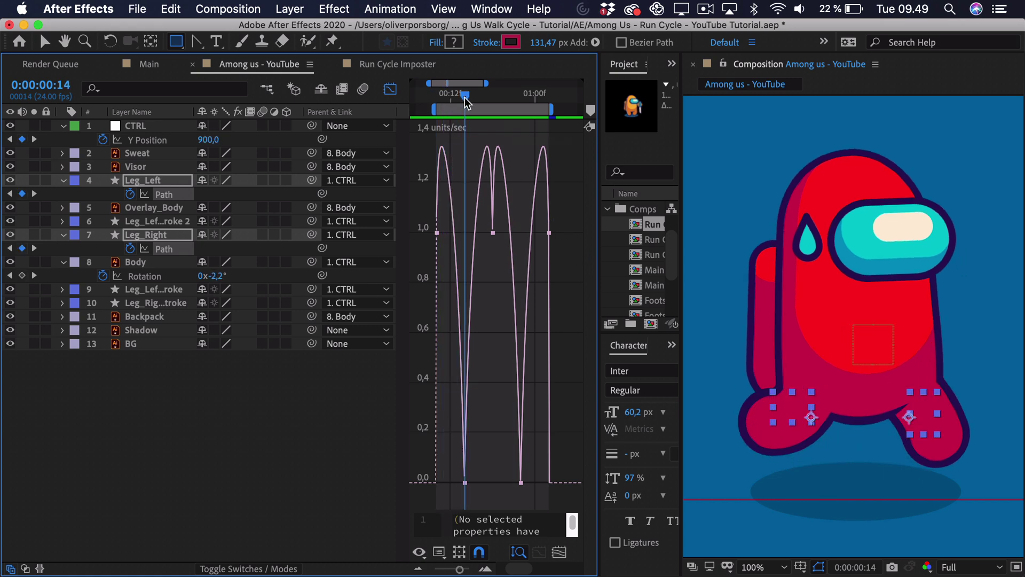
left_click_drag(466, 101, 467, 141)
left_click_drag(459, 479, 459, 473)
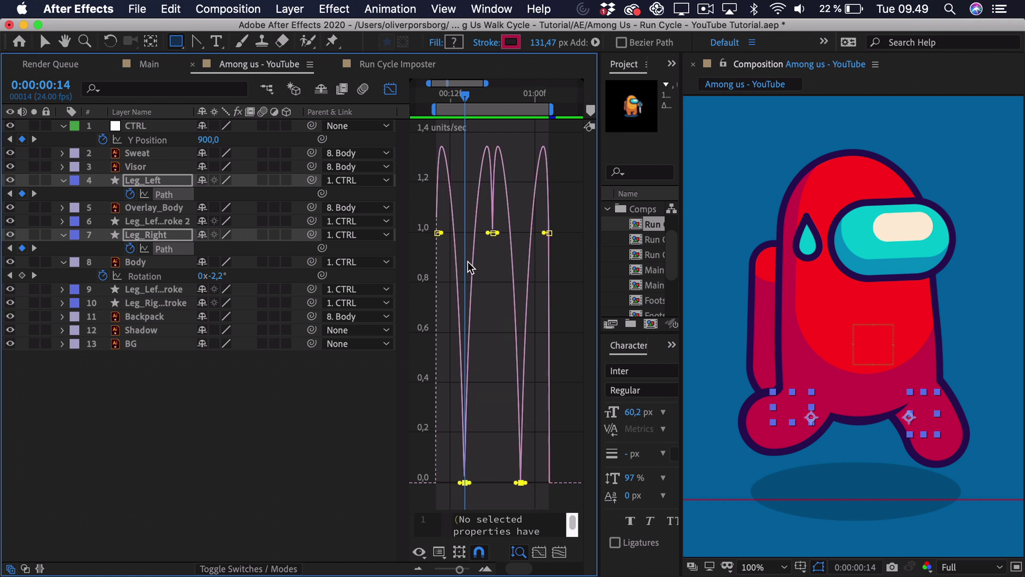
left_click_drag(466, 101, 466, 135)
left_click_drag(465, 483, 476, 486)
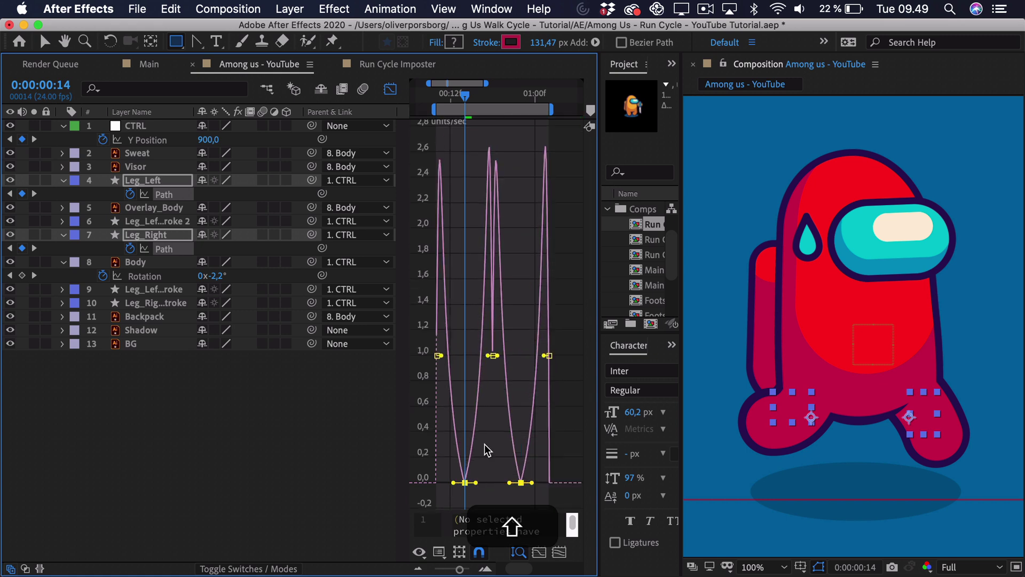
left_click(446, 98)
key("space")
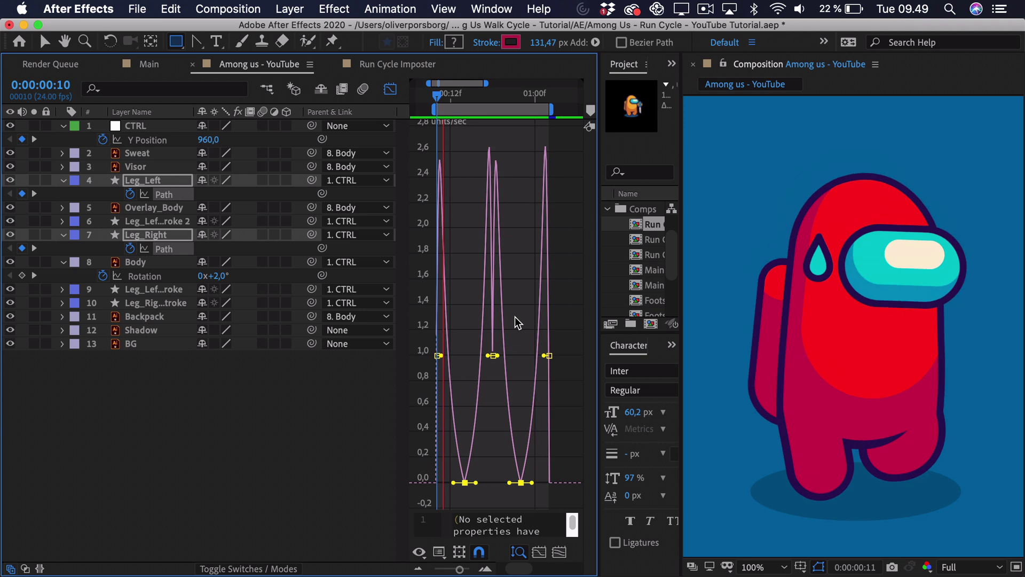
key("space")
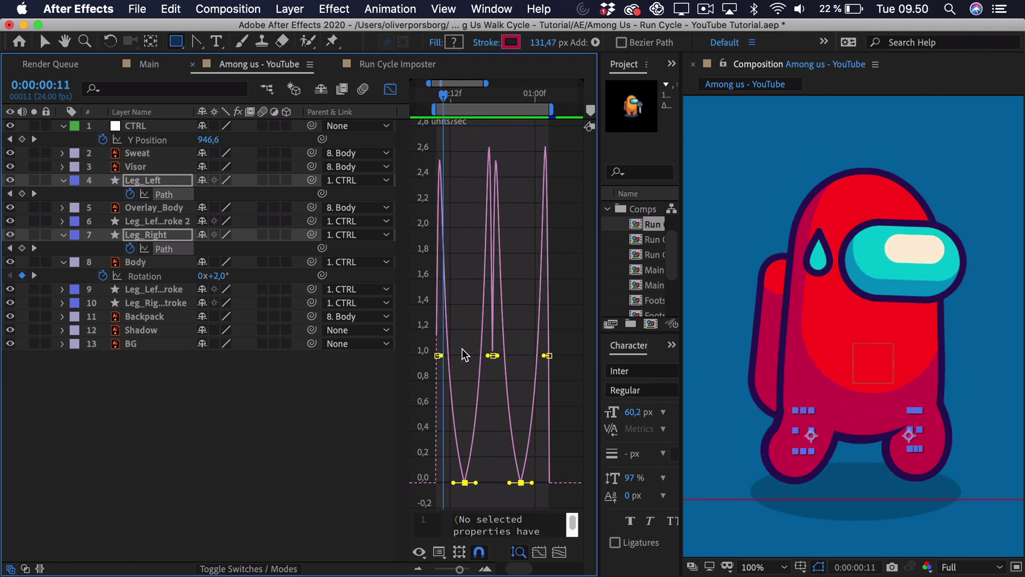
left_click(389, 88)
Show Body's Rotation keyframes in the value graph, lengthen the ease handles on all of them, and preview the motion
left_click(571, 283)
left_click_drag(572, 283, 423, 285)
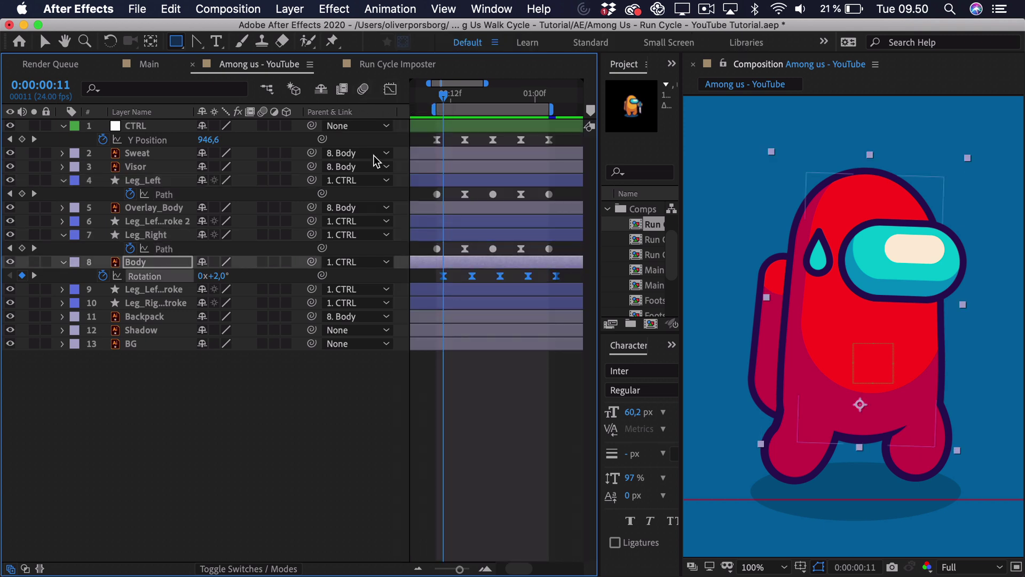
left_click(389, 89)
left_click(439, 552)
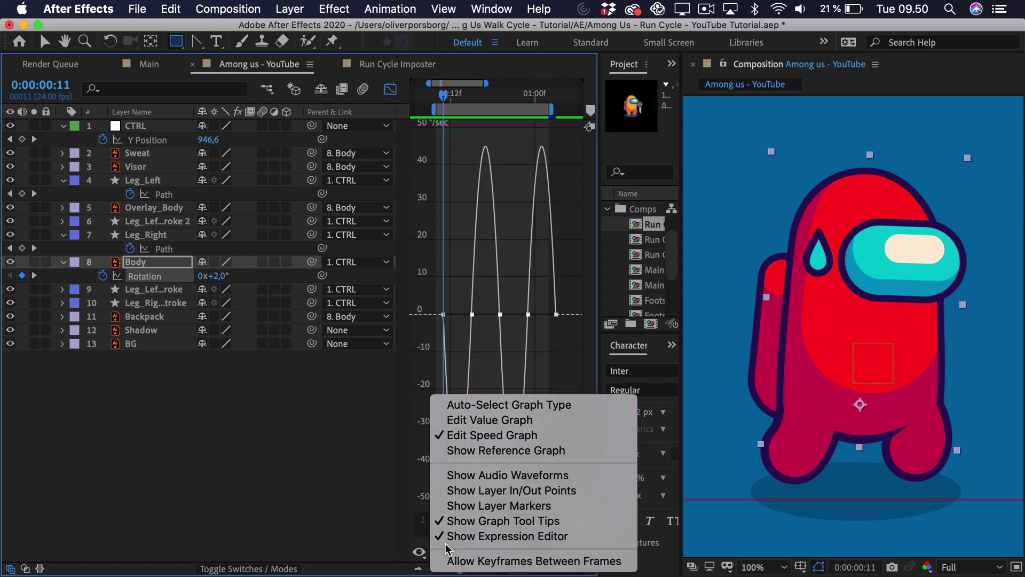
left_click(480, 419)
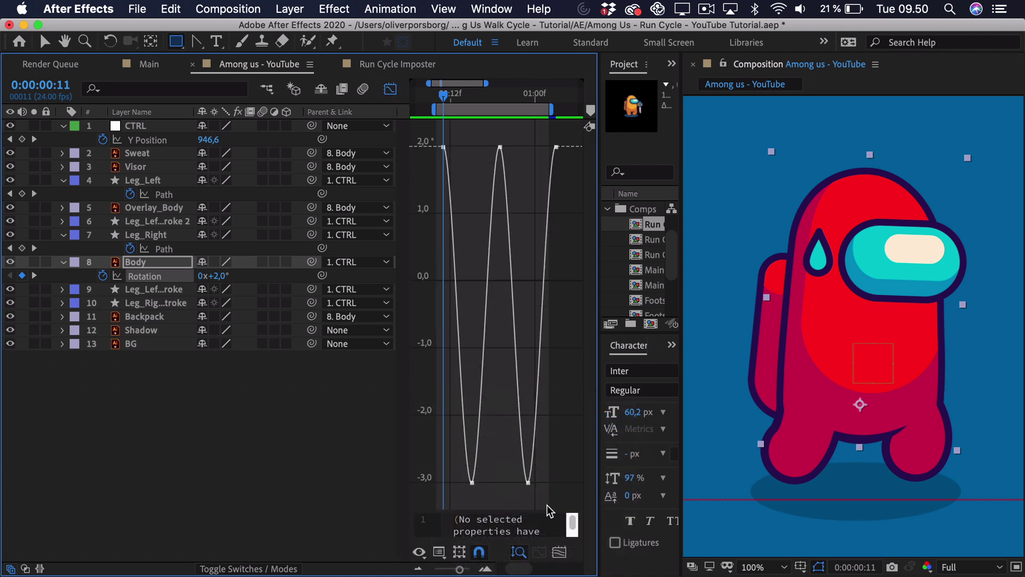
left_click_drag(568, 488, 485, 148)
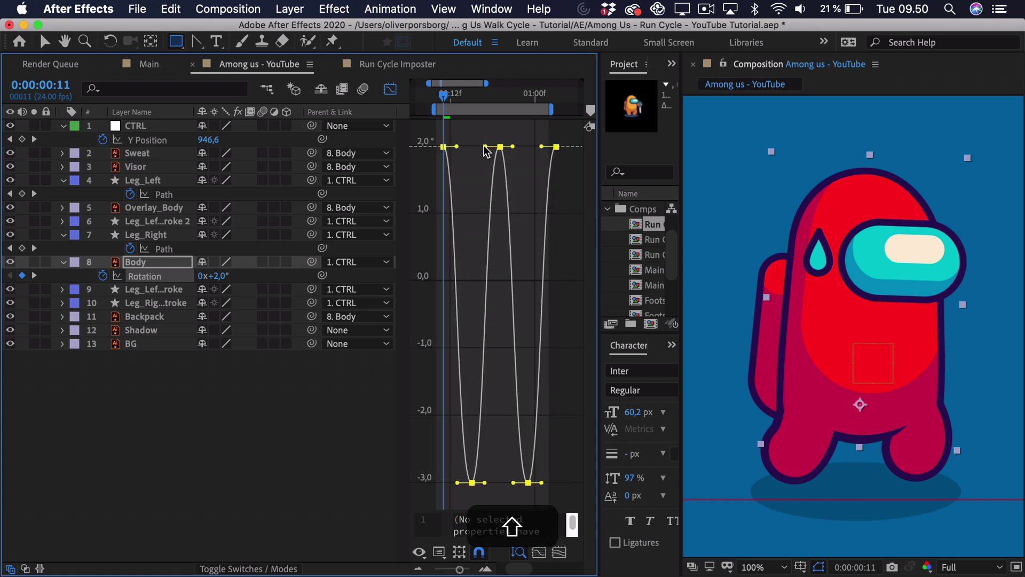
key("space")
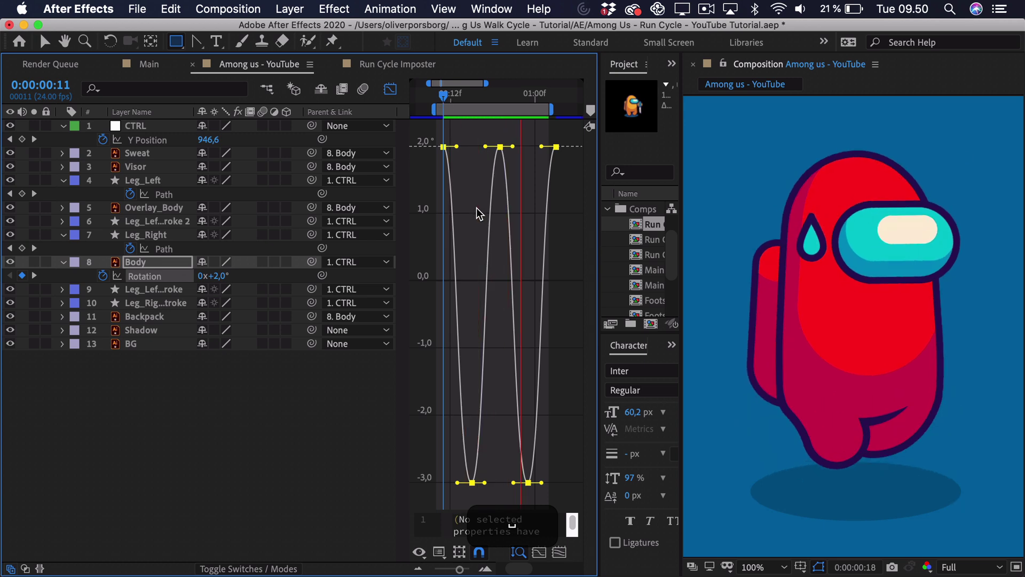
key("space")
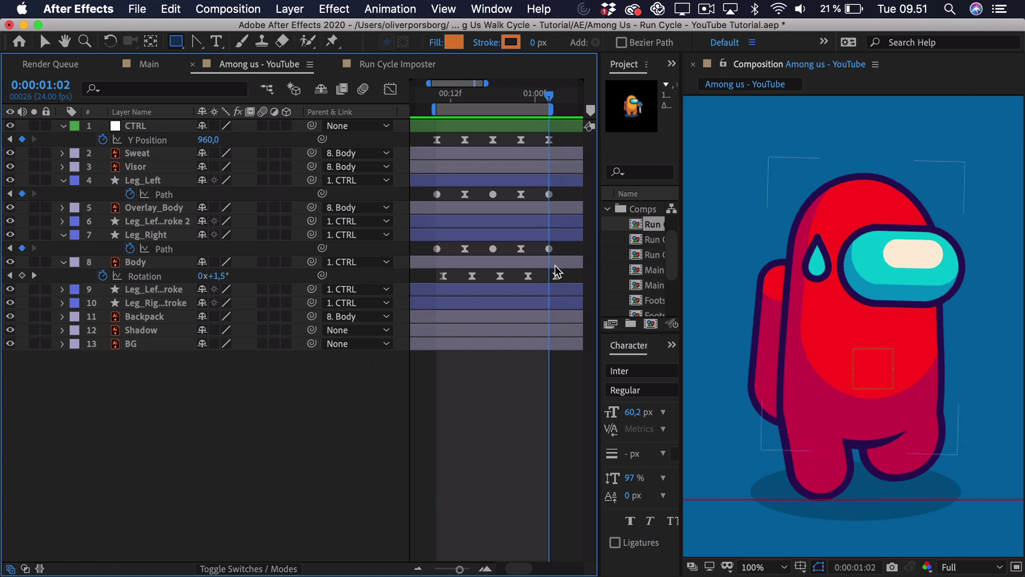
Add the expression loopIn(); to Body's Rotation and preview the cycle from 0:00:00:10
key("space")
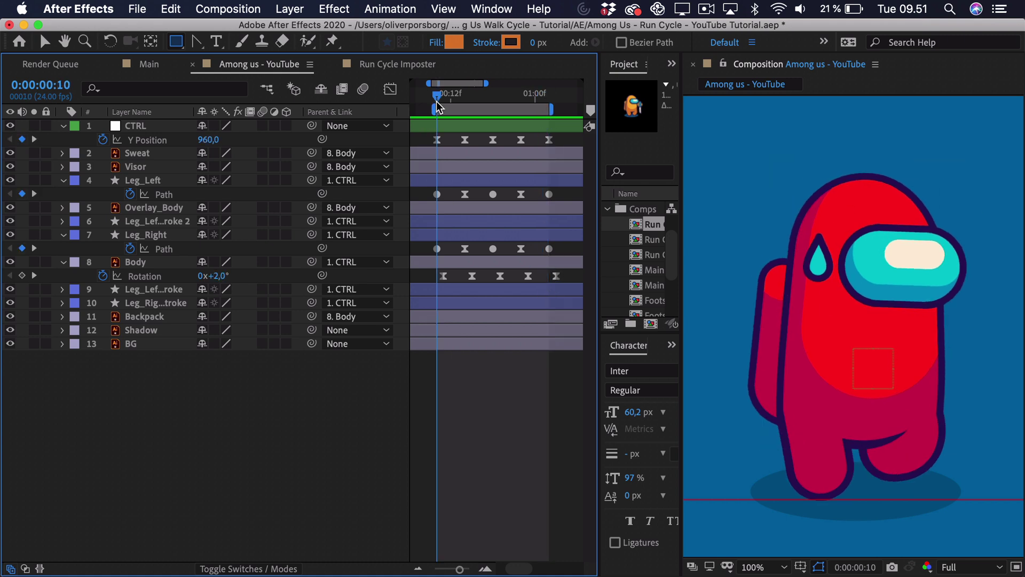
key("space")
left_click_drag(445, 98, 437, 98)
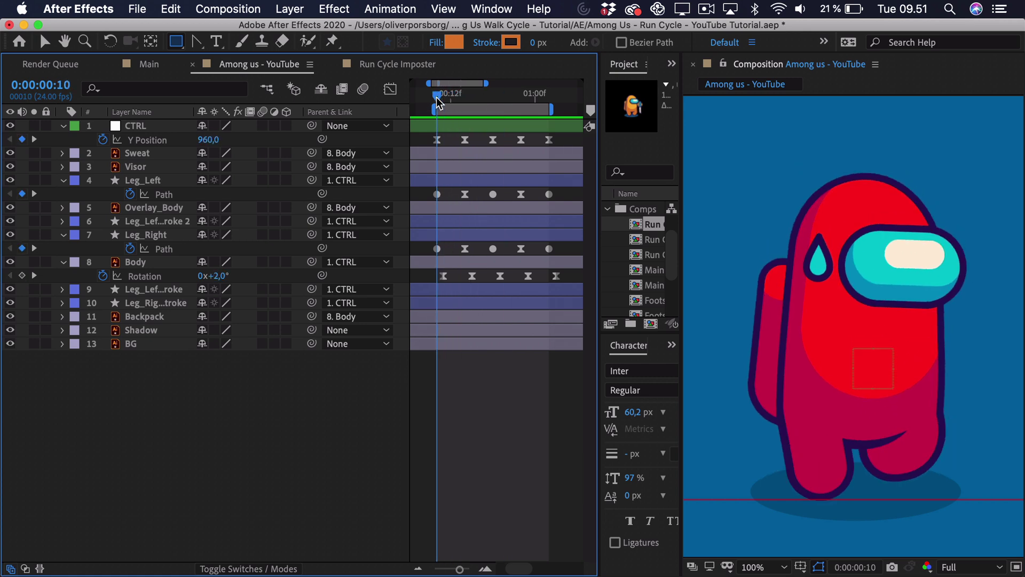
left_click(103, 275, "alt")
type("loopIn(")
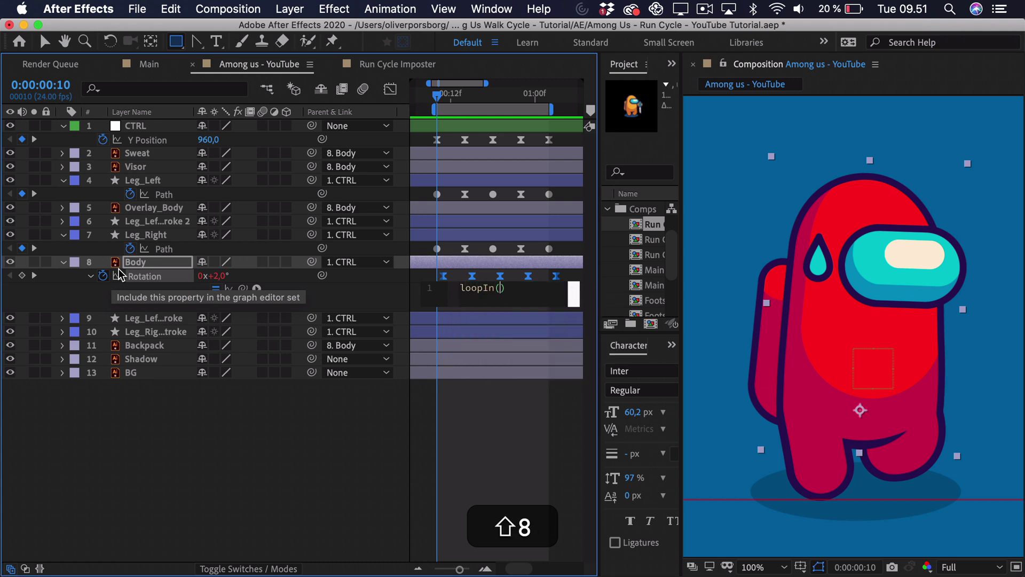
type(");")
left_click(504, 459)
key("space")
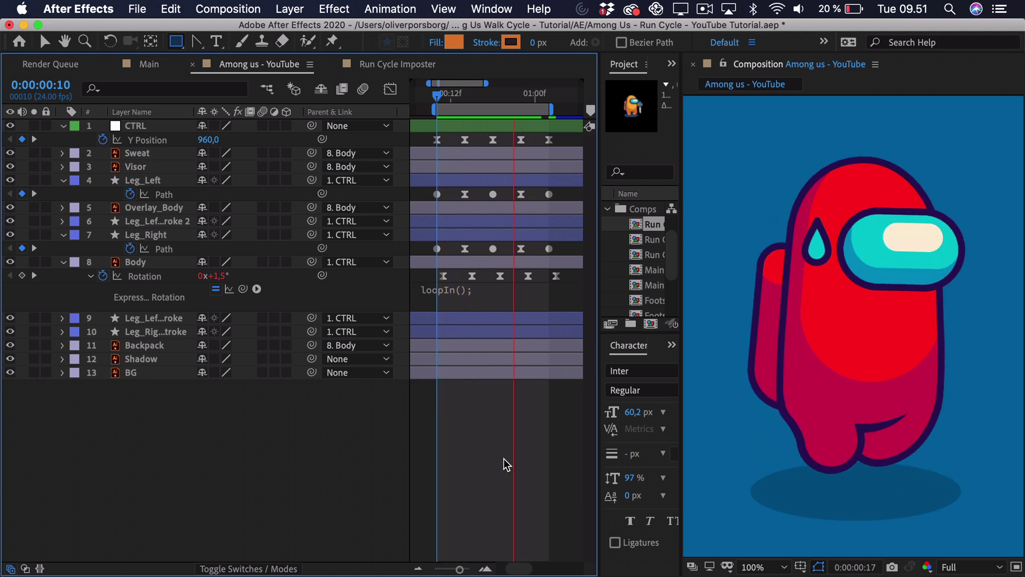
key("space")
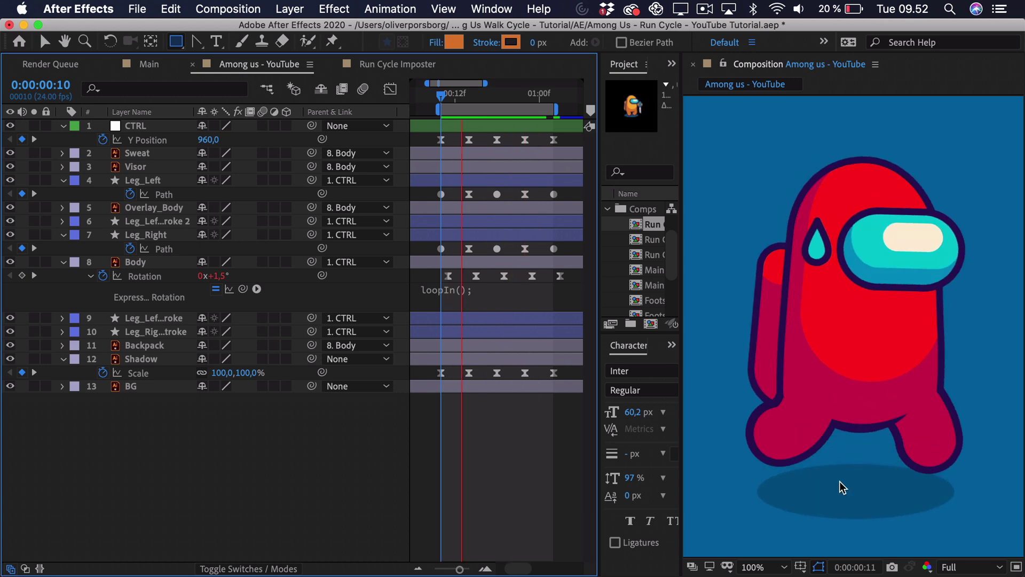
Preview the shadow's Scale animation and compare its size at the ground contact and jump poses
key("space")
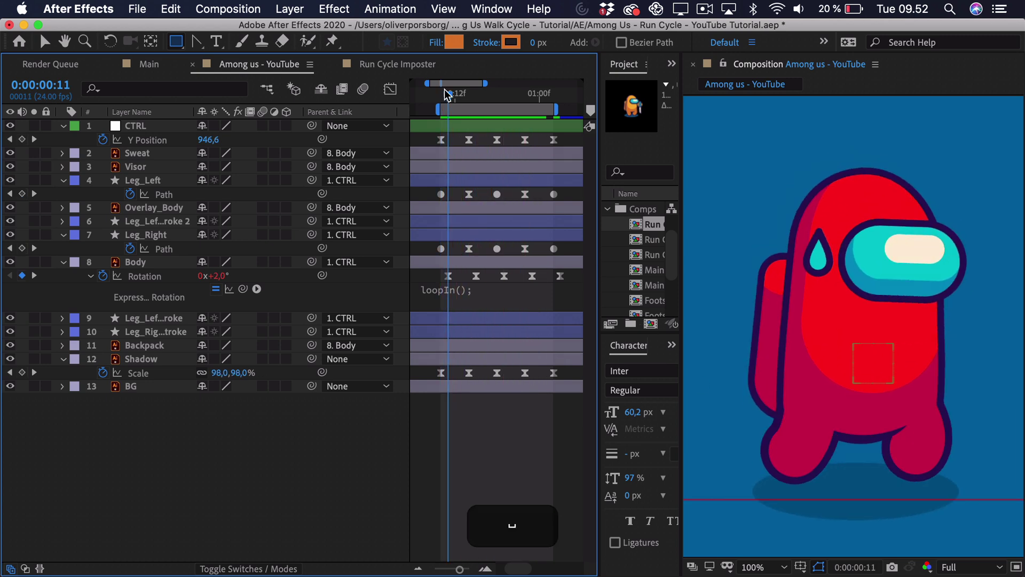
key("v")
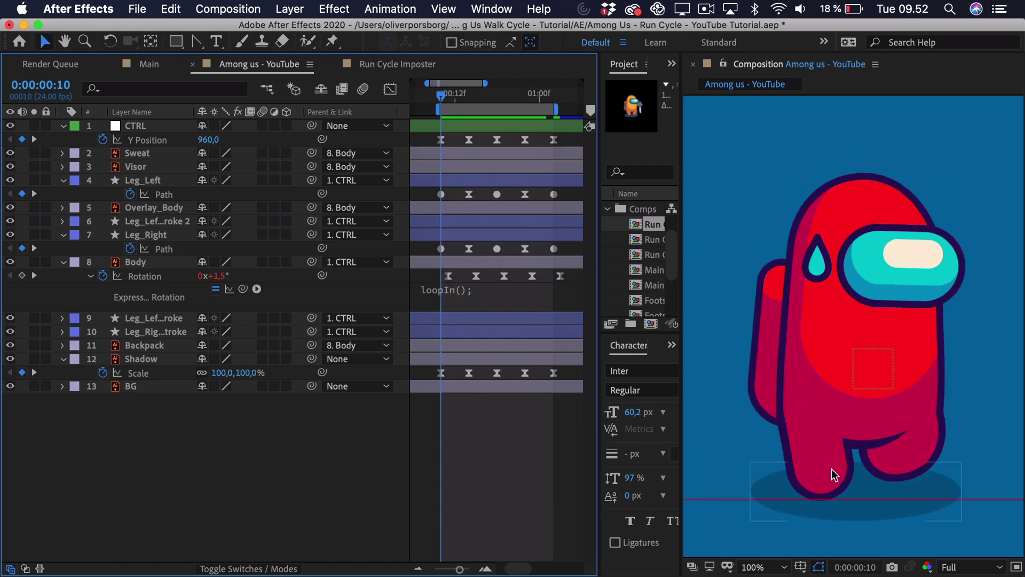
left_click_drag(454, 96, 466, 103)
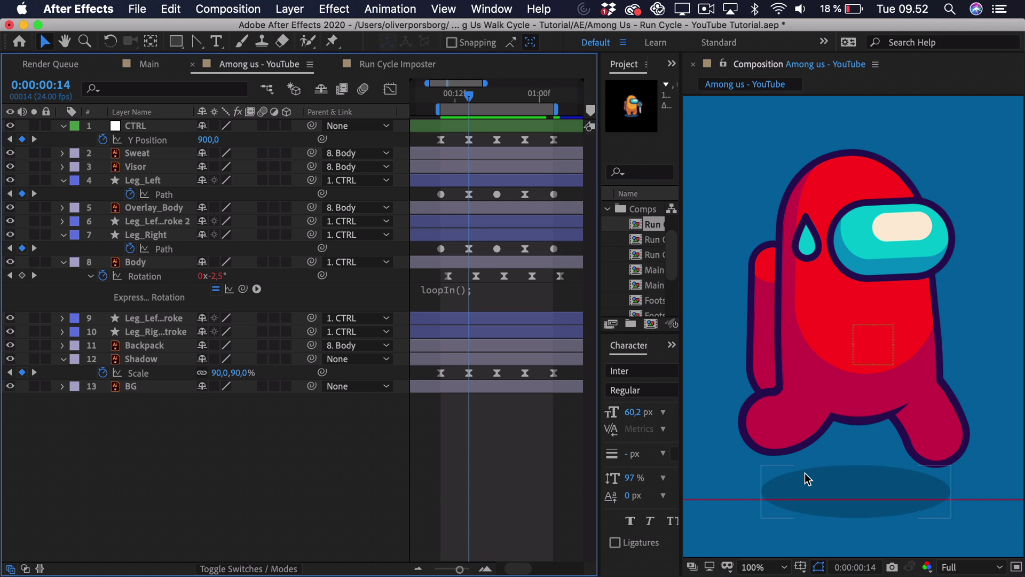
key("space")
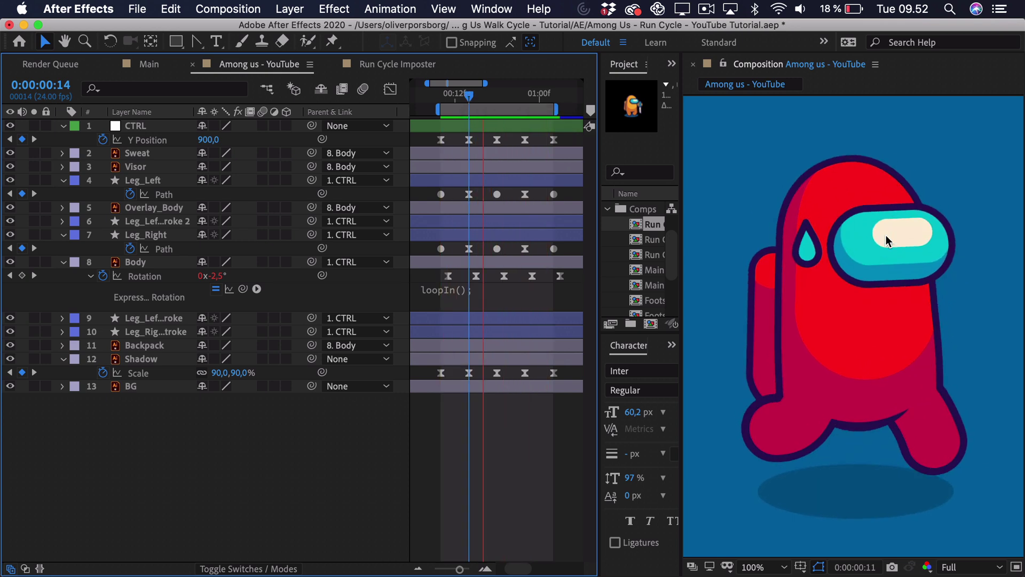
left_click_drag(473, 101, 501, 110)
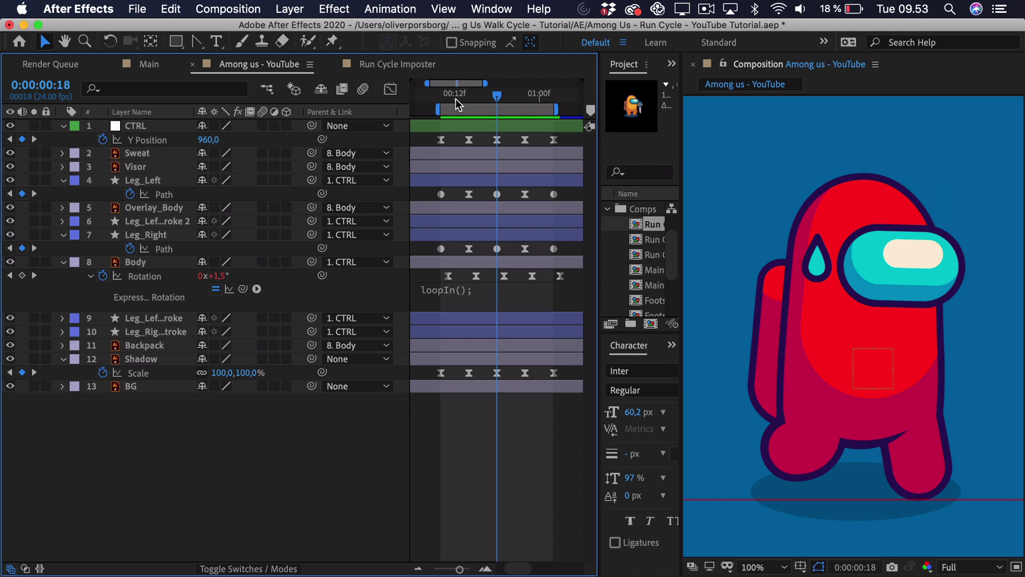
Start keyframing Body's Scale at 100% from 0:00:00:10 and move that keyframe three frames earlier
left_click(442, 102)
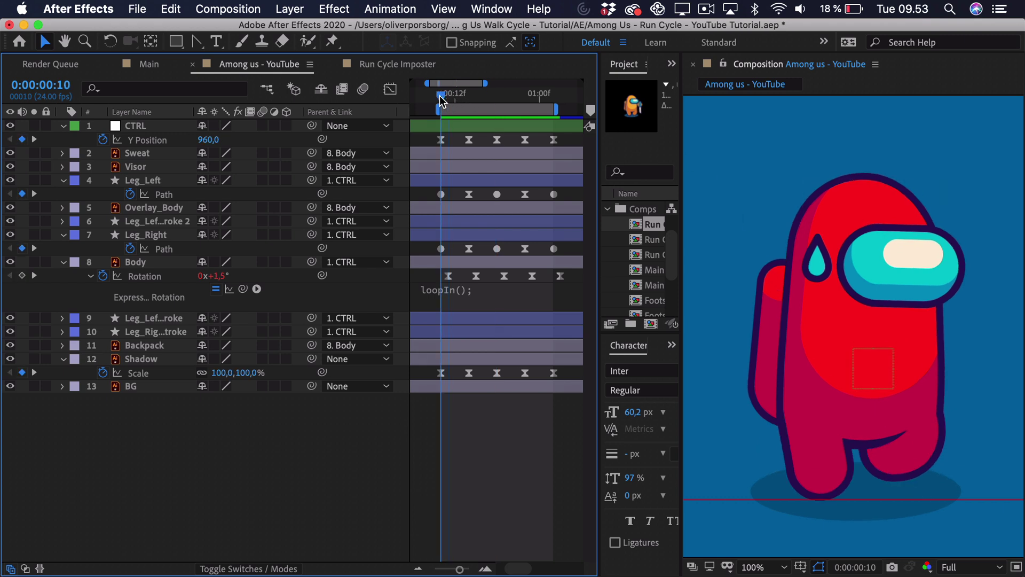
left_click(153, 262)
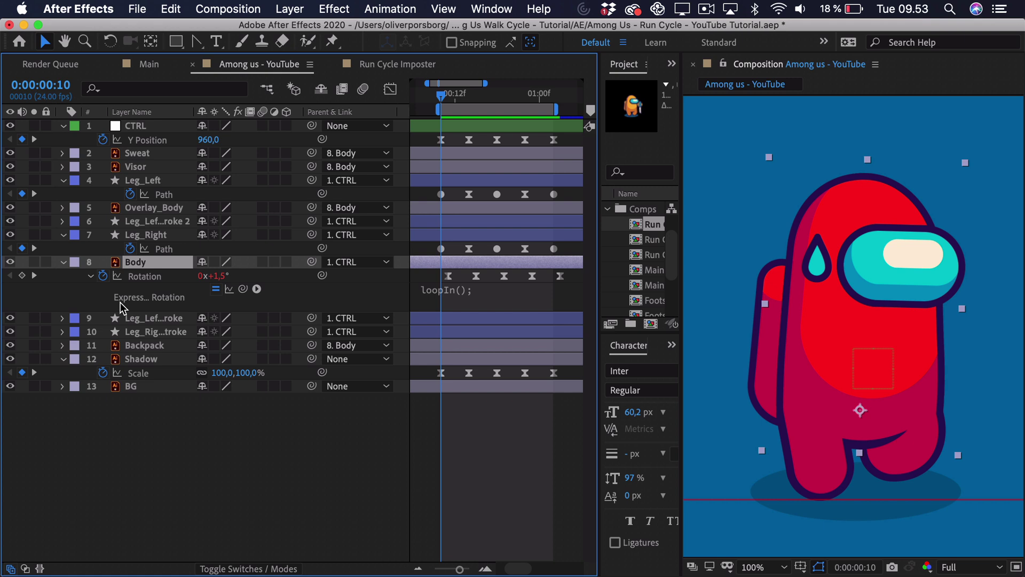
key("s")
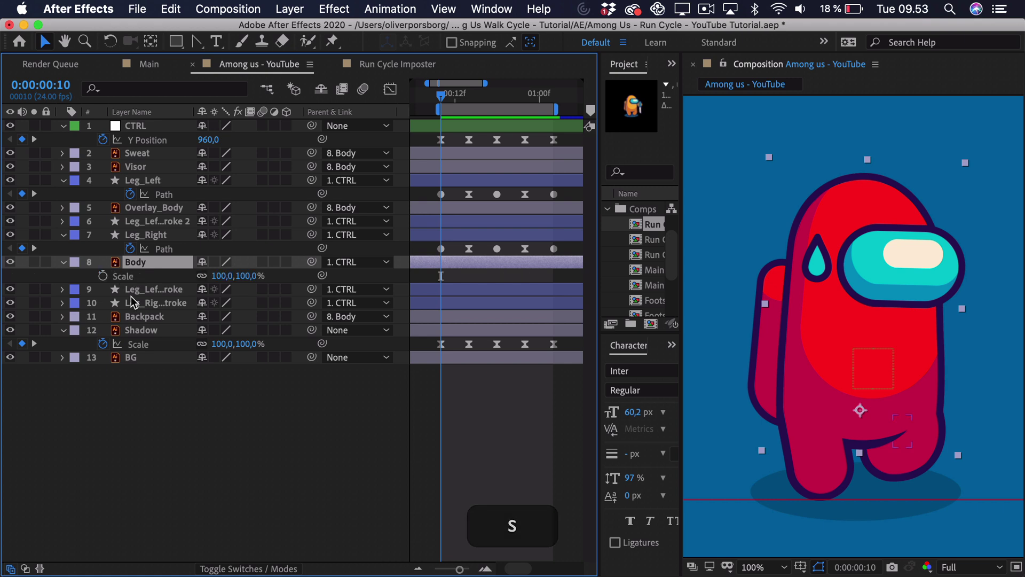
left_click(102, 276)
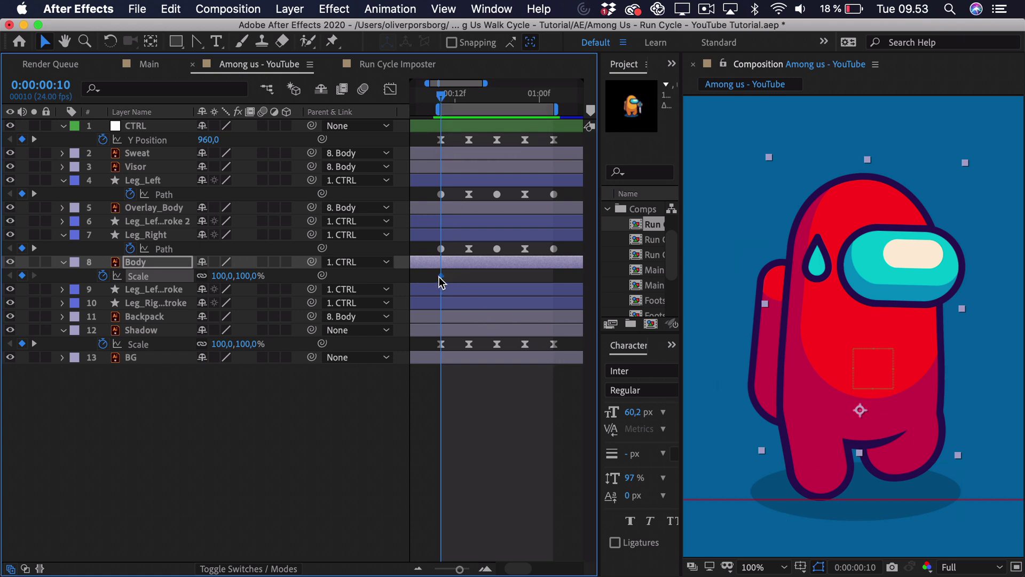
left_click_drag(431, 277, 420, 283)
Keyframe Body's Scale at 105% width and 95% height on the contact pose at 0:00:00:10
left_click(246, 276)
type("95")
key("Return")
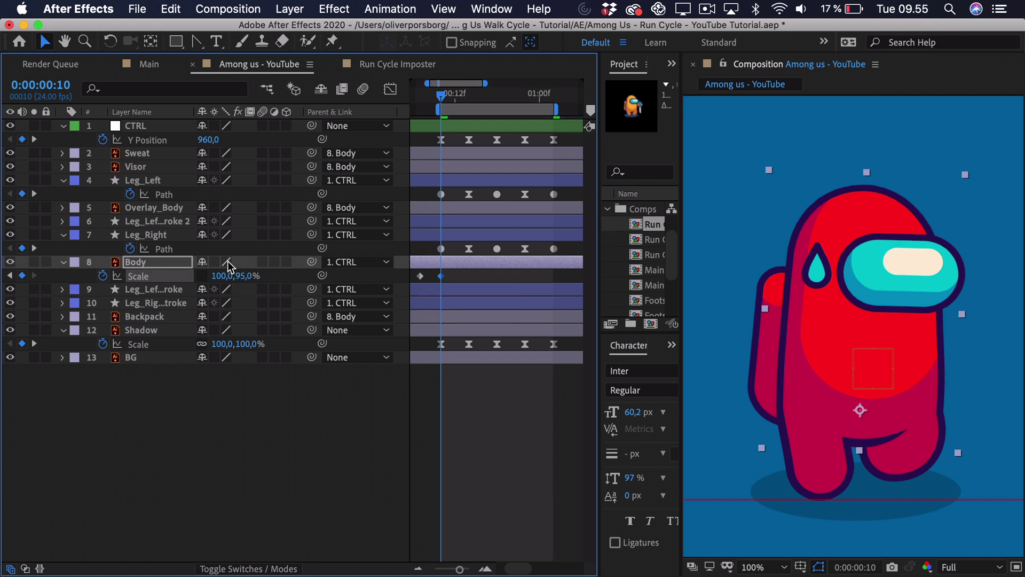
left_click(219, 276)
key("Right")
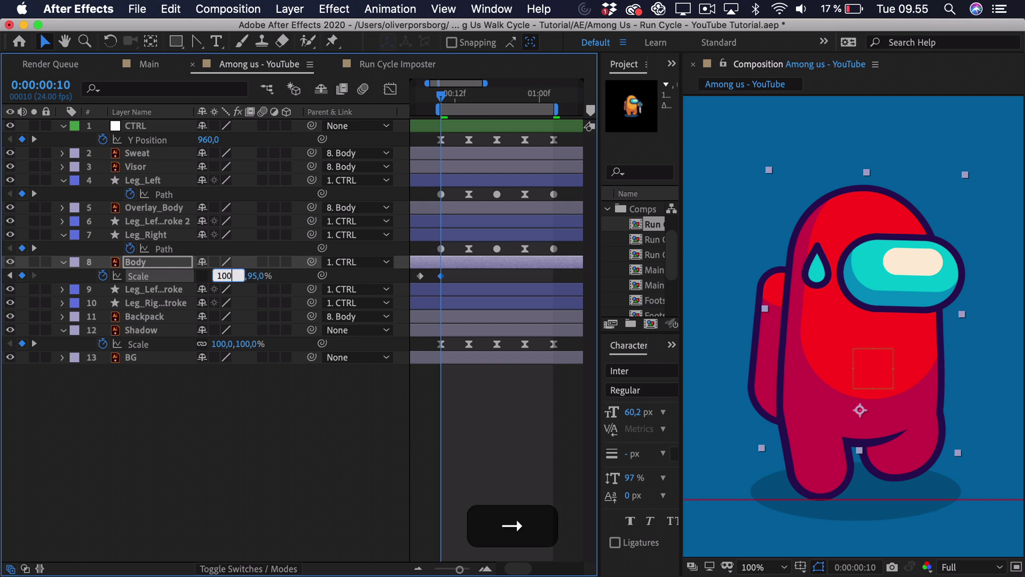
type("5")
key("Return")
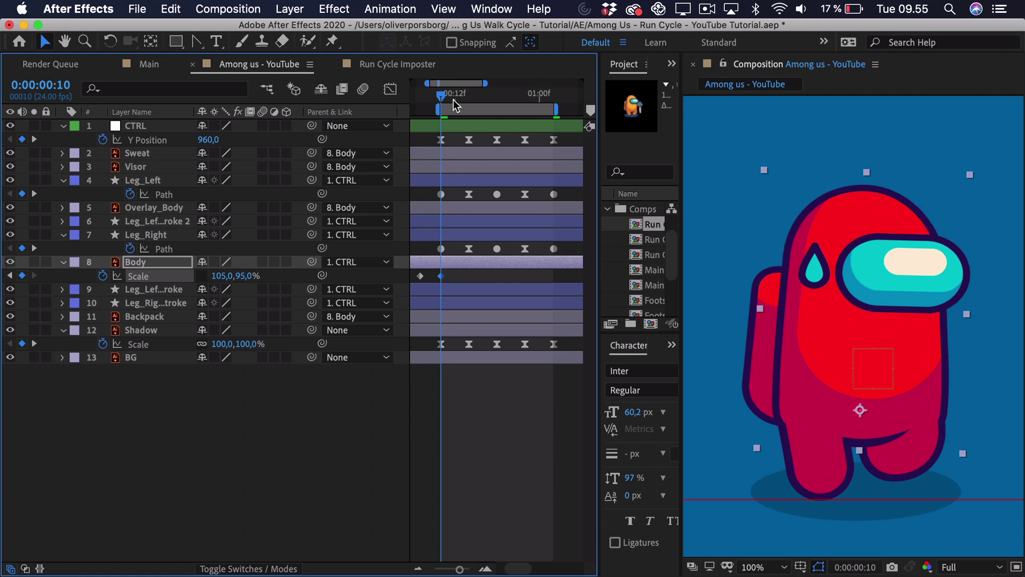
Copy Body's 100% Scale keyframe and paste it at 0:00:00:13
key("super+Right")
key("super+Right")
key("super+Right")
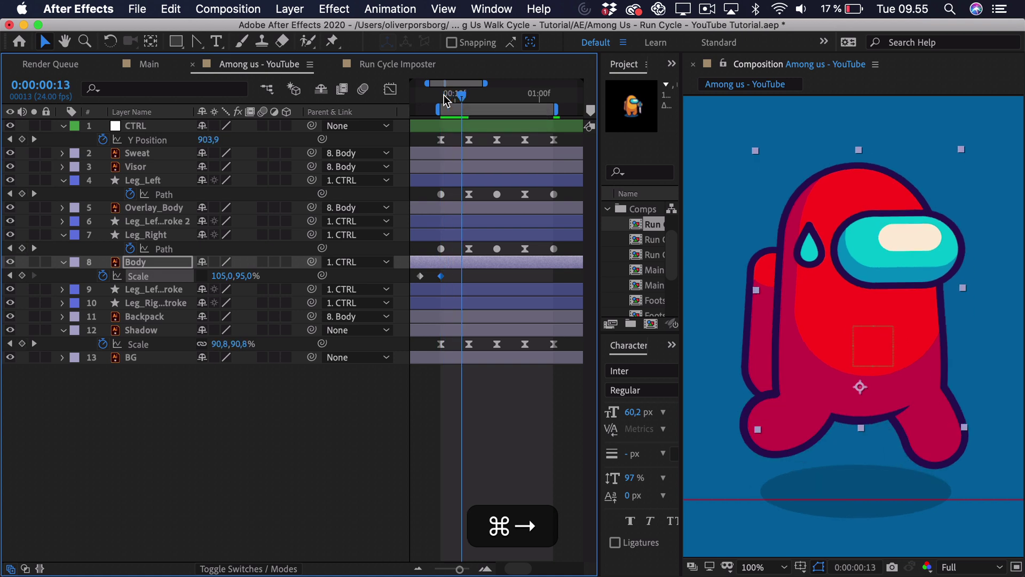
left_click(421, 276)
key("super+c")
key("super+v")
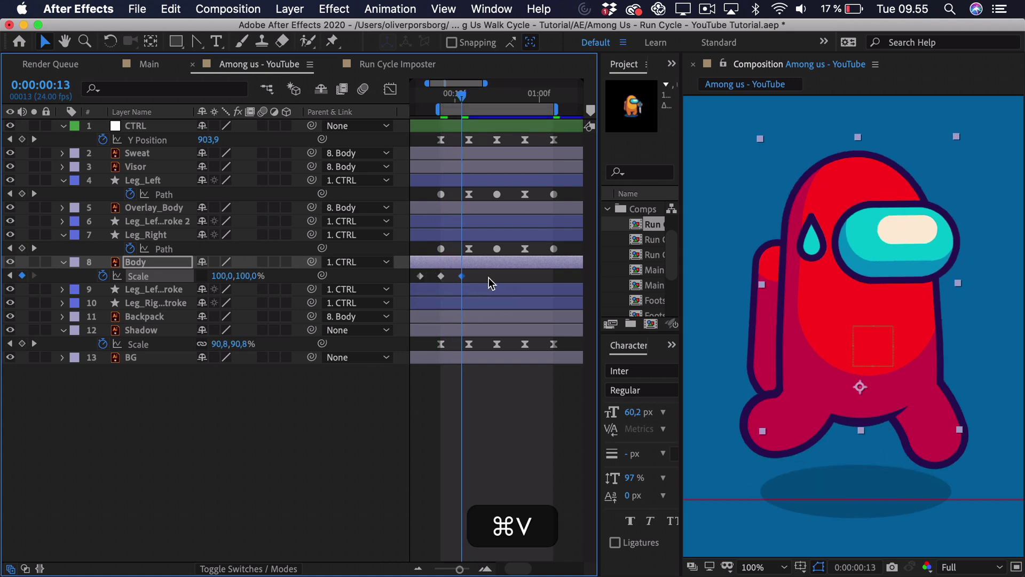
Apply Easy Ease to Body's three Scale keyframes and refine their easing in the graph editor
left_click_drag(476, 274, 409, 277)
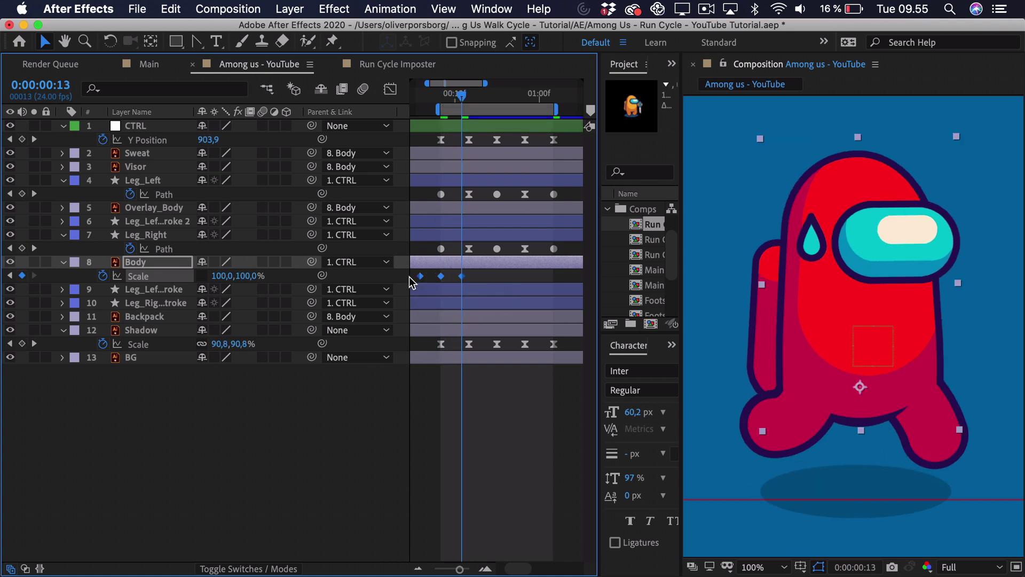
key("F9")
left_click(391, 88)
left_click_drag(448, 105, 463, 118)
left_click_drag(481, 353, 435, 320)
mouse_move(435, 92)
left_mouse_down()
mouse_move(421, 94)
mouse_move(458, 103)
mouse_move(439, 110)
left_mouse_up()
left_click(390, 89)
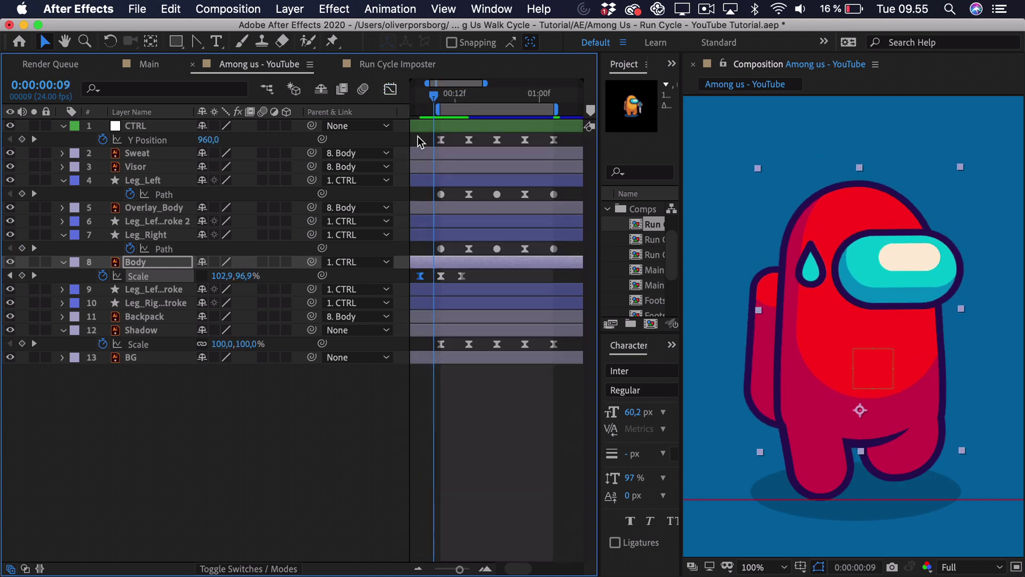
Duplicate Body's three Scale keyframes so that the squash pose falls on the contact pose at 0:00:00:18
left_click_drag(478, 275, 424, 278)
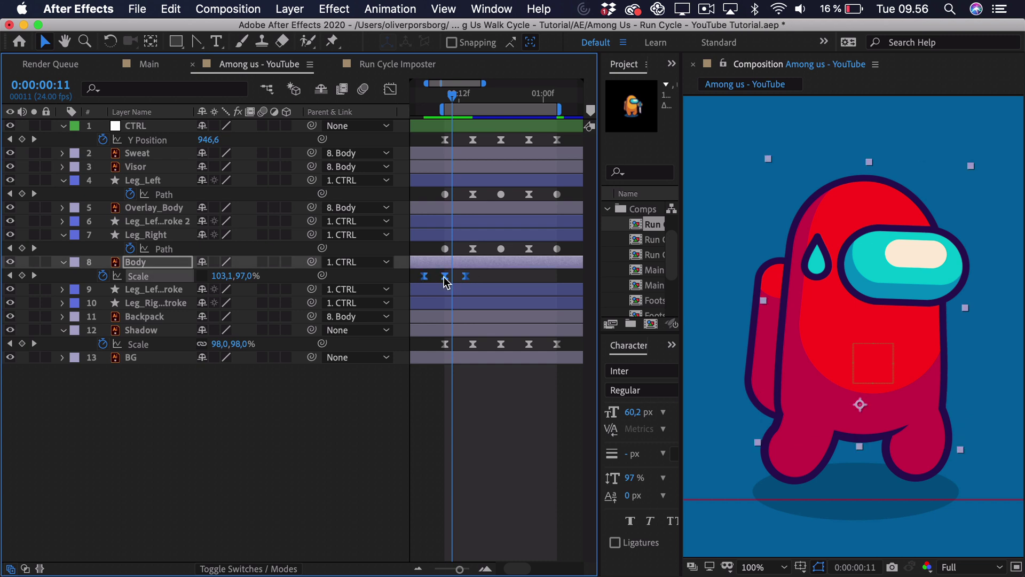
key("super+c")
left_click_drag(488, 93, 502, 102)
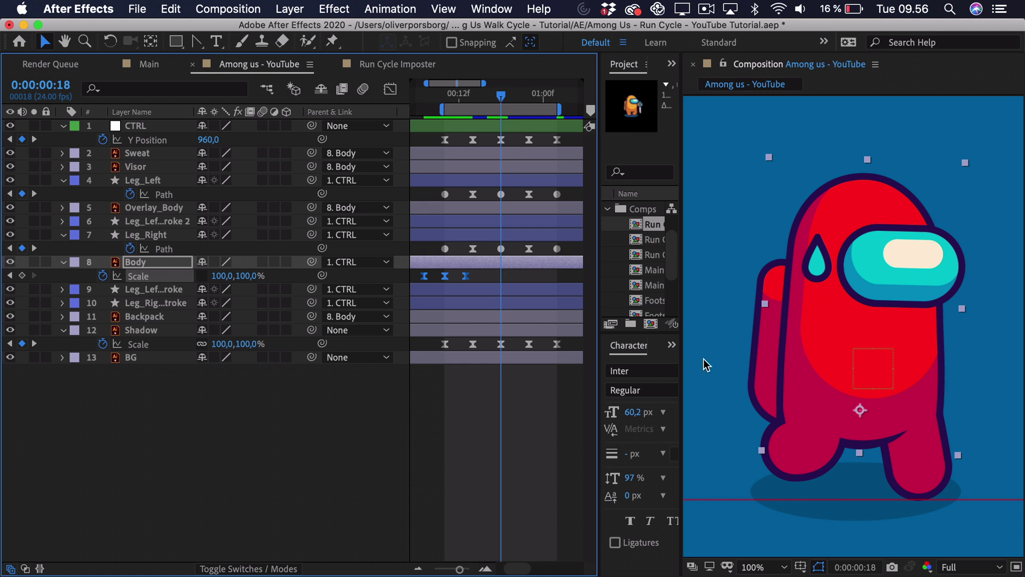
key("super+v")
left_click_drag(522, 276, 509, 279)
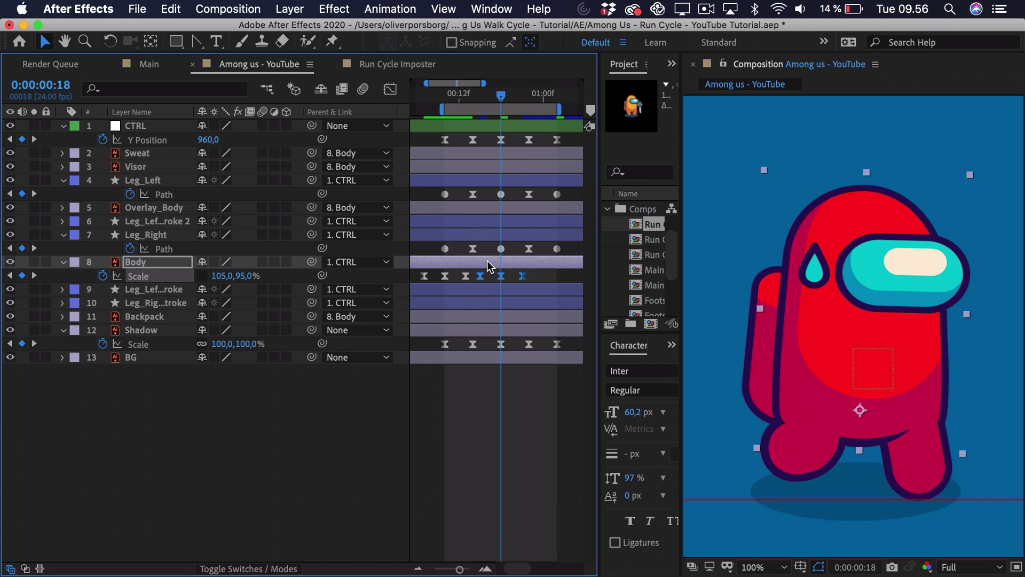
Paste the three Scale keyframes again with the squash pose aligned to 0:00:01:02, and preview the cycle
left_click_drag(501, 97, 556, 105)
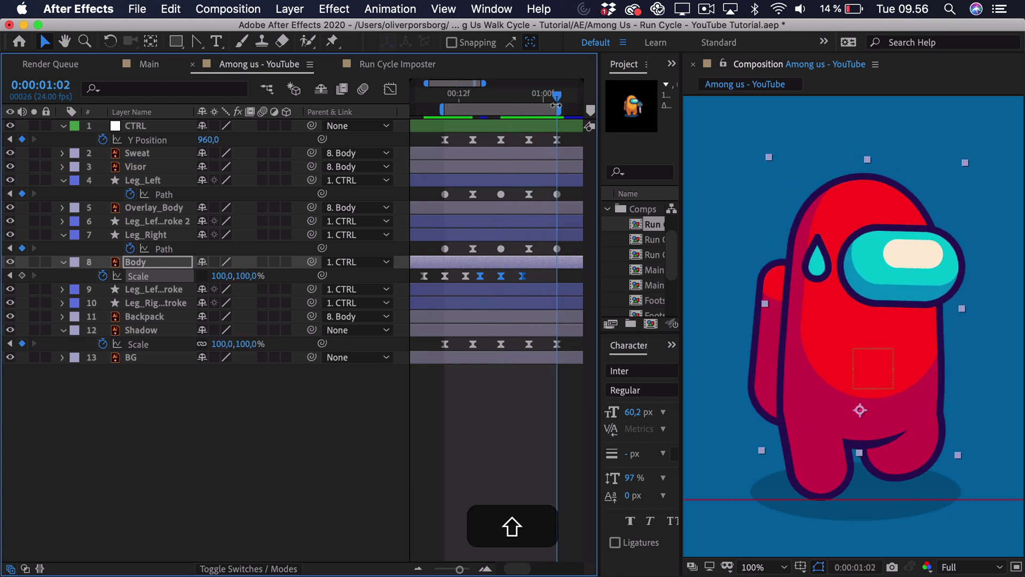
key("shift+super+v")
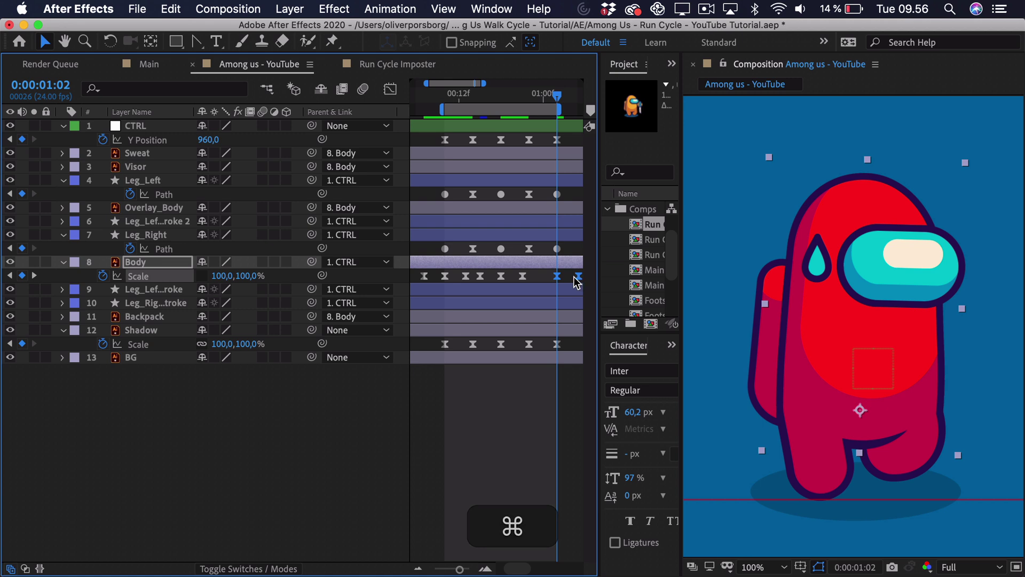
key("shift+space")
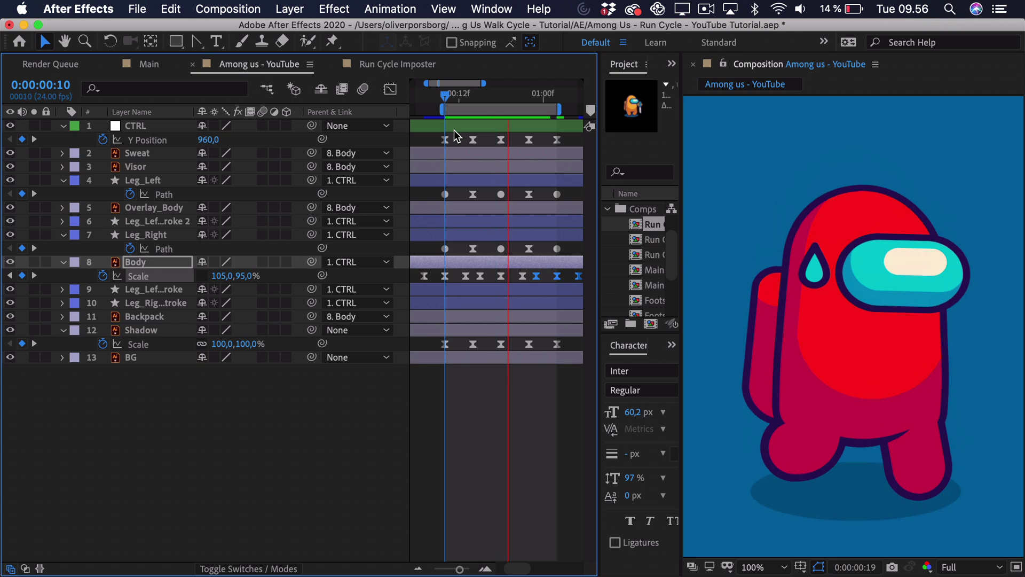
key("space")
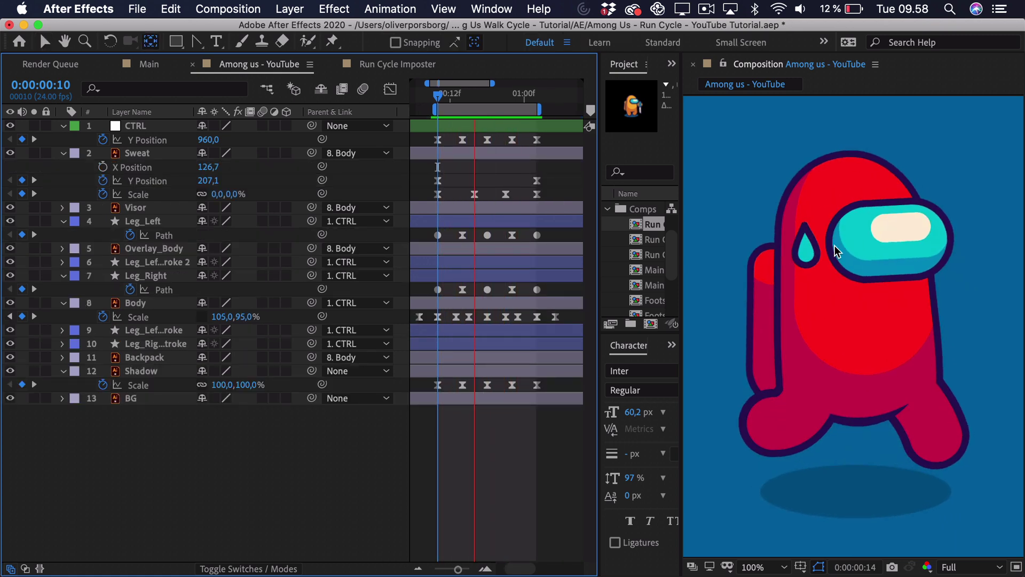
Examine the timing and graph curves of the Sweat layer's Scale and Y Position keyframes
key("space")
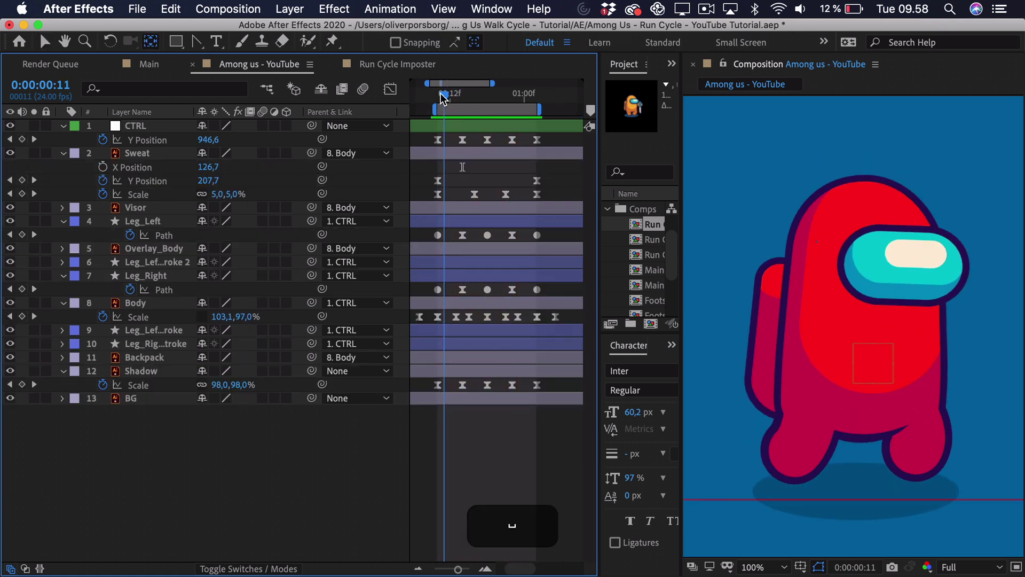
left_click(458, 153)
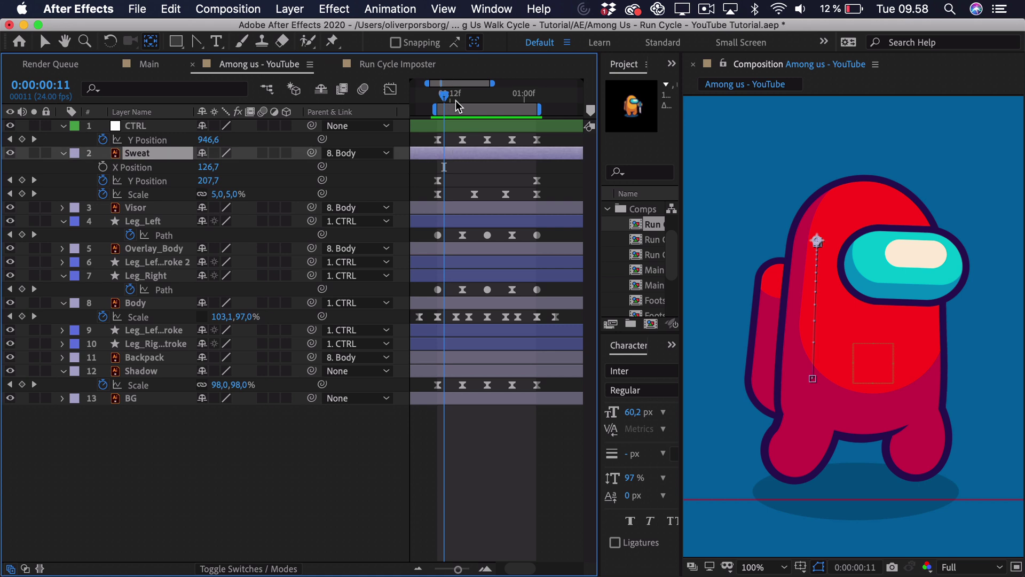
left_click_drag(446, 99, 474, 99)
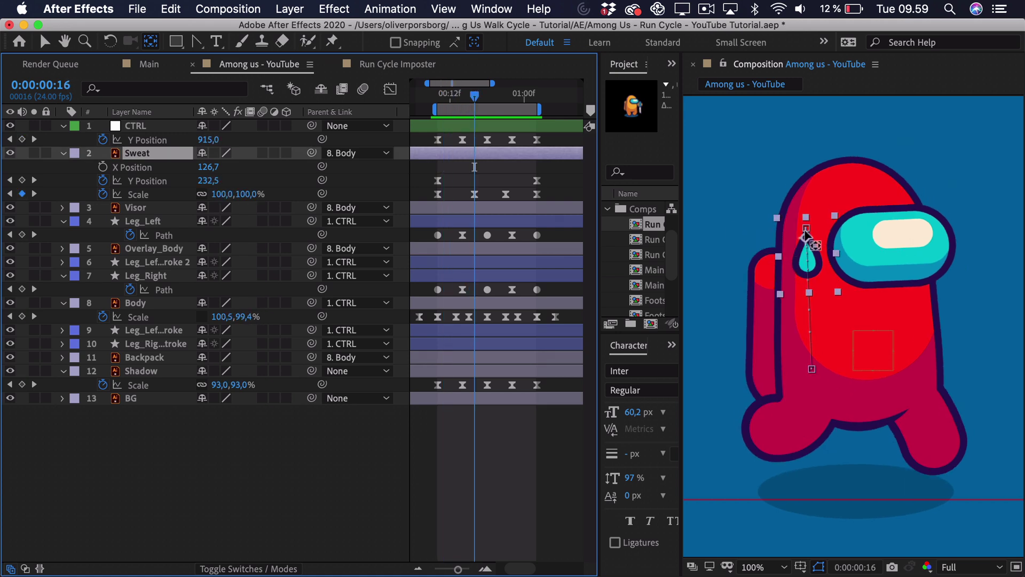
left_click(439, 97)
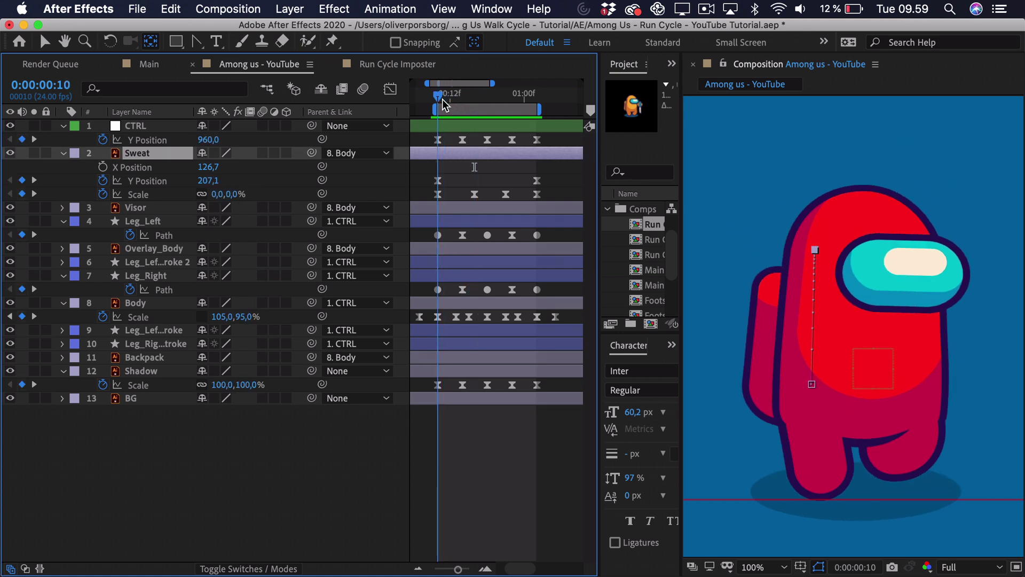
left_click_drag(553, 199, 428, 206)
left_click_drag(446, 99, 540, 110)
left_click_drag(550, 169, 422, 187)
left_click(390, 89)
left_click_drag(446, 97, 453, 136)
key("space")
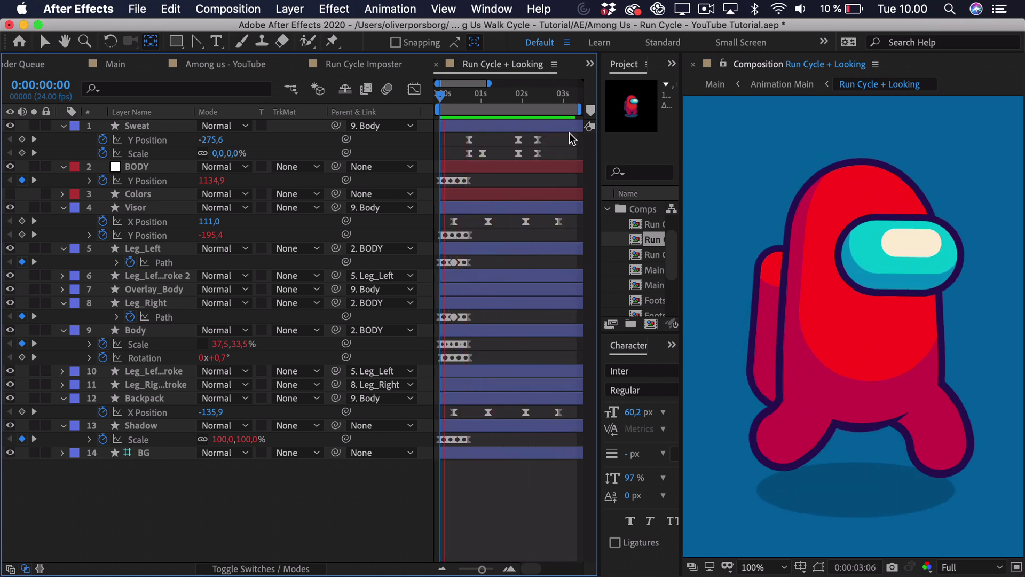
Examine how the Visor and Backpack X Position keyframes turn the character in Run Cycle + Looking, and preview the motion
key("space")
left_click_drag(486, 101, 516, 105)
key("v")
left_click(518, 208)
left_click(160, 399)
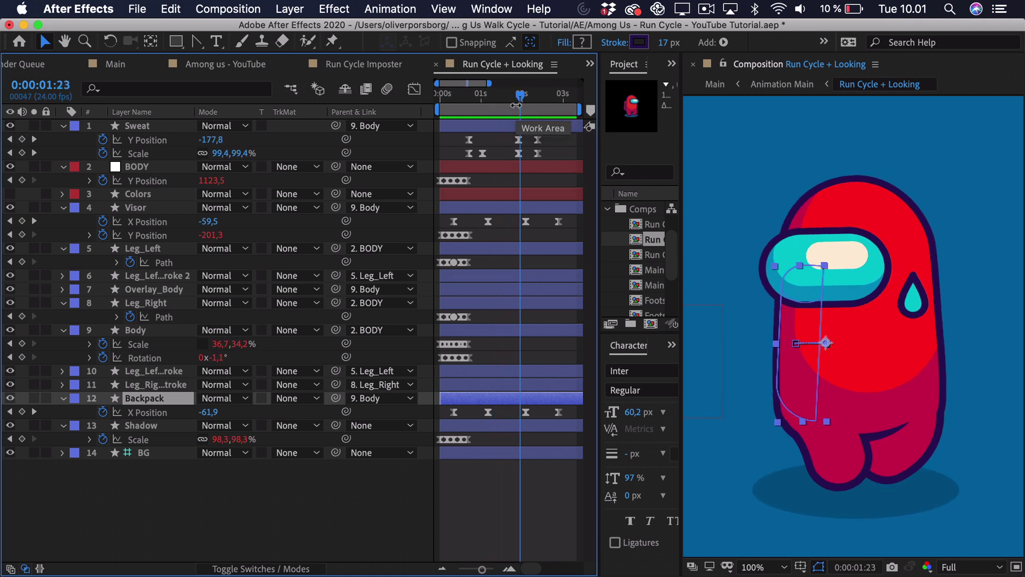
key("space")
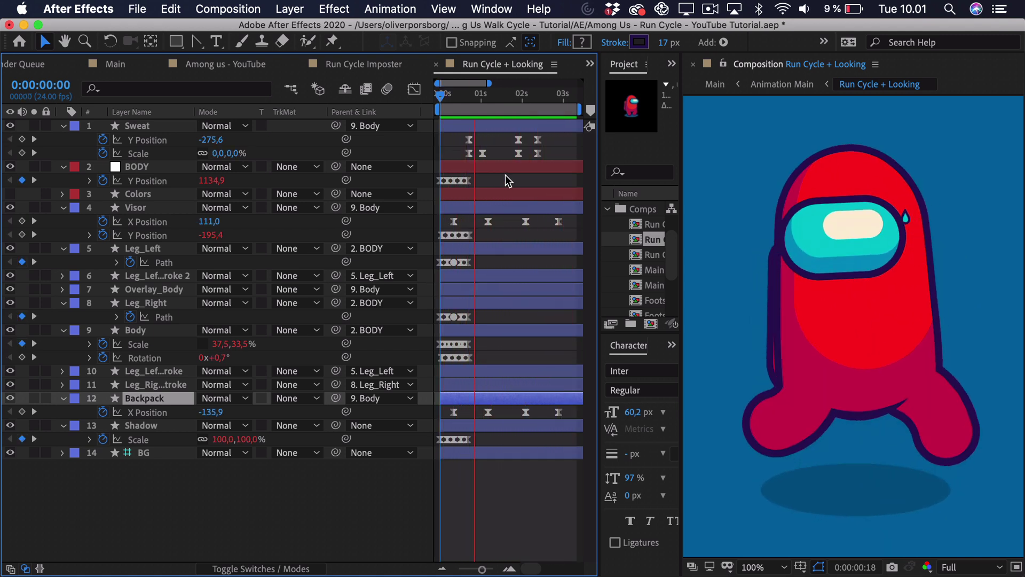
key("space")
Inspect the looping expression on Visor's Y Position from the start of the composition
left_click_drag(445, 98, 432, 99)
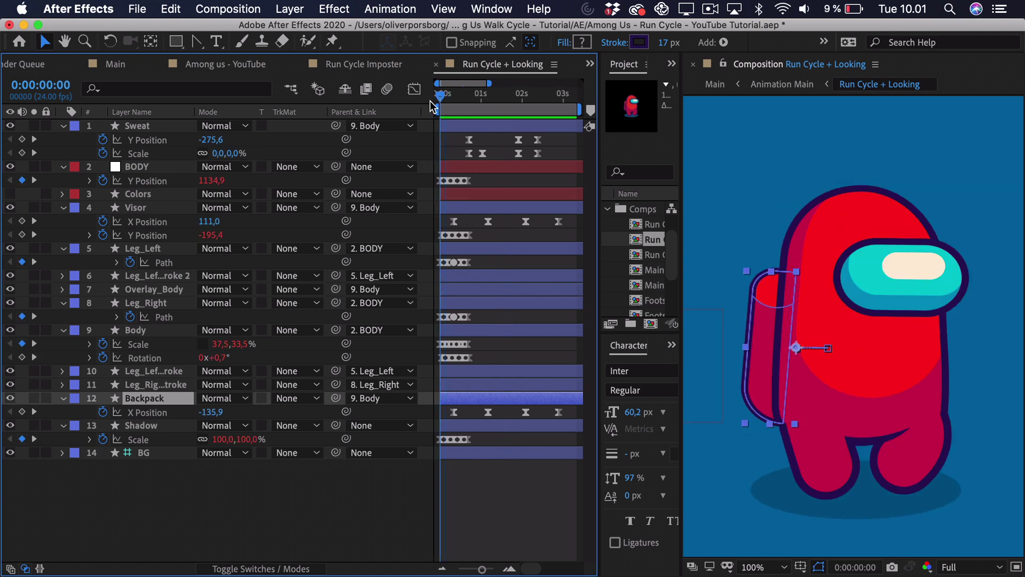
left_click_drag(482, 570, 490, 571)
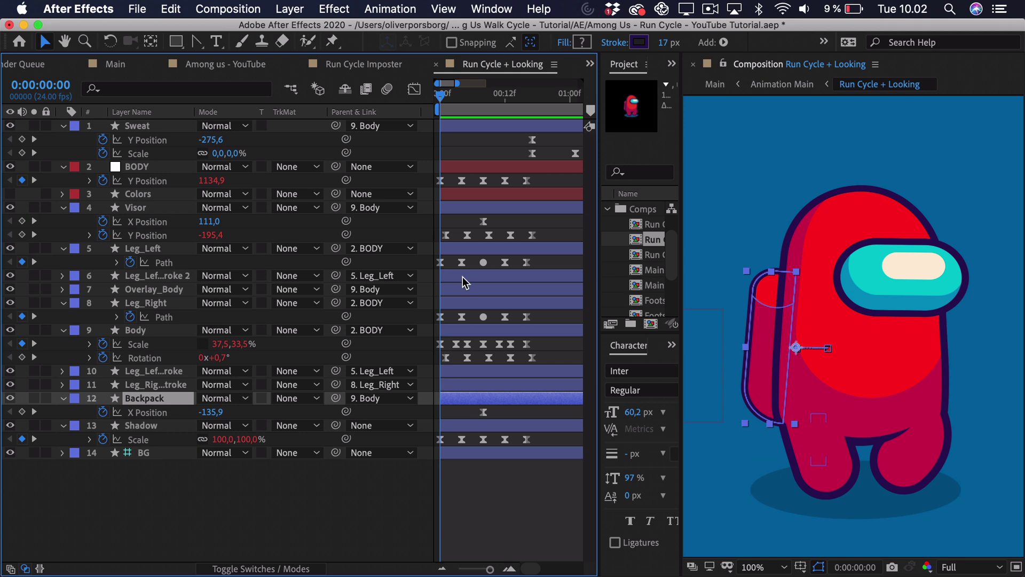
key("super+v")
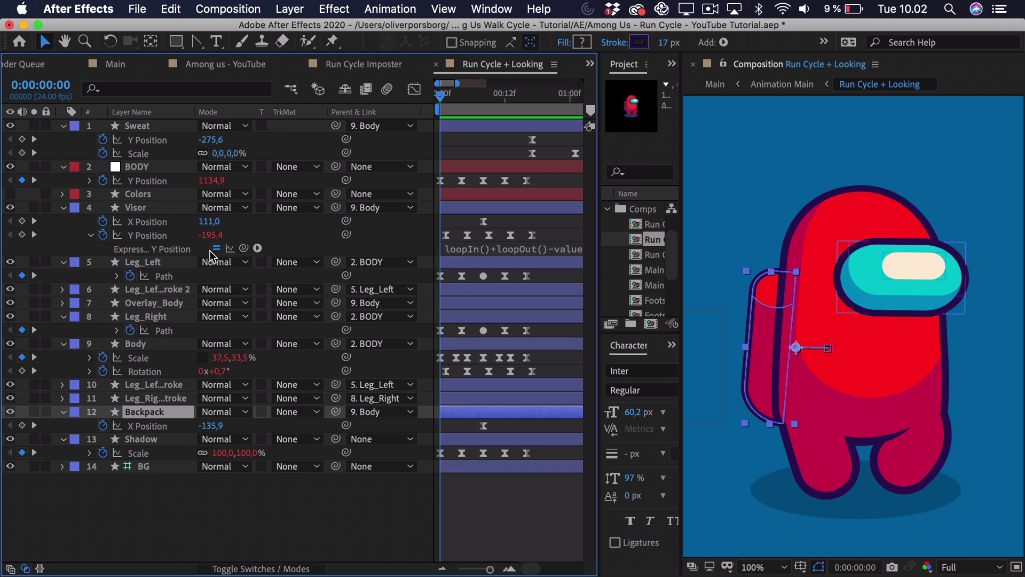
left_click(513, 249)
left_click(537, 281)
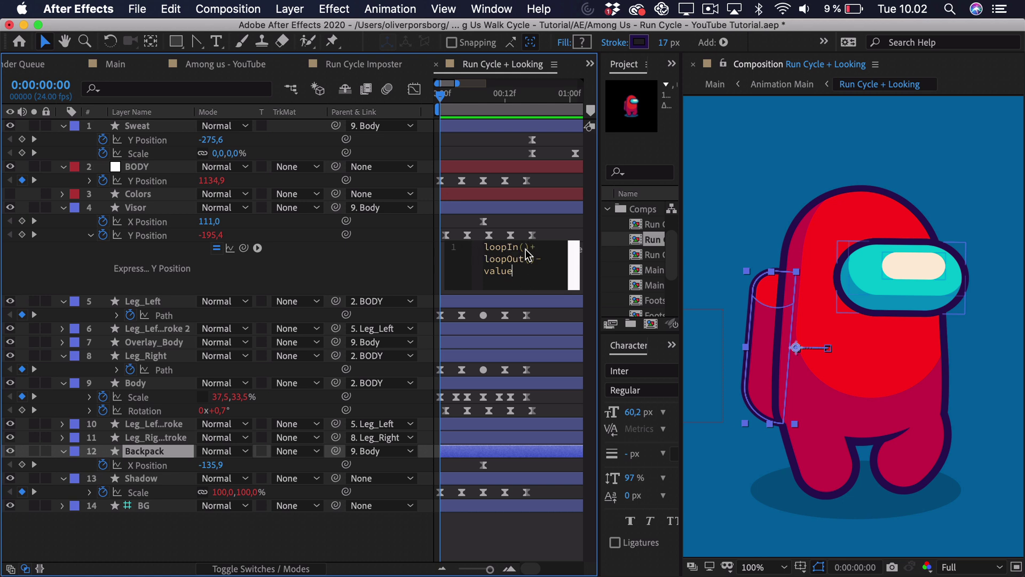
left_click(511, 221)
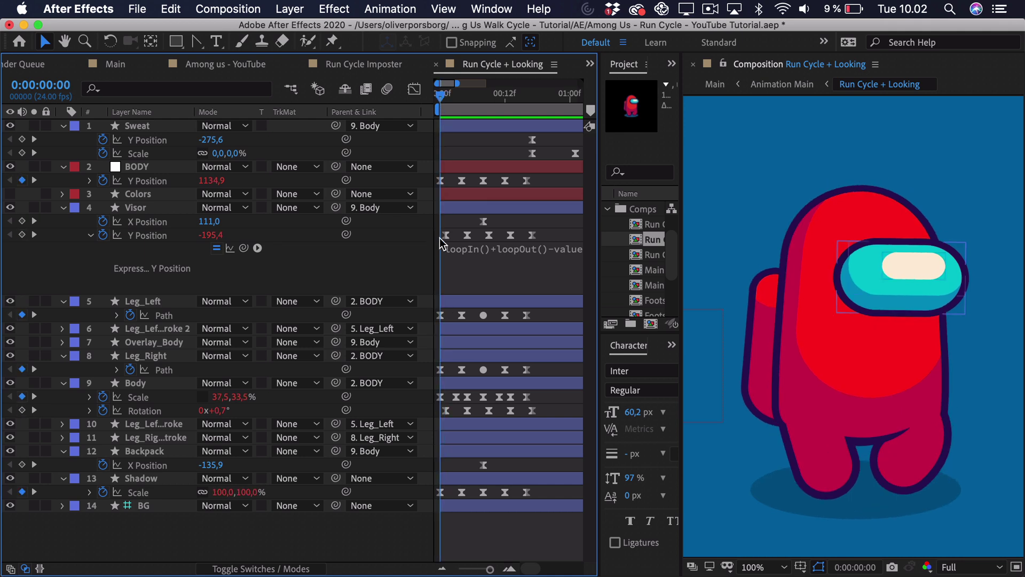
Check the pose at 0:00:00:20 and inspect the looping expression on Leg_Right's Path
left_click_drag(512, 107, 550, 113)
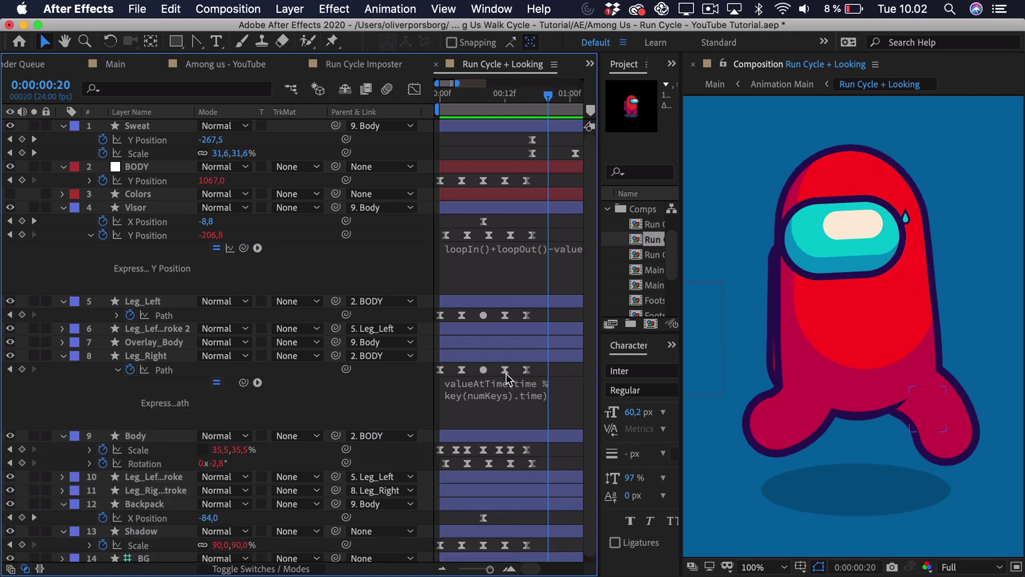
left_click(481, 390)
left_click(505, 394)
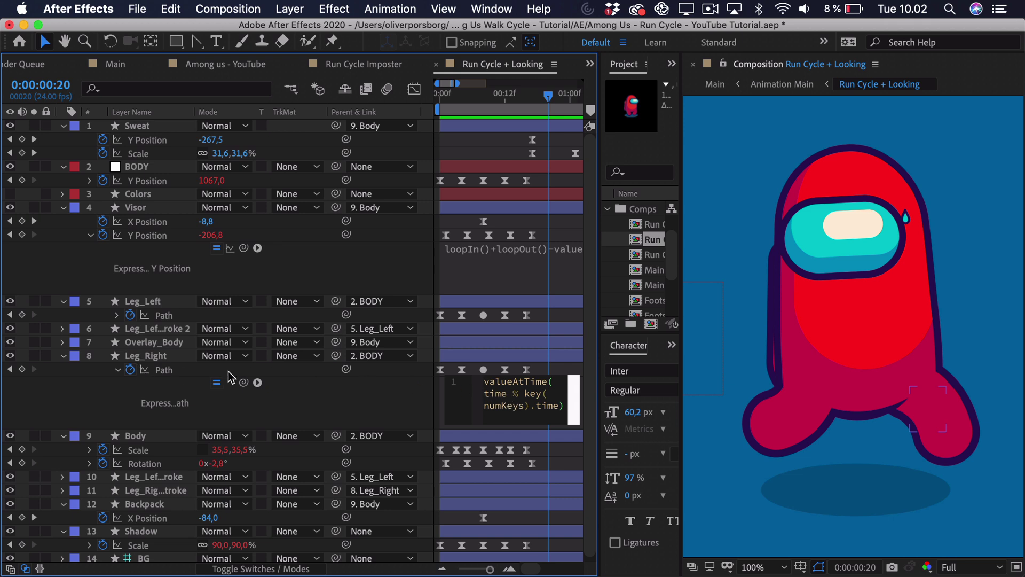
left_click(469, 247)
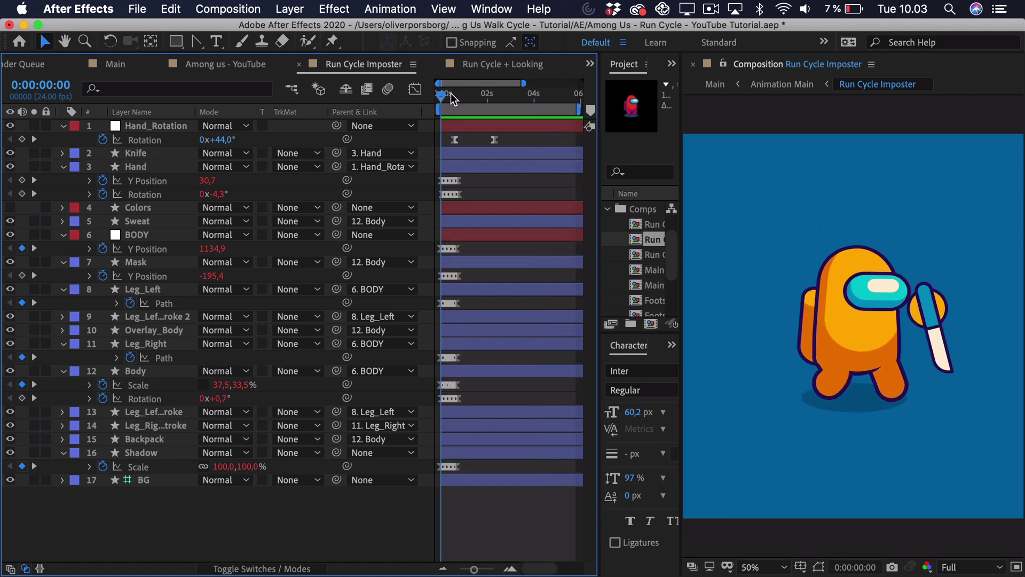
Compare the keyframe timing of the Hand layer with BODY's Y Position in Run Cycle Imposter, and preview the cycle
left_click_drag(479, 569, 492, 569)
left_click(140, 168)
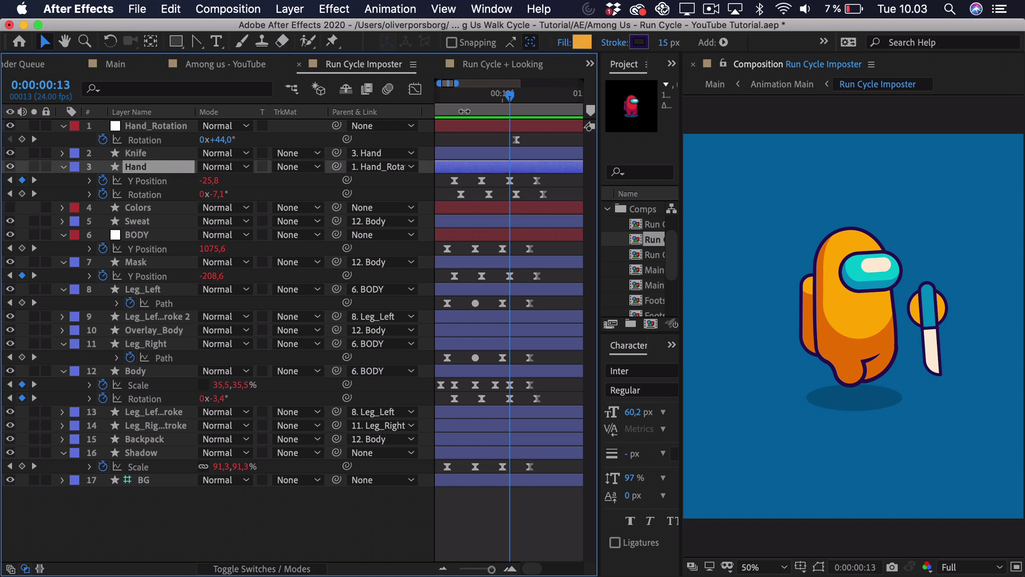
mouse_move(455, 98)
left_mouse_down()
mouse_move(462, 104)
mouse_move(449, 97)
left_mouse_up()
left_click(160, 249)
key("space")
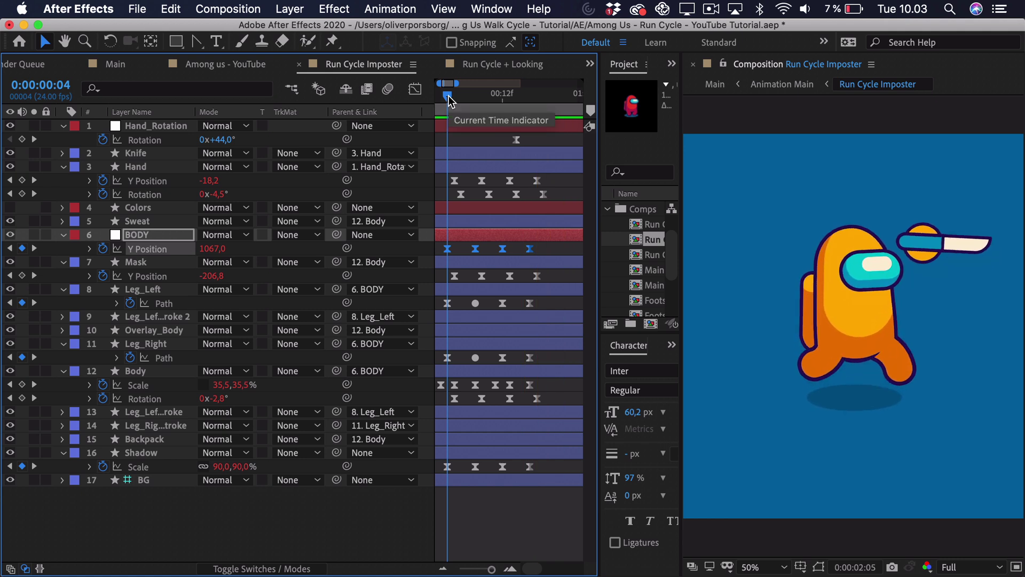
Check the pose at 0:00:00:14 and examine the spacing of the Hand layer's Rotation keyframes
mouse_move(448, 98)
left_mouse_down()
mouse_move(527, 105)
mouse_move(487, 112)
mouse_move(515, 116)
left_mouse_up()
left_click(466, 167)
left_click_drag(552, 189, 438, 198)
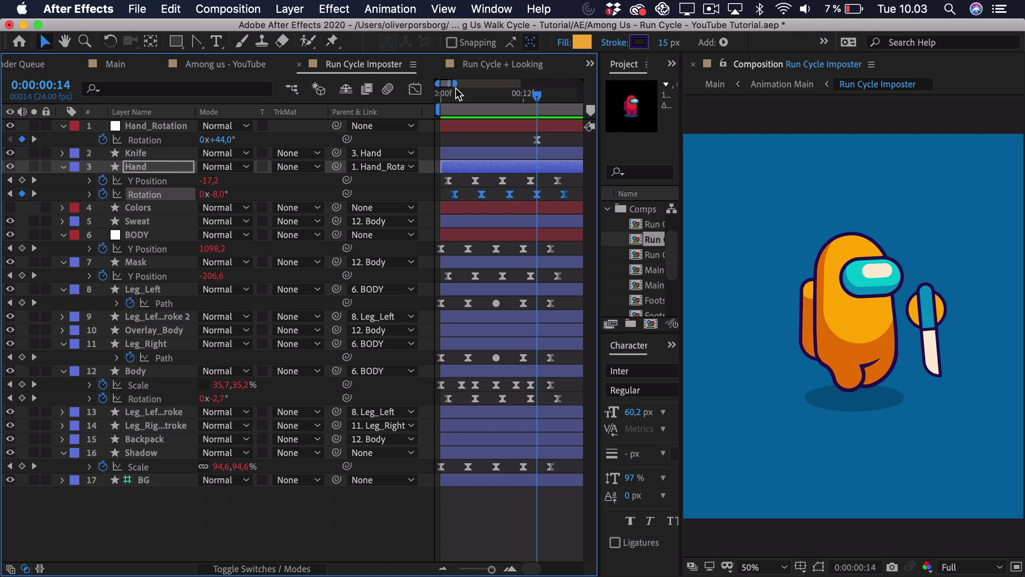
Show the mask and shape path outlines, and examine how the Hand_Rotation null swings the knife arm up to 0:00:01:19
left_click_drag(492, 570, 485, 568)
left_click(459, 125)
left_click_drag(470, 96, 481, 99)
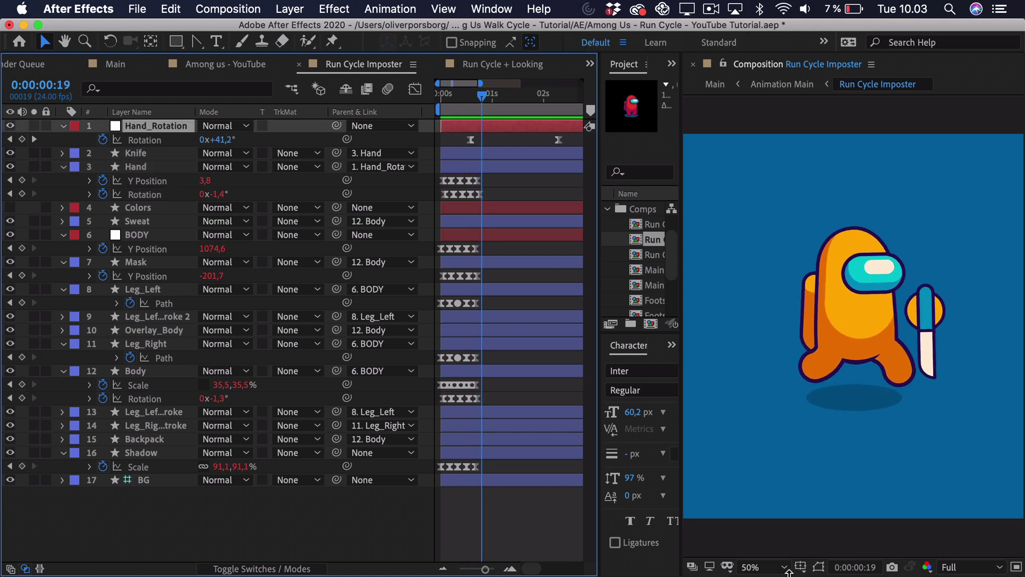
left_click(821, 567)
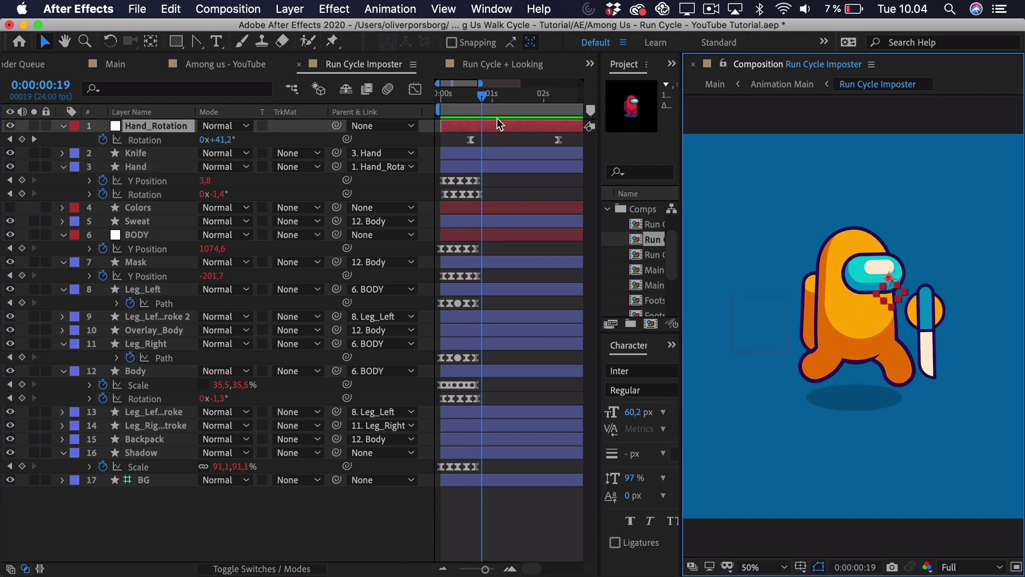
left_click_drag(487, 98, 533, 111)
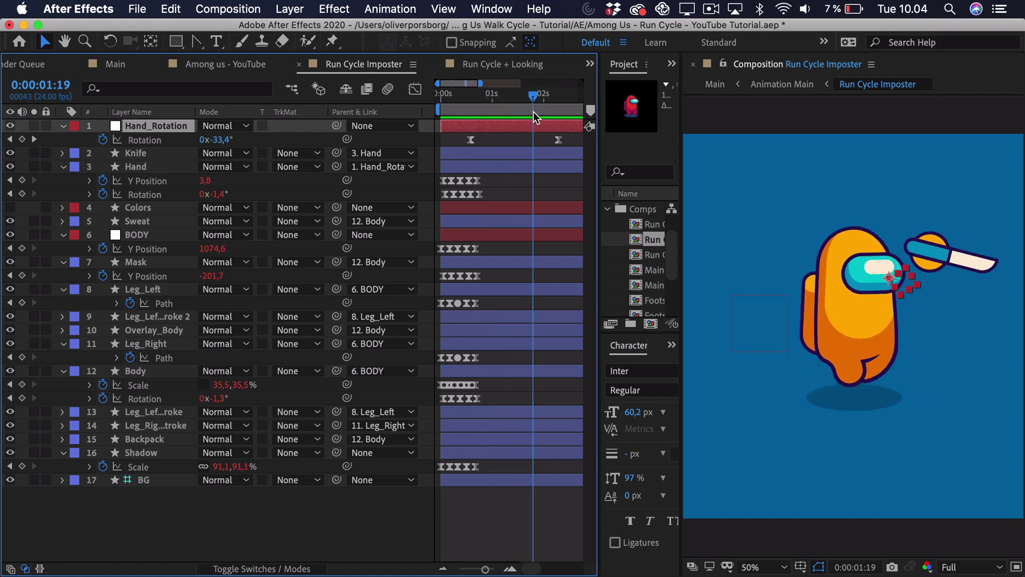
Shift the Hand layer's Y Position and Rotation keyframes earlier to line up with BODY's Y Position keyframes, and preview the motion
key("Home")
left_click_drag(479, 570, 490, 570)
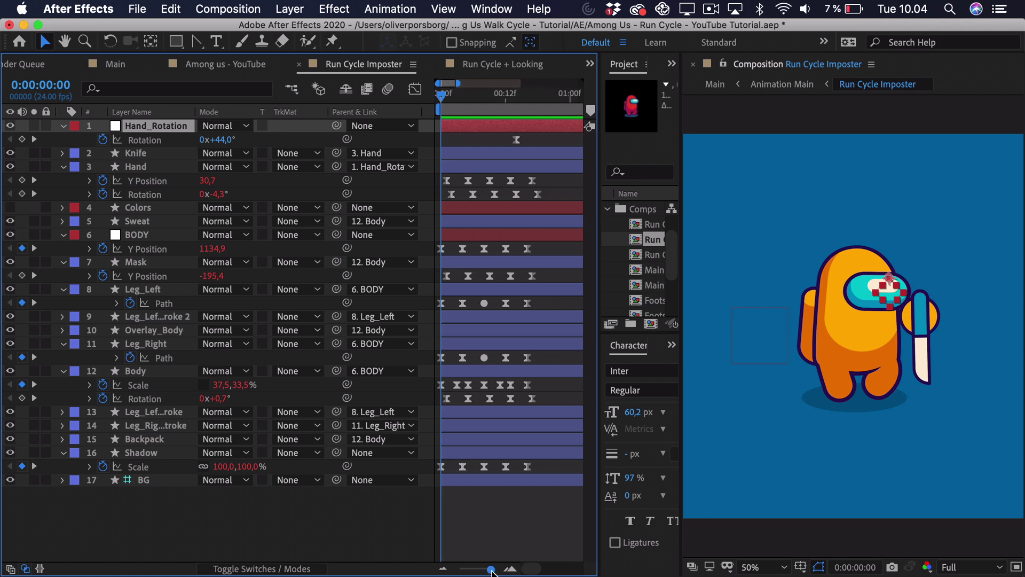
left_click_drag(550, 196, 441, 179)
left_click(543, 194)
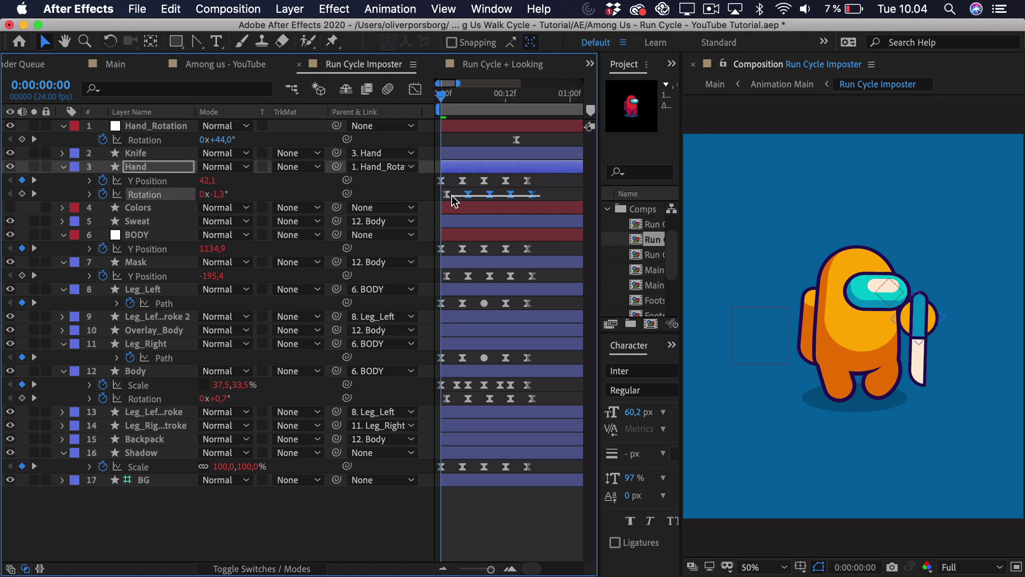
left_click_drag(536, 192, 443, 195)
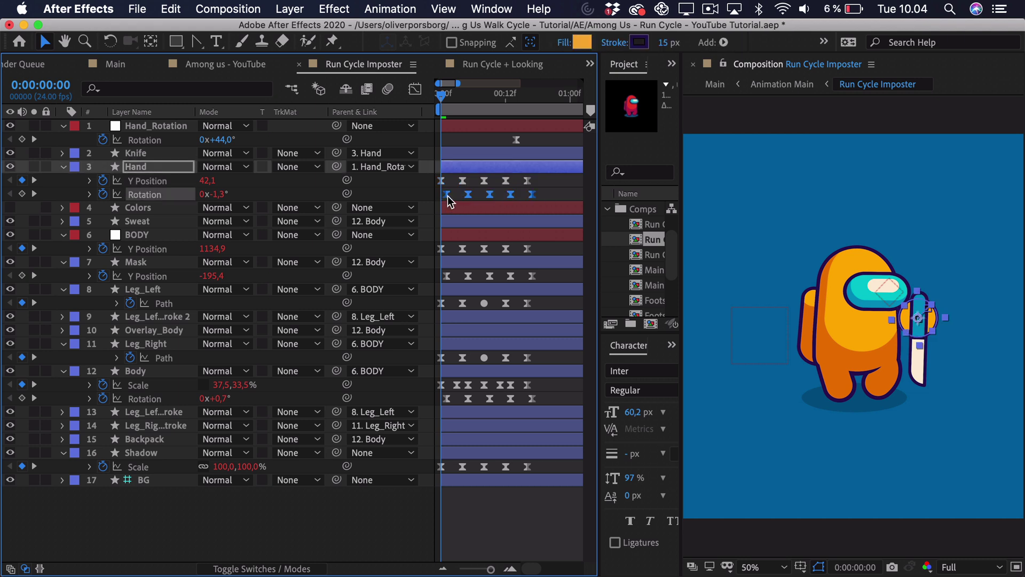
key("space")
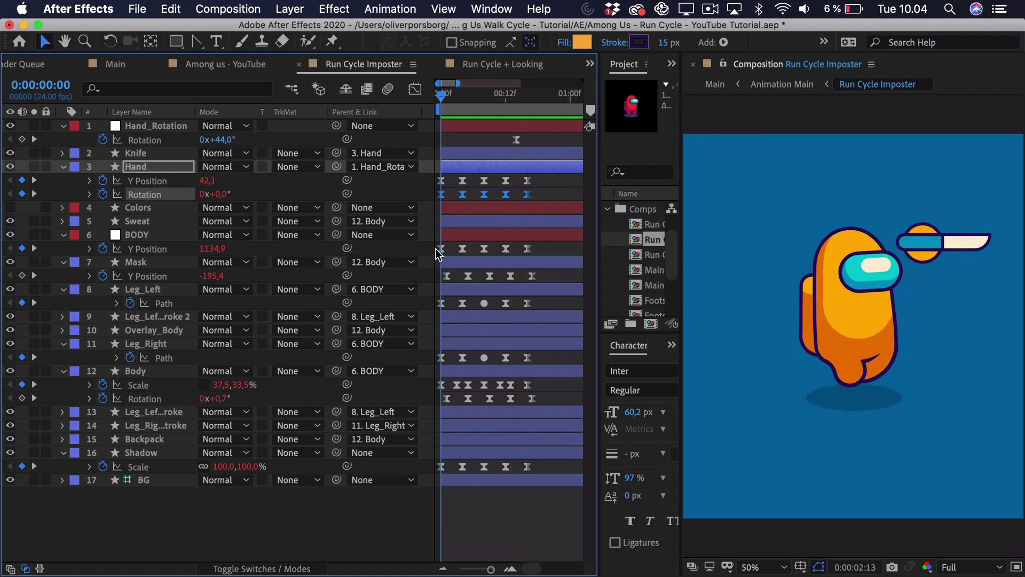
key("super+space")
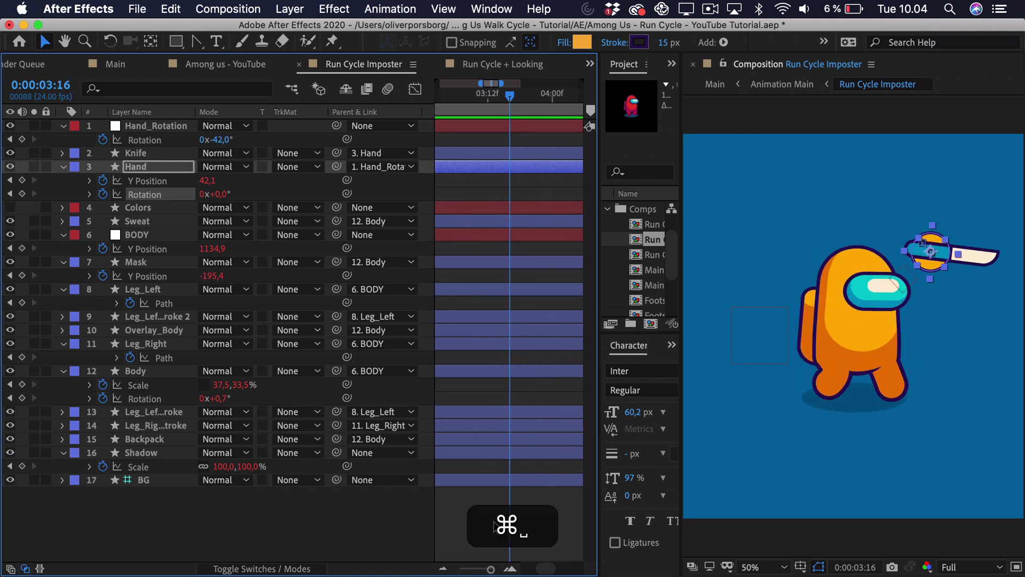
Undo the timing shift of the Hand layer's Y Position and Rotation keyframes
key("Home")
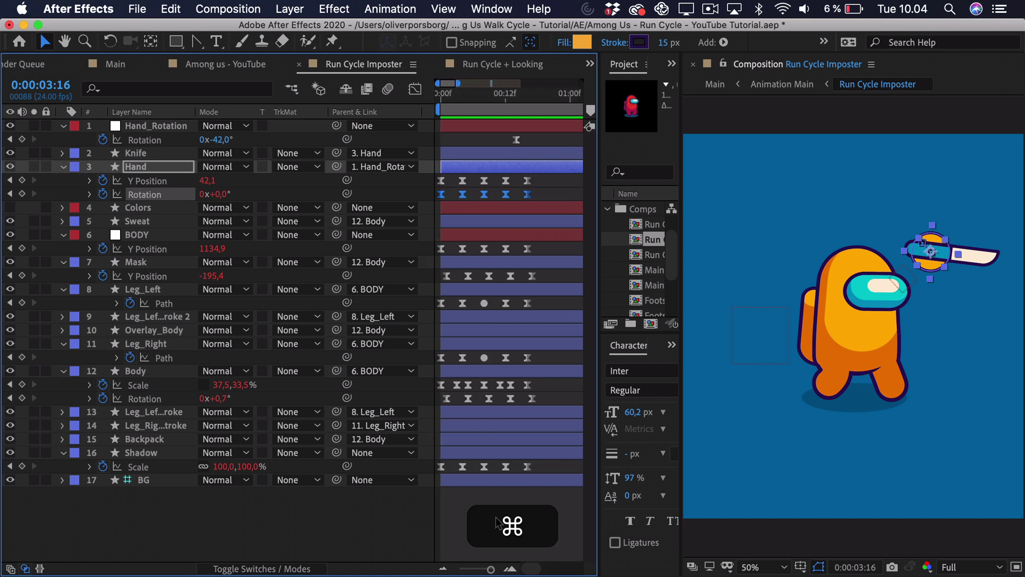
key("super+z")
left_click(556, 185)
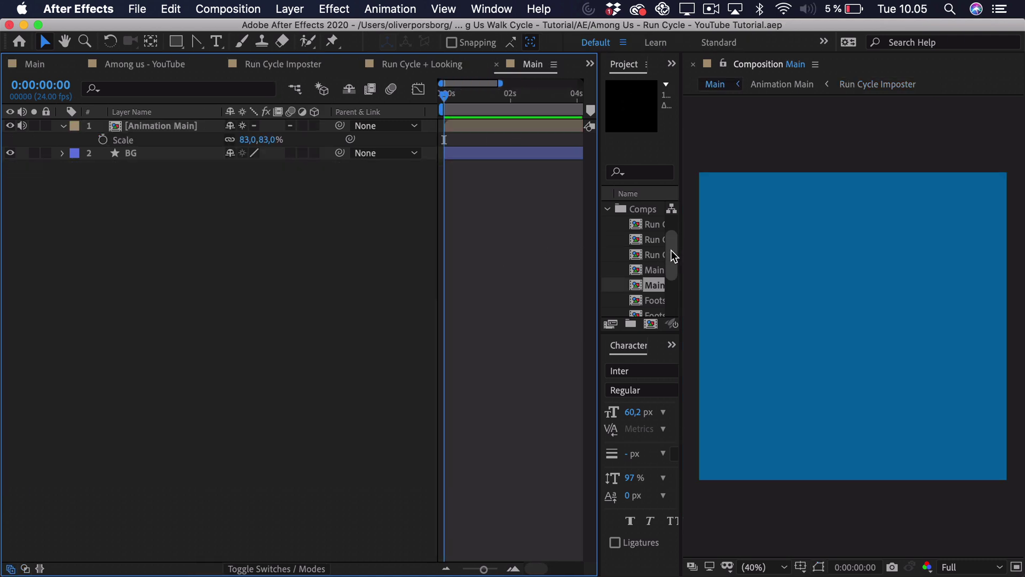
Preview the chase in the Main composition and check the frame at 0:00:02:00
key("space")
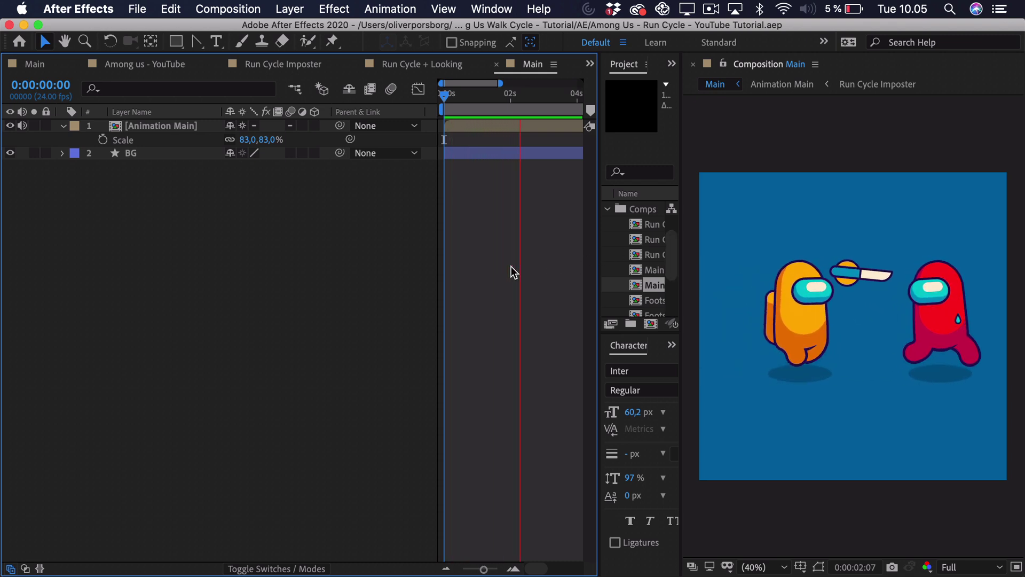
key("space")
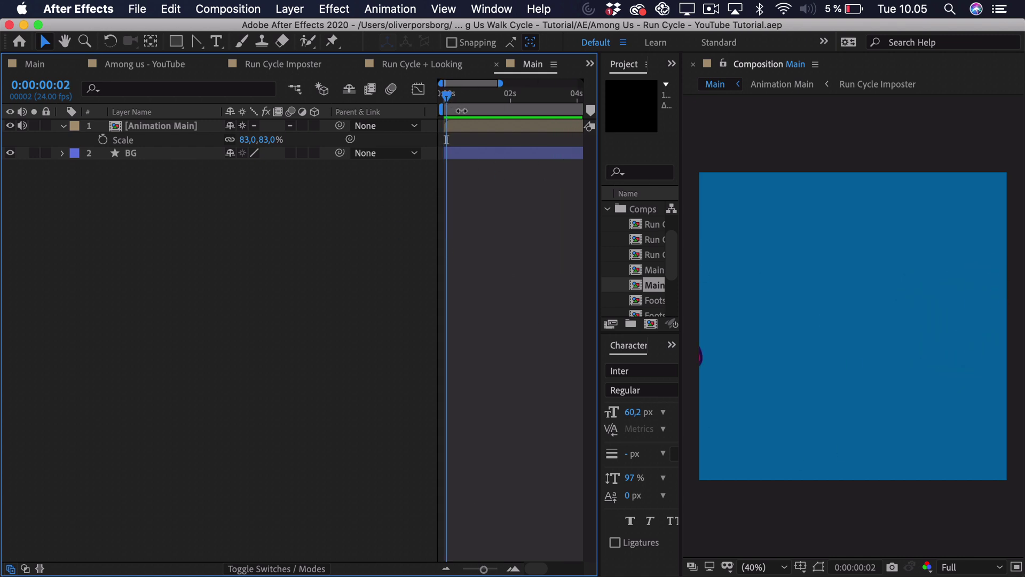
left_click_drag(462, 106, 511, 107)
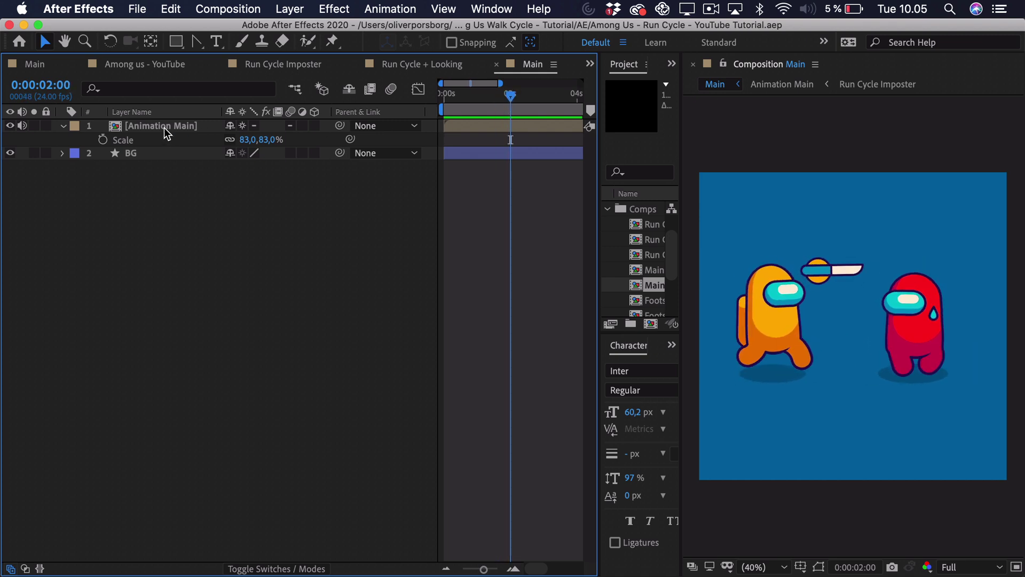
Open the Animation Main precomp and inspect the X Position expressions that move the two run cycle layers across the frame
double_click(128, 127)
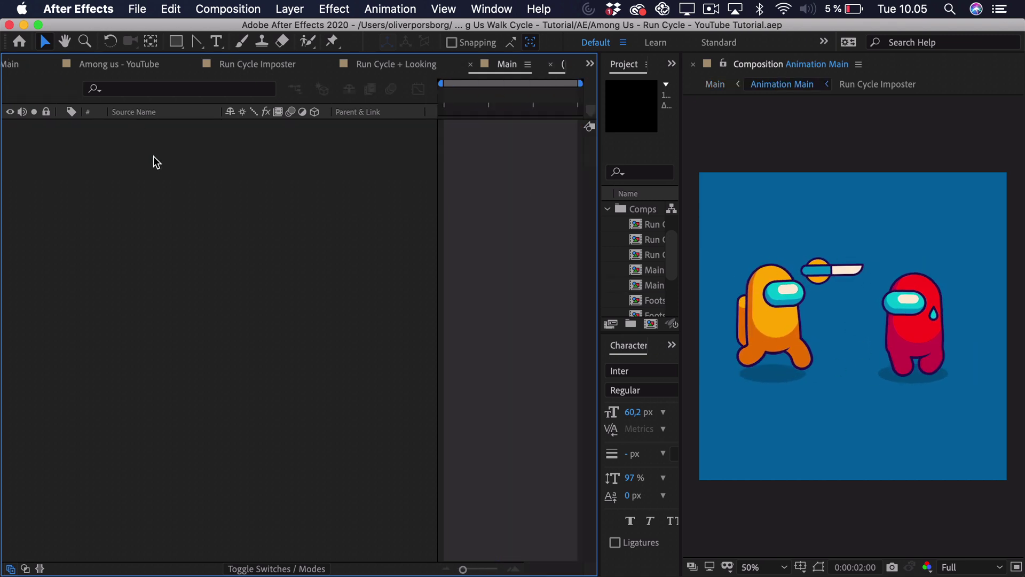
left_click(167, 124)
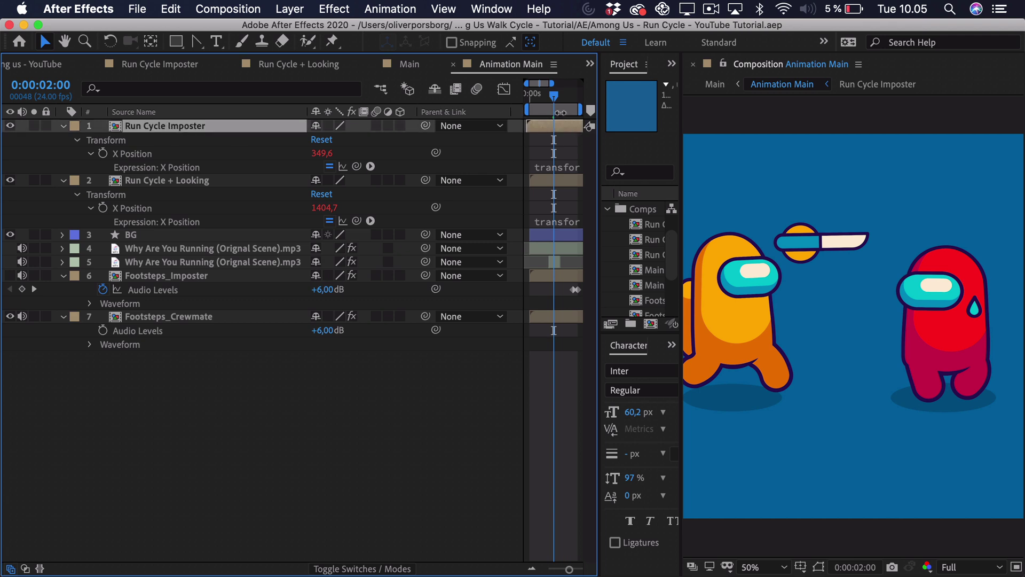
left_click_drag(541, 97, 550, 96)
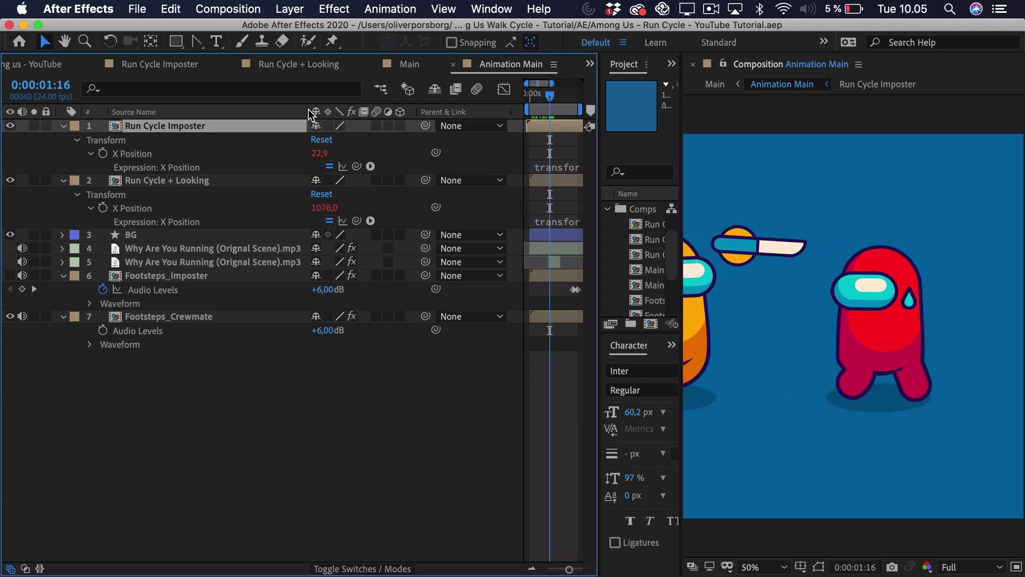
left_click_drag(299, 107, 176, 104)
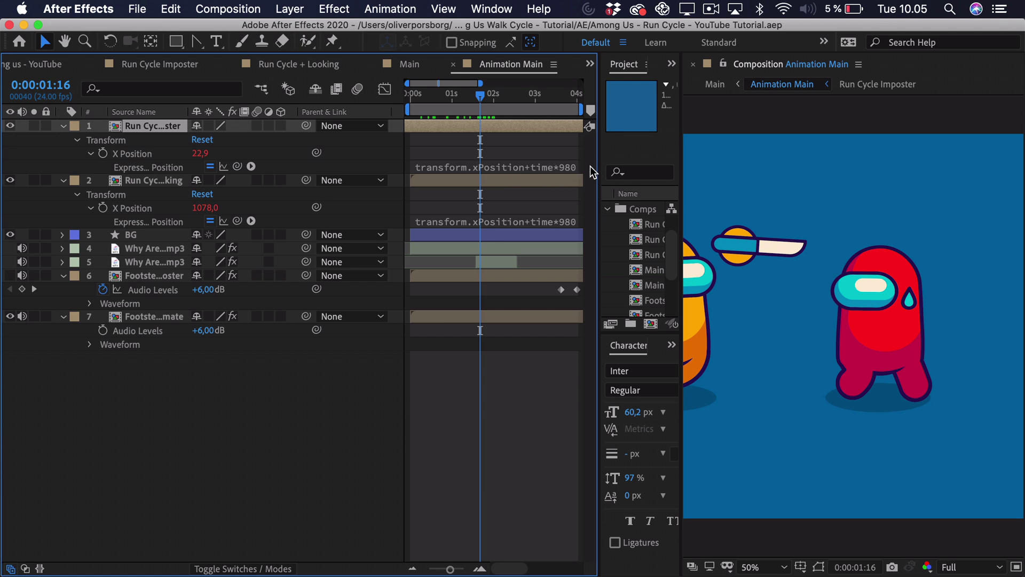
left_click_drag(437, 97, 494, 101)
Open Run Cycle Imposter from its layer, and look over the Among us - YouTube and Run Cycle + Looking compositions
double_click(480, 124)
left_click(443, 98)
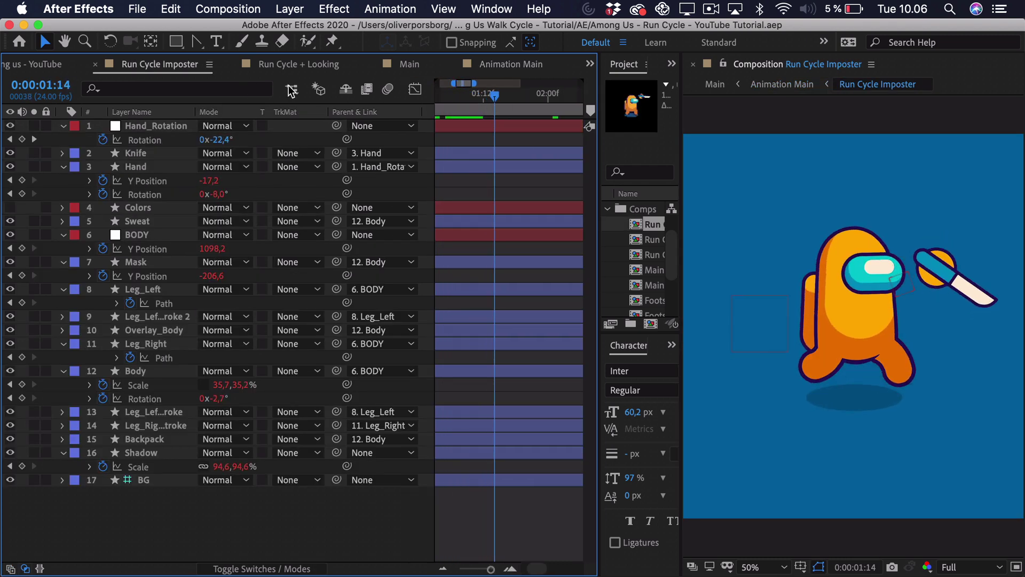
left_click(63, 67)
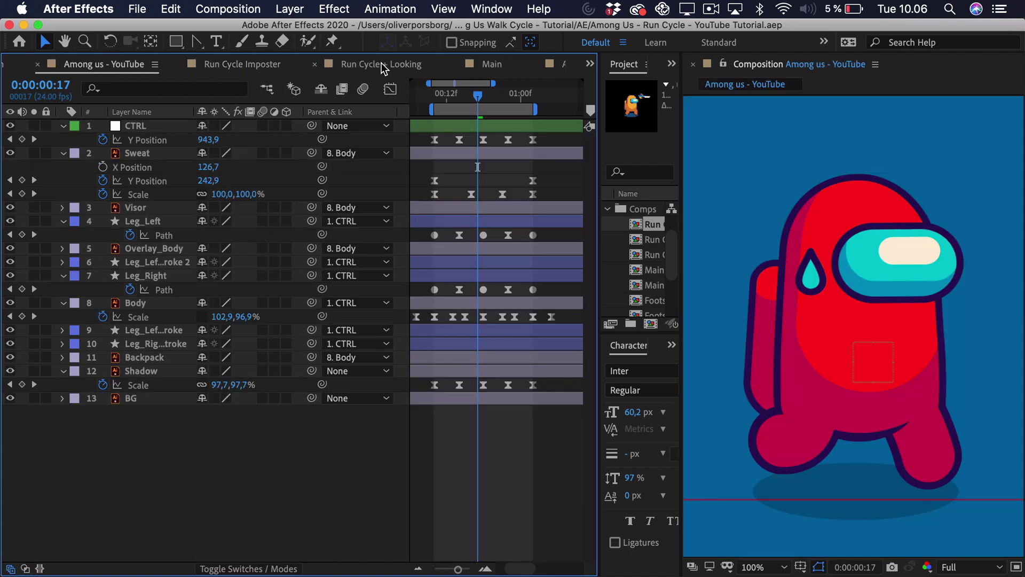
left_click(381, 63)
Return to the Main composition and preview the finished chase from the start
left_click(491, 64)
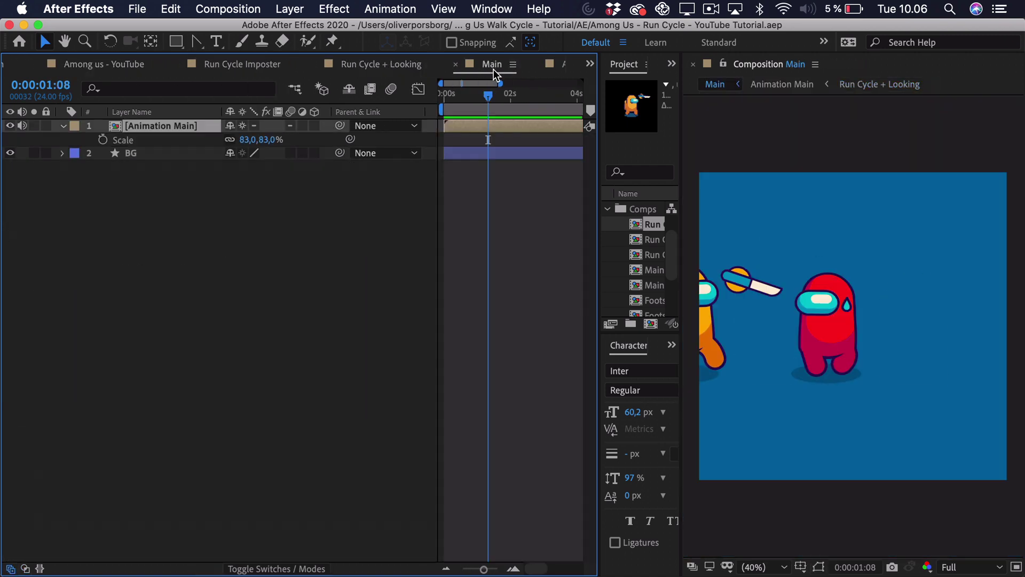
left_click_drag(485, 100, 444, 101)
key("space")
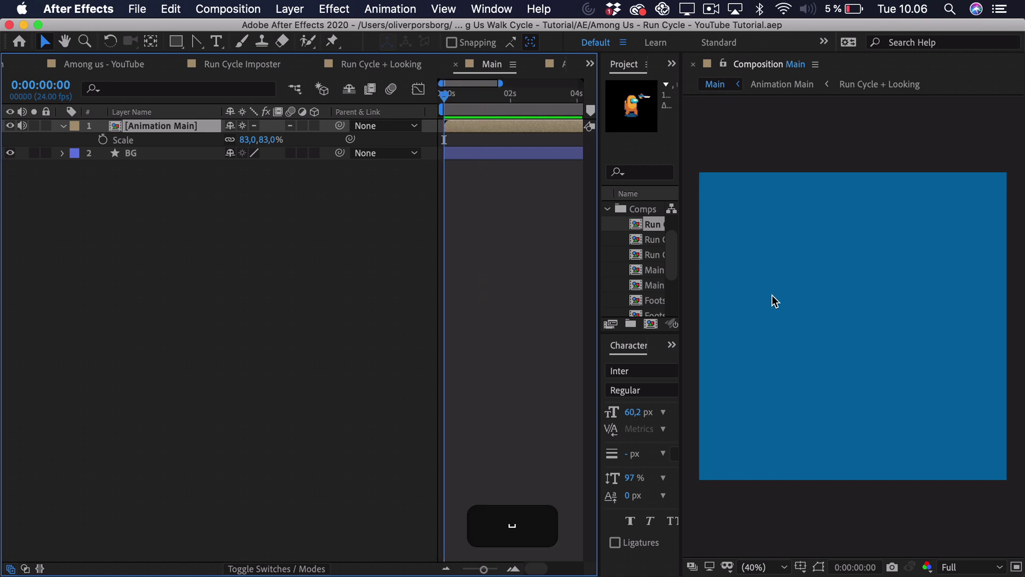
key("space")
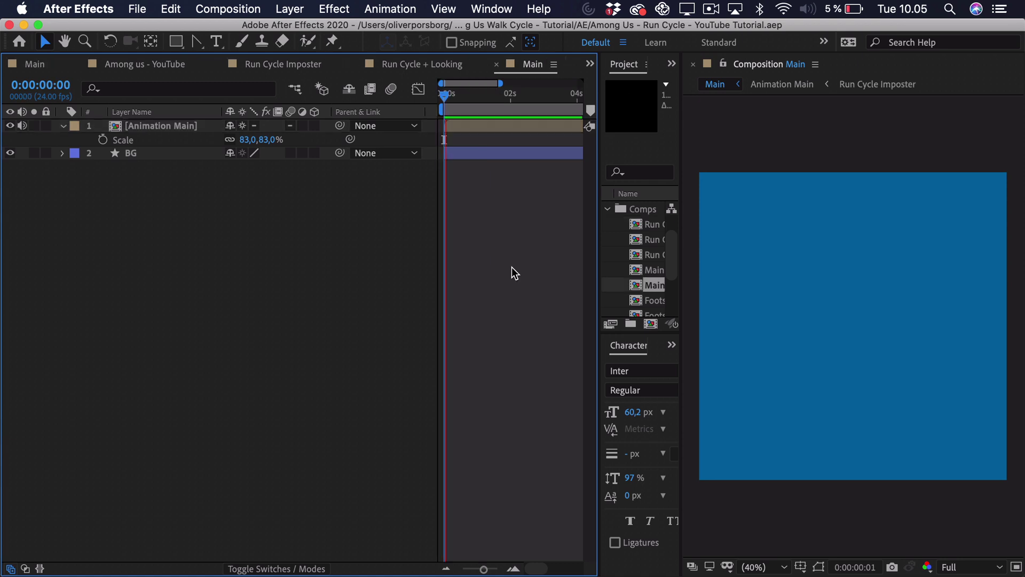
key("space")
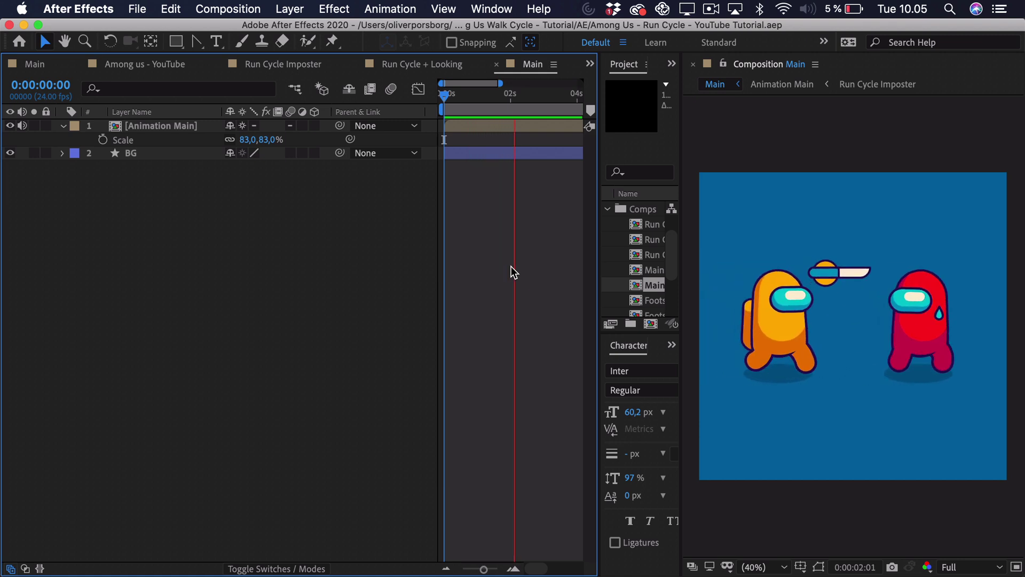